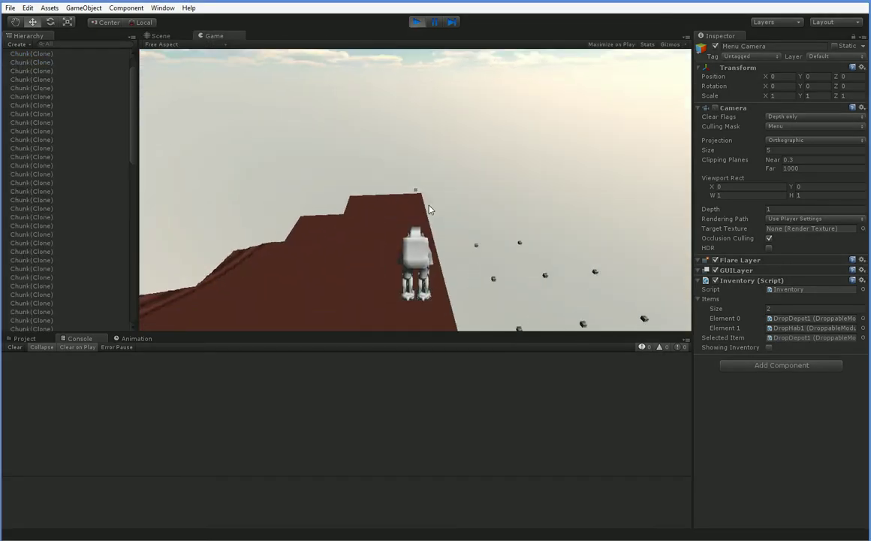
Step: Walk the mech forward across the generated terrain, then stop play mode
key(w)
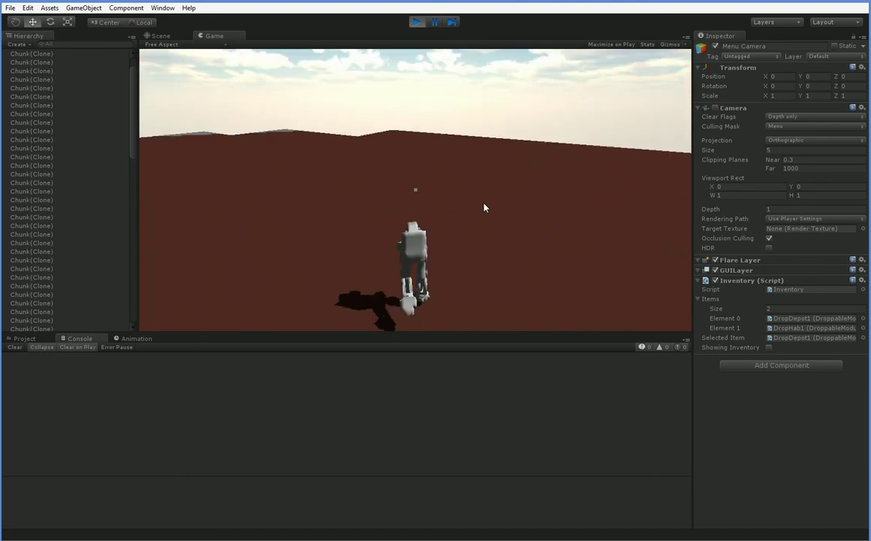
key(w)
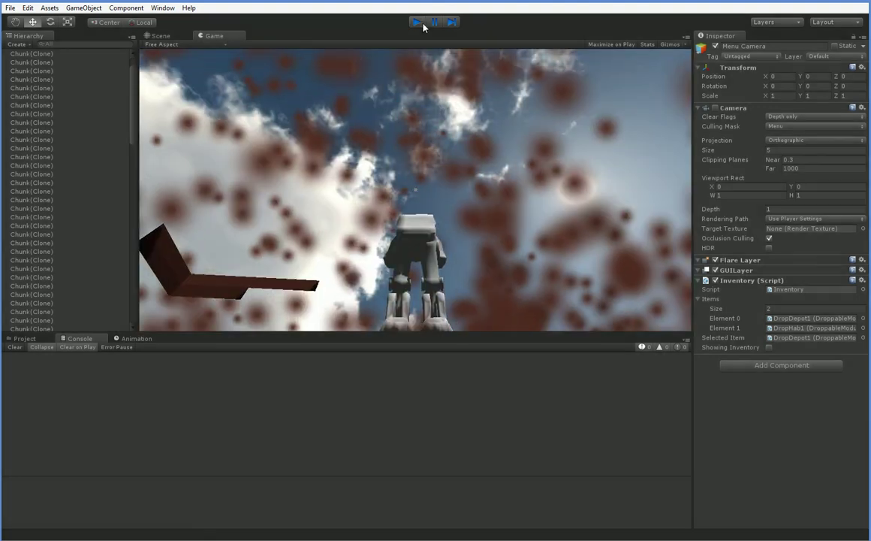
click(417, 22)
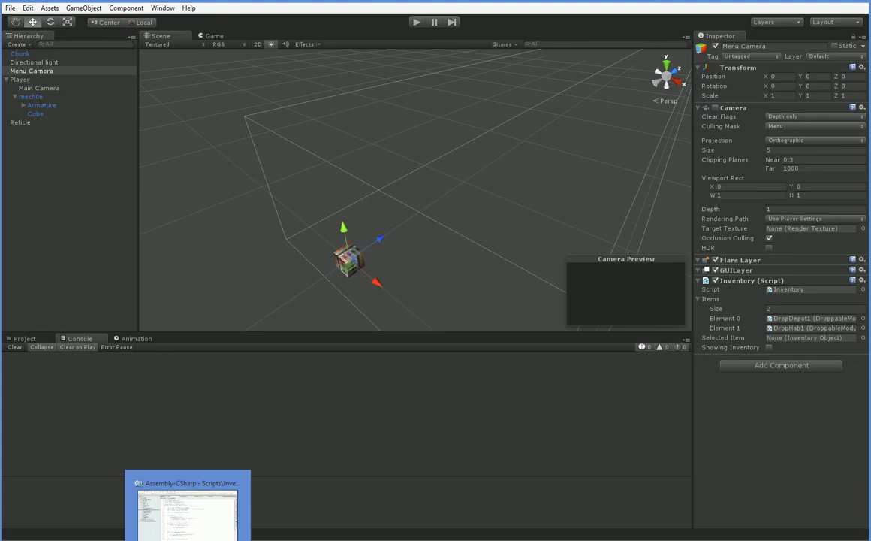
Step: Bring up Inventory.cs and review ToggleShowInventory, ShowInventory and HideInventory
click(171, 457)
scroll(285, 306, down, 3)
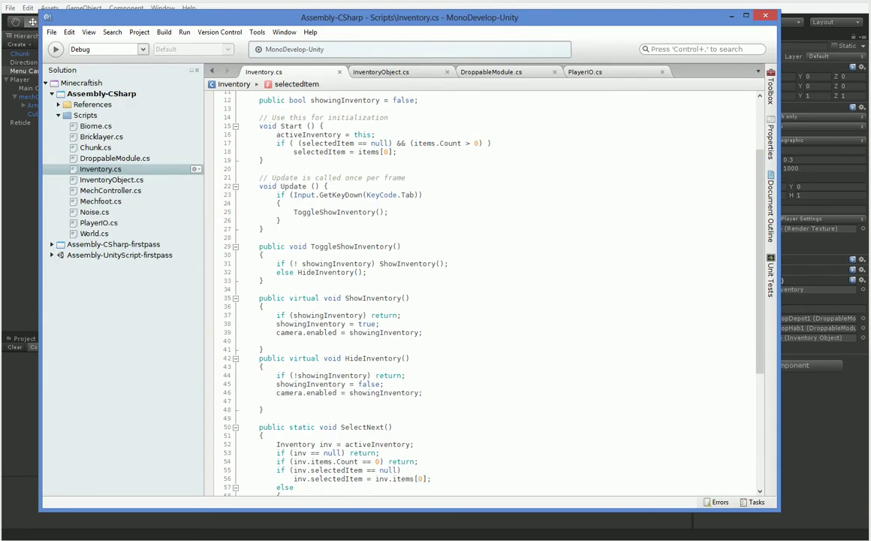
key(shift+Up)
shift+click(316, 366)
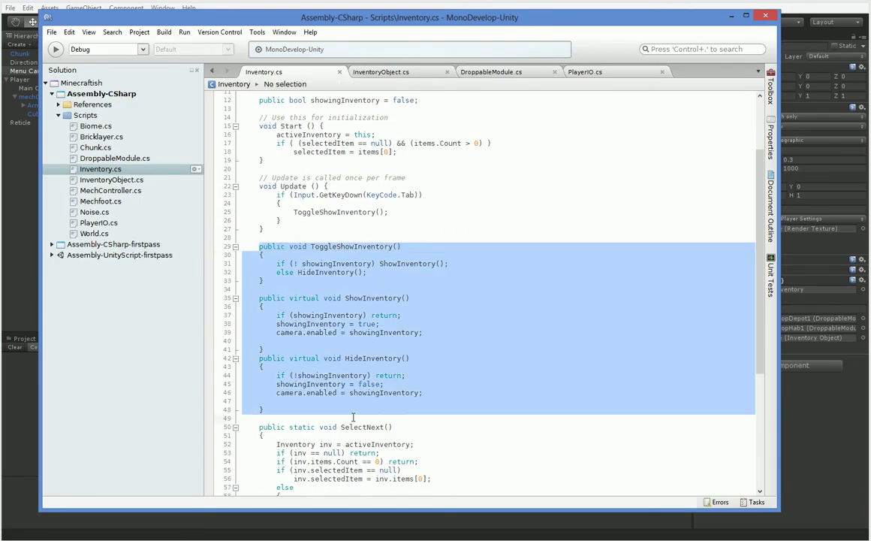
click(277, 401)
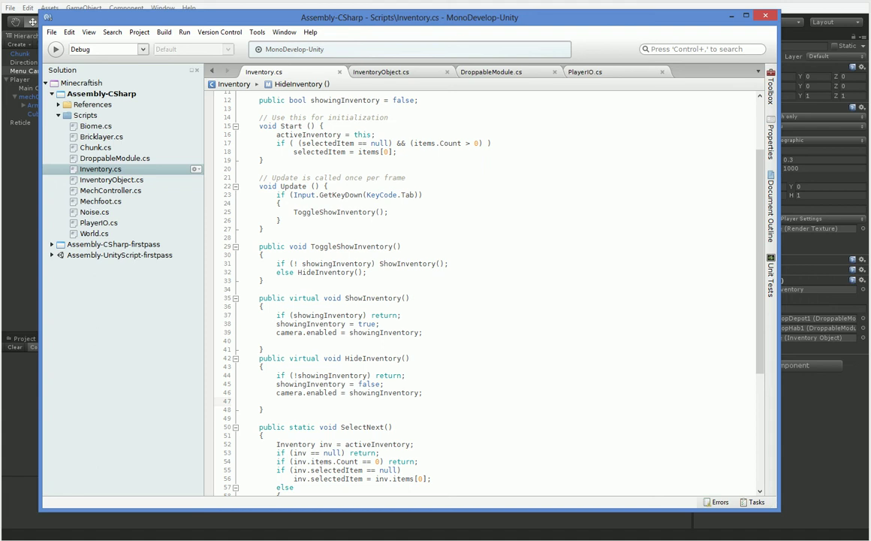
drag(277, 323, 380, 323)
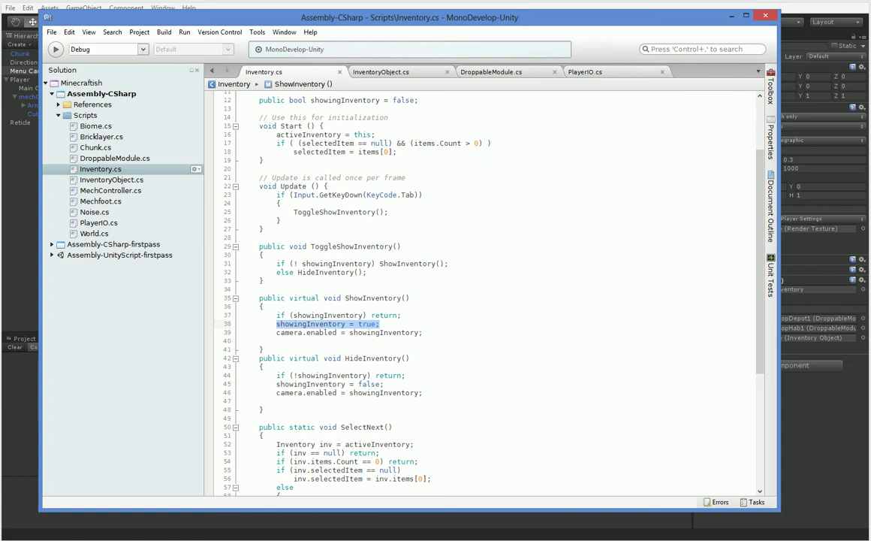
Step: Add blank lines after the camera.enabled line in ShowInventory
key(Down)
key(End)
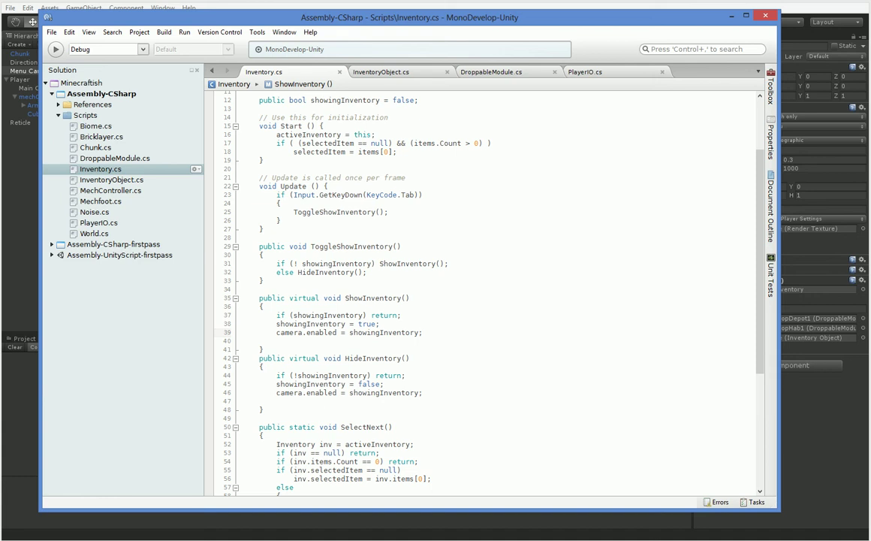
key(Return)
key(Return)
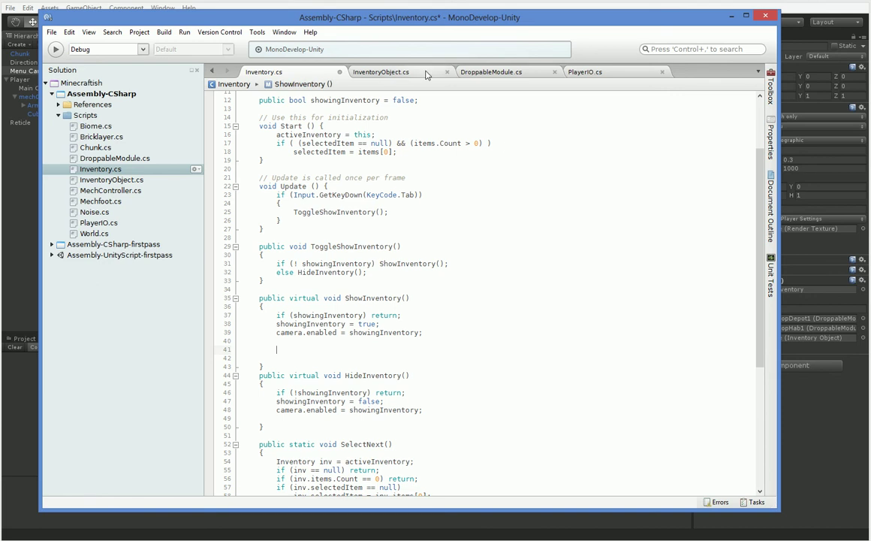
click(586, 71)
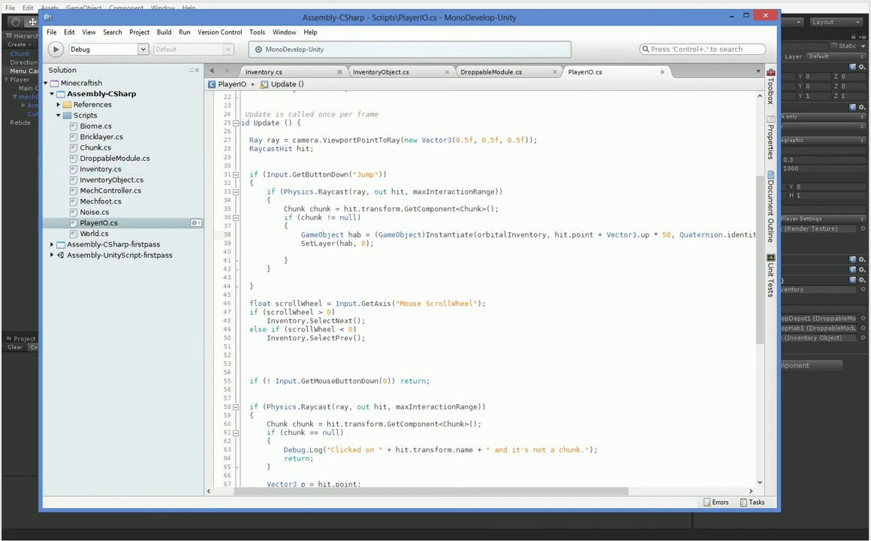
scroll(631, 280, up, 2)
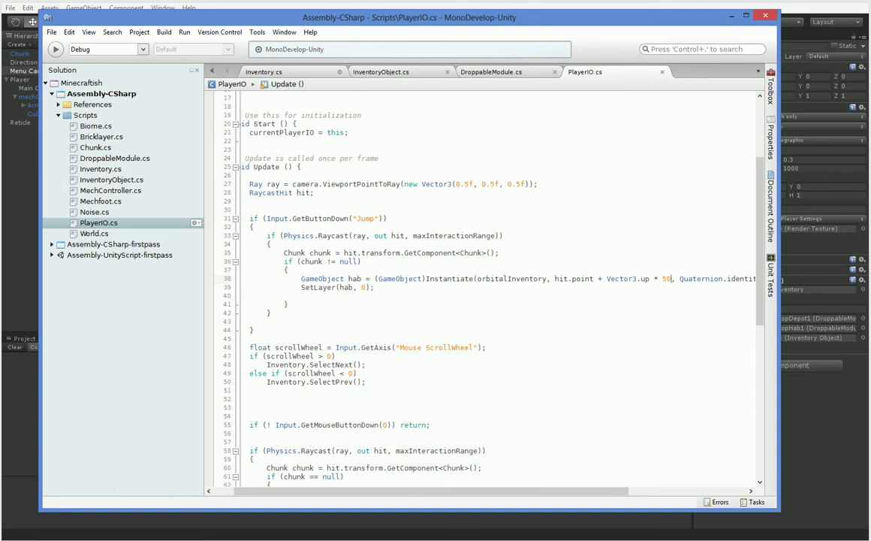
double_click(630, 280)
drag(631, 280, 670, 279)
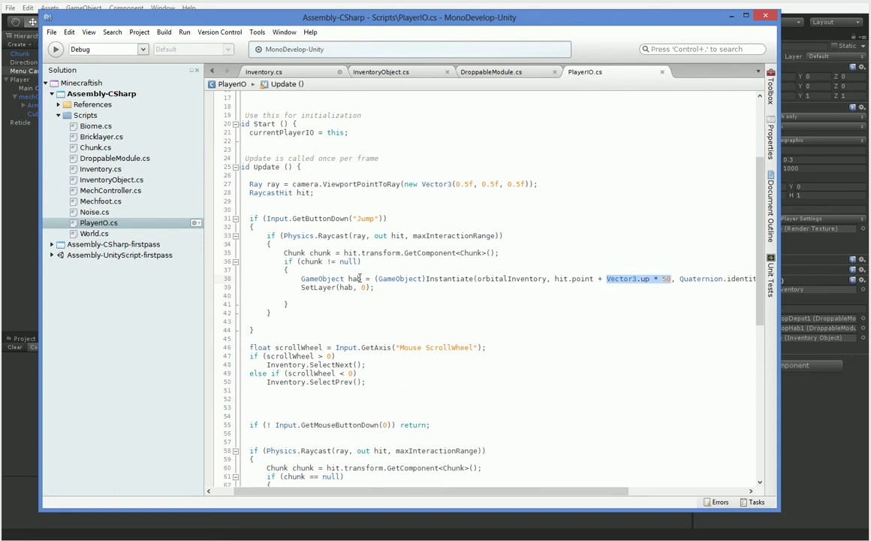
click(574, 280)
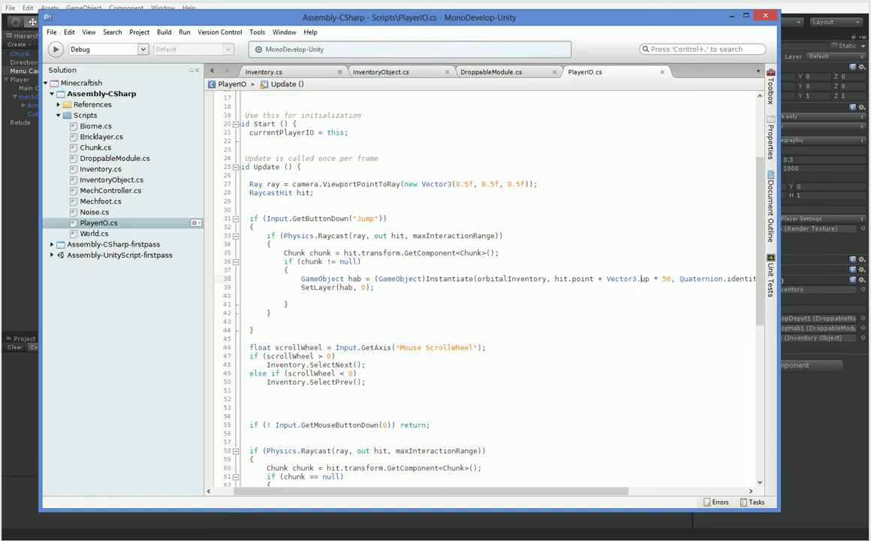
click(457, 72)
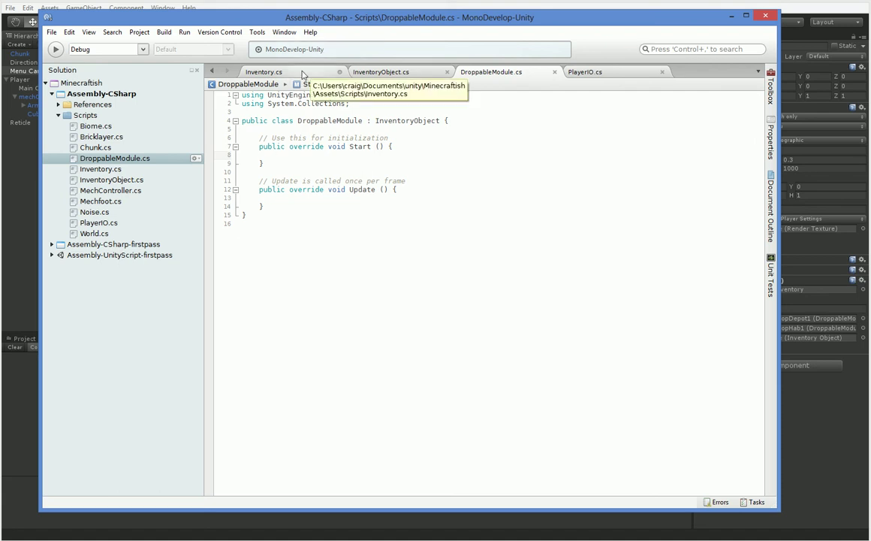
click(302, 72)
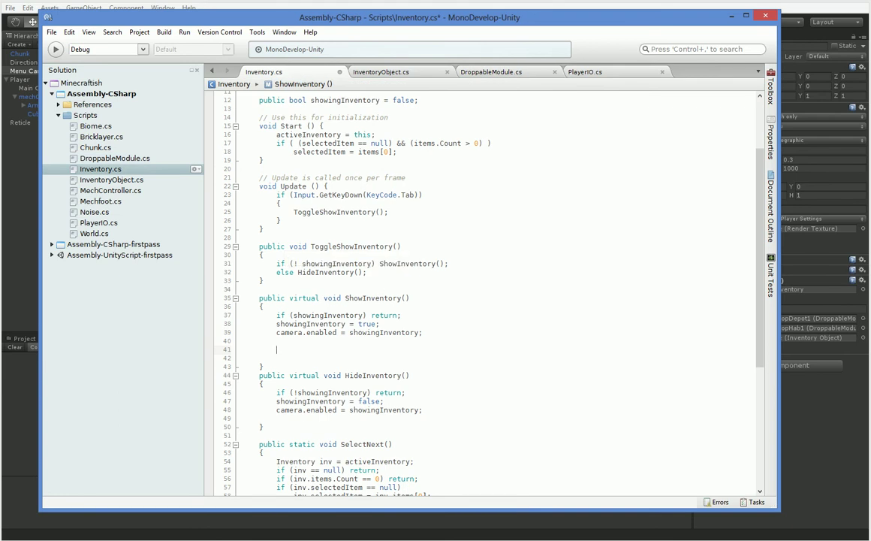
Step: Add a for loop over items.Count with an opening brace in ShowInventory
text(for (int)
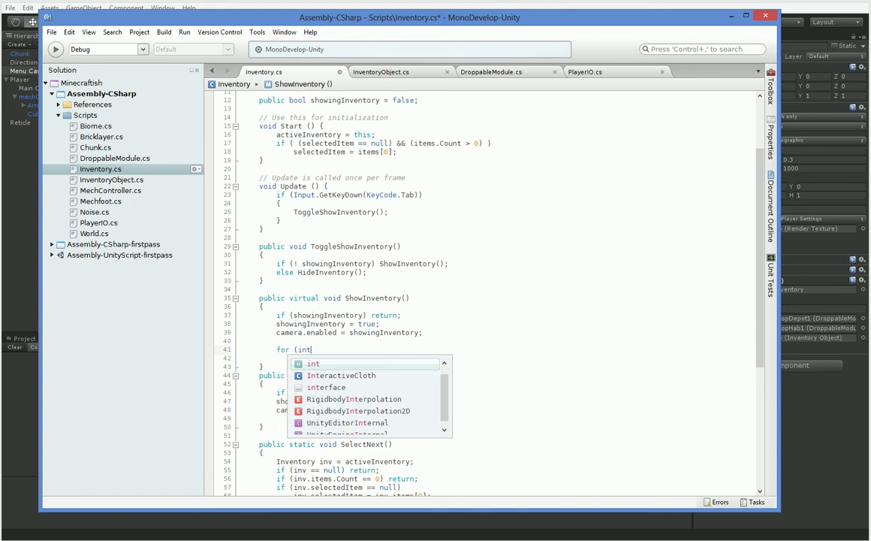
text( a = 0; a < items.Count)
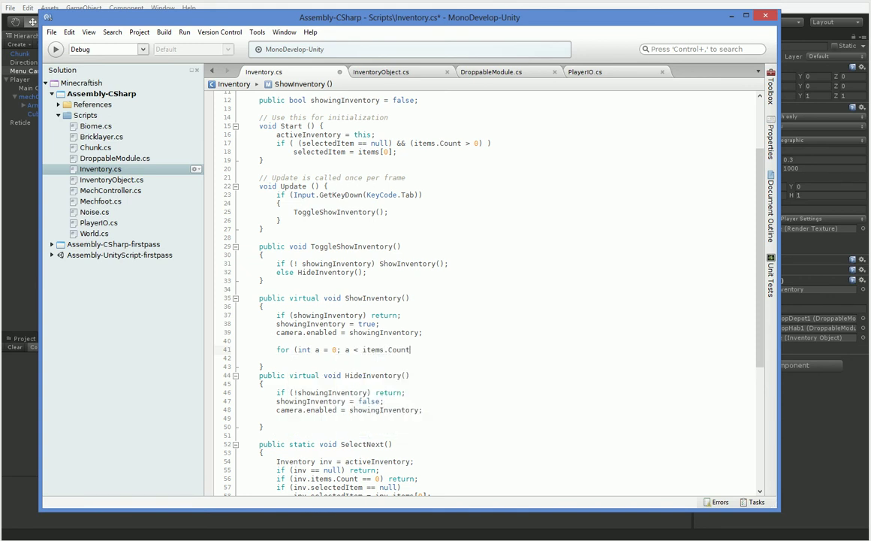
text(; a++))
key(Return)
text({)
key(Return)
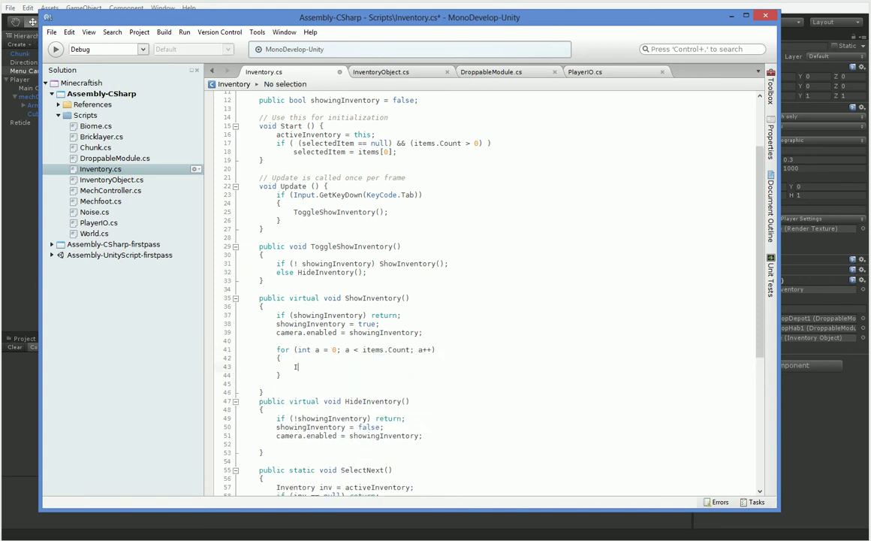
Step: Declare InventoryObject item = (InventoryObject)Instantiate(items[a]) inside the loop
text(Inventor)
key(Down)
key(Return)
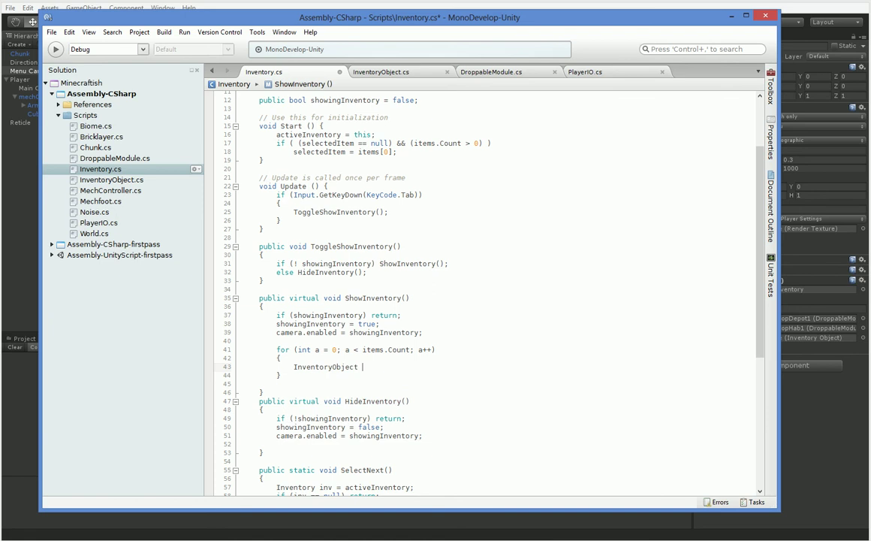
text(item = )
text((Inven)
key(BackSpace)
key(BackSpace)
key(BackSpace)
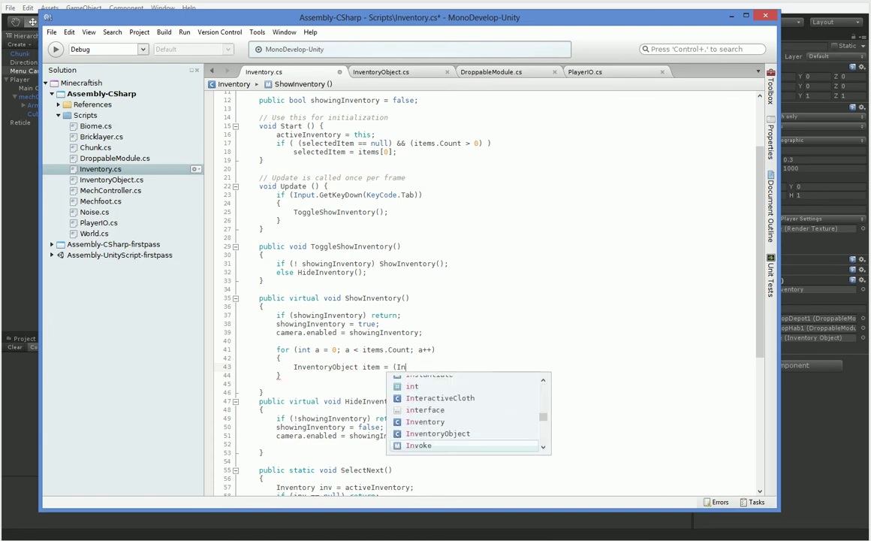
text(ventor)
key(Down)
key(Return)
text())
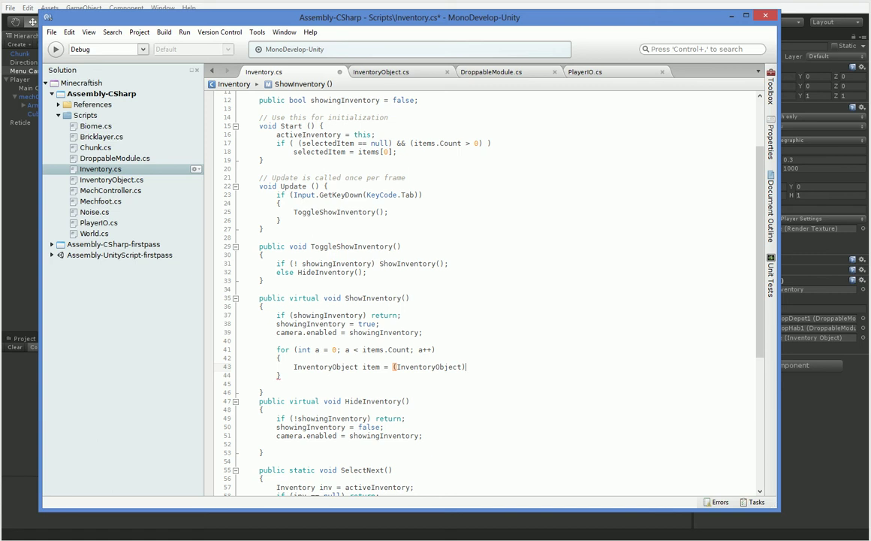
text(Intan)
key(BackSpace)
key(BackSpace)
key(BackSpace)
text(nstan)
key(Return)
text(()
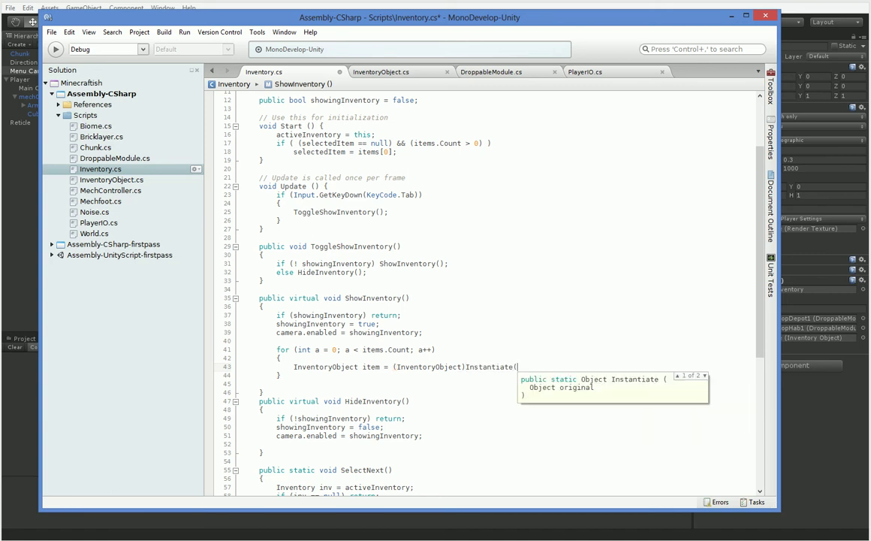
text(items)
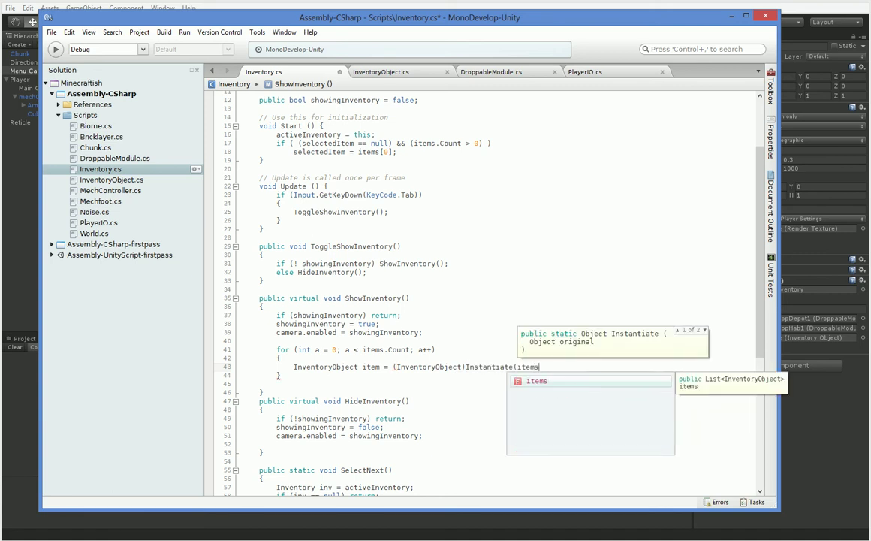
text([a]);)
Step: Set item.transform.parent = transform on the next loop line
key(Return)
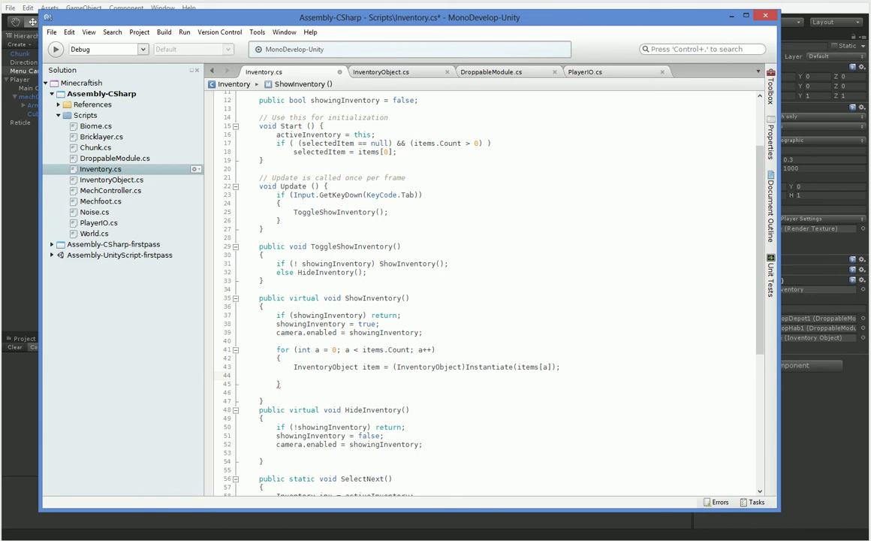
key(BackSpace)
key(BackSpace)
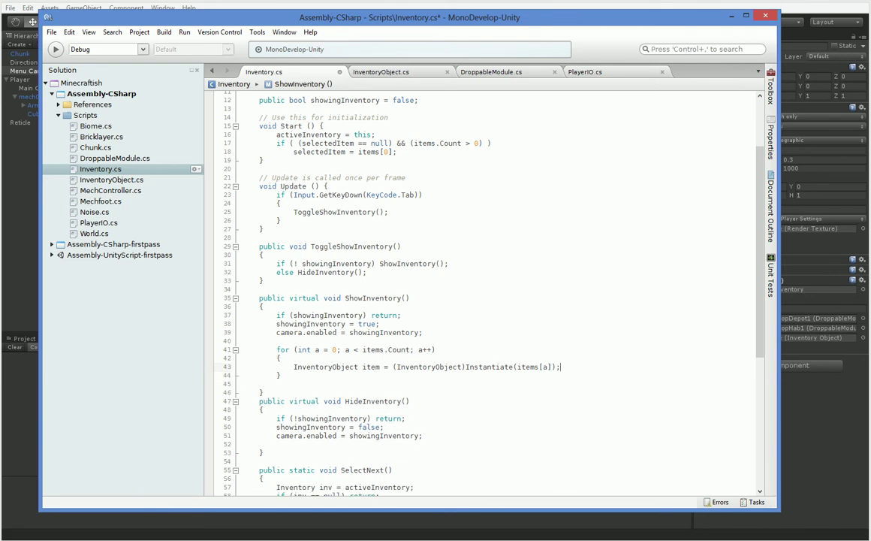
key(Return)
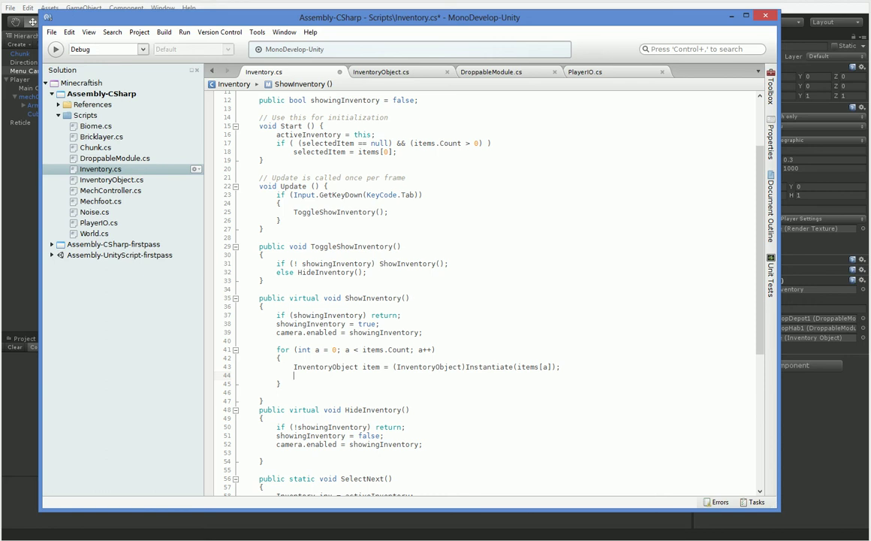
text(item.transform.parent = )
text(transform;)
key(Return)
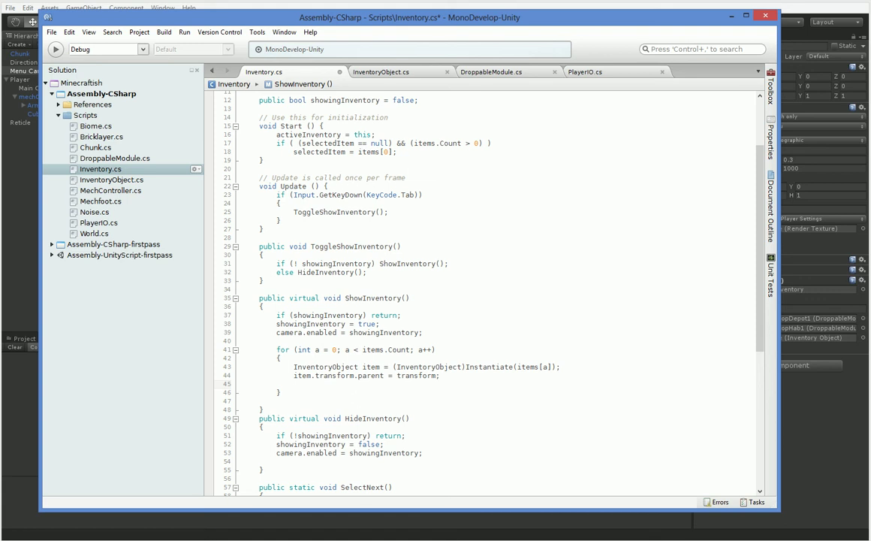
Step: Declare Vector3 position = new Vector3(0,0,3) before the ShowInventory loop
click(425, 332)
key(Return)
key(Return)
text(Vec)
key(Down)
key(Return)
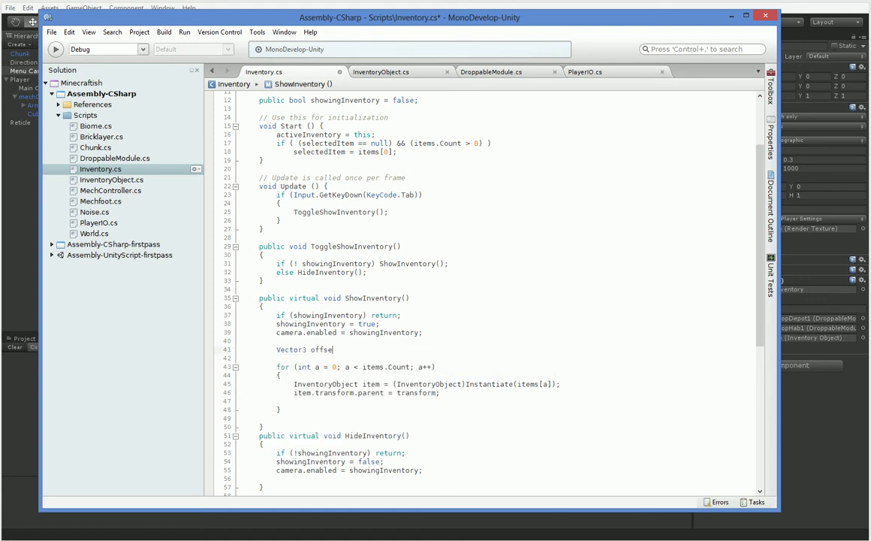
text(pos)
text(ition)
text( = new Vector3()
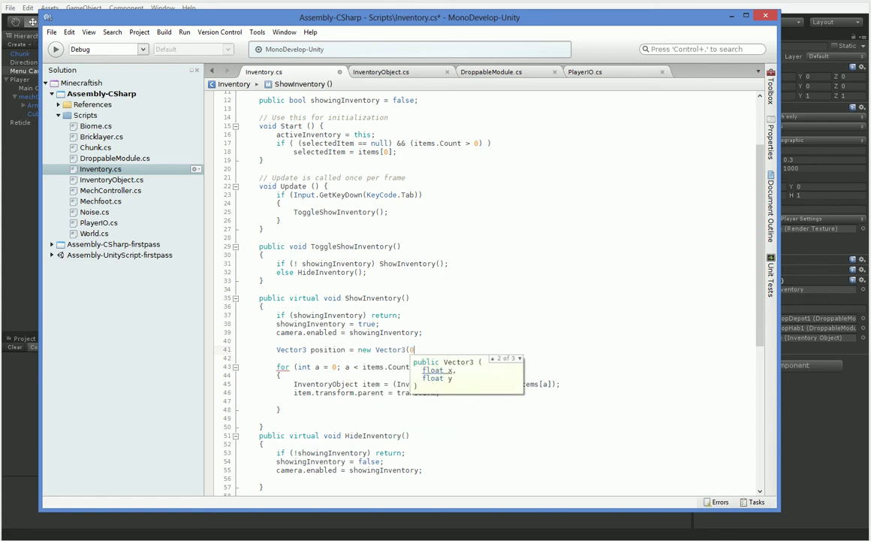
text(0,0, )
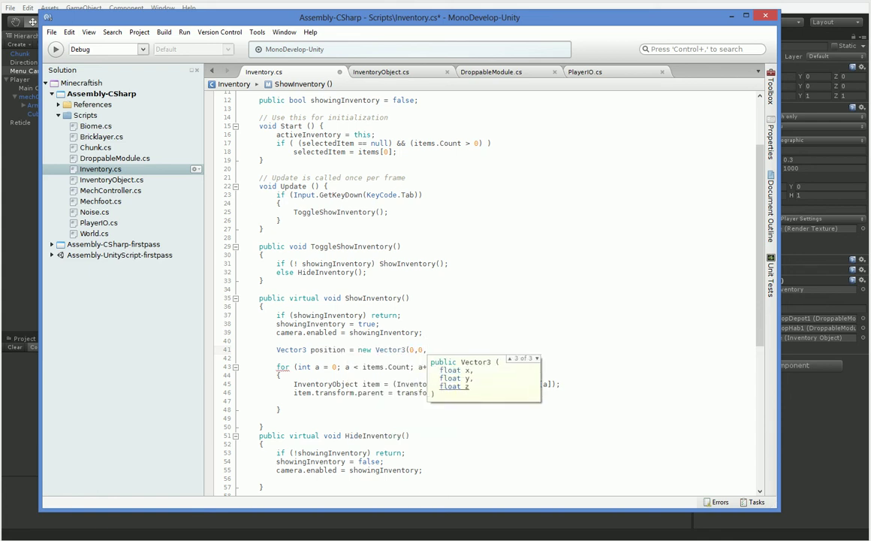
text(3);)
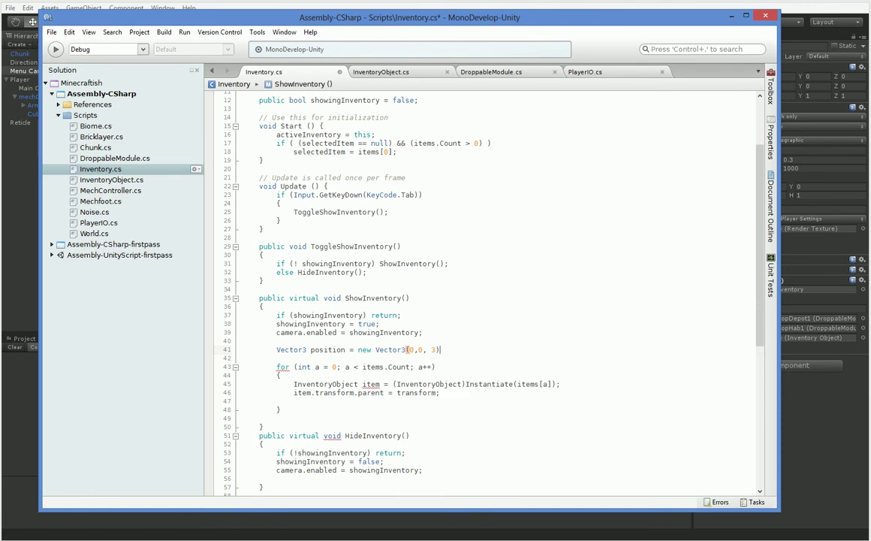
Step: Add item.transform.position = position; and position.x += 3; inside the loop
key(Up)
key(Up)
text(item.tr)
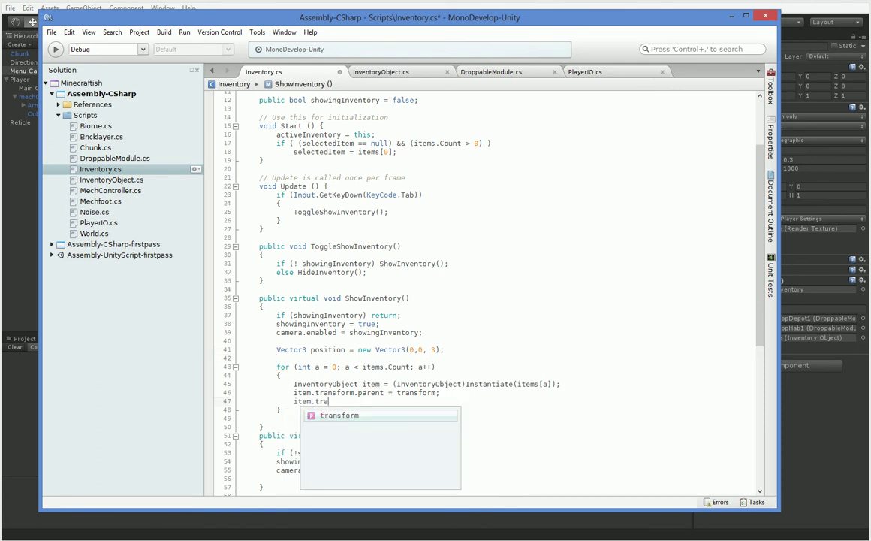
text(ansform.position = position;)
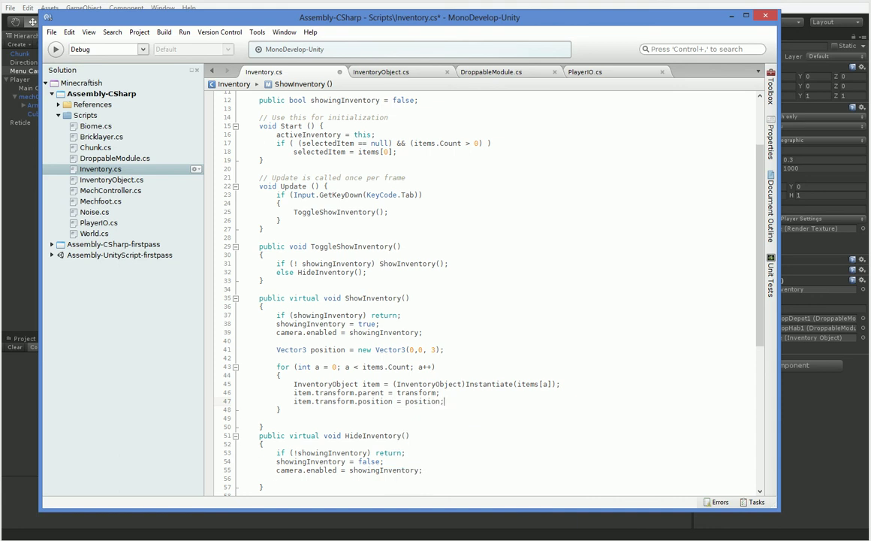
key(Return)
text(position.x)
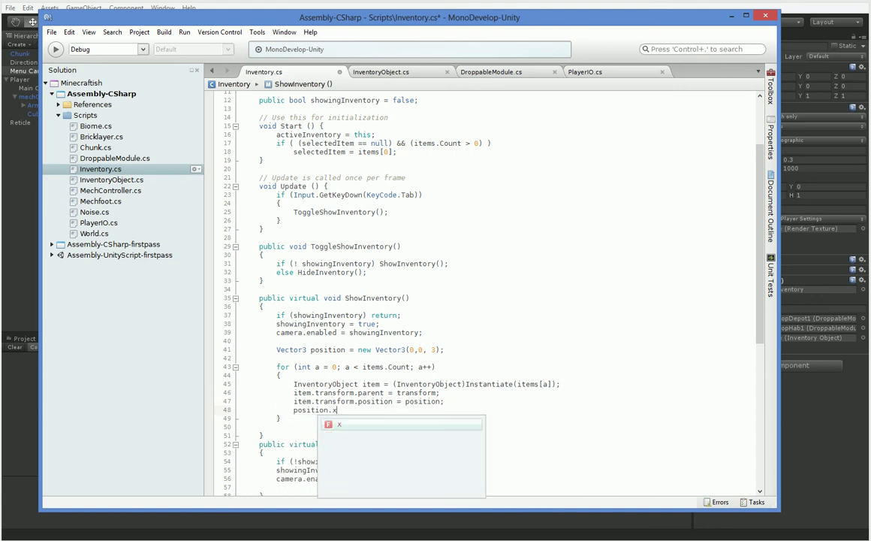
text( += 3;)
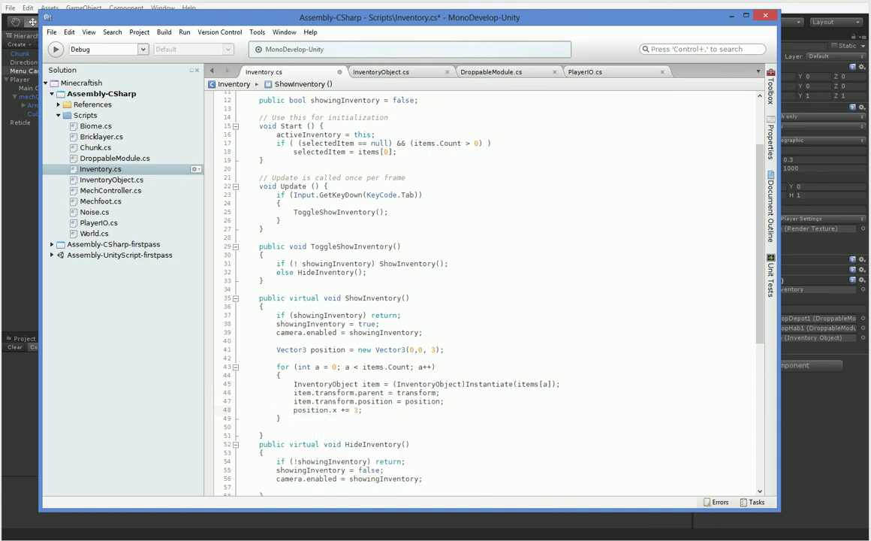
key(Up)
key(Up)
key(End)
Step: Duplicate the items list declaration near the top of the file
scroll(359, 362, down, 1)
scroll(359, 362, down, 1)
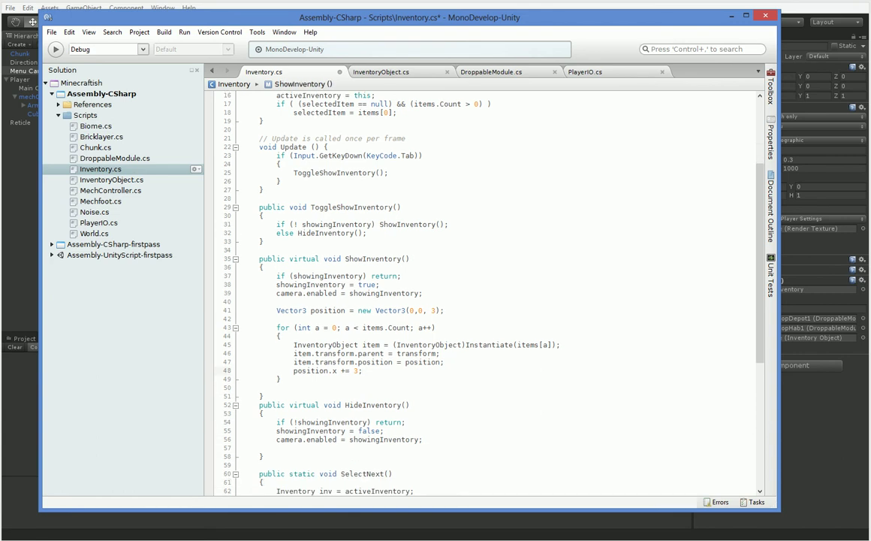
key(Up)
key(Up)
key(Up)
key(Up)
key(Up)
key(Up)
key(Up)
key(Up)
key(Up)
key(Up)
key(Up)
key(Up)
key(ctrl+Home)
key(Down)
key(Down)
key(Down)
key(Down)
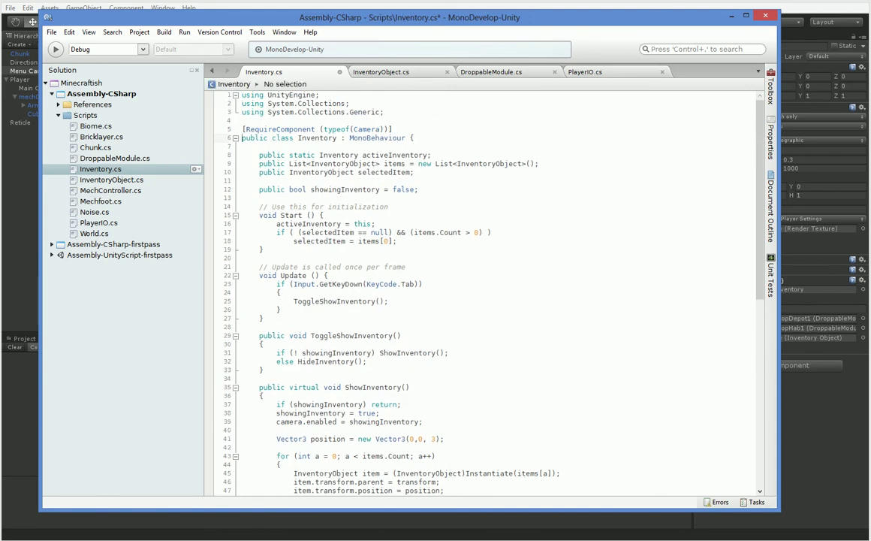
key(Down)
key(Down)
key(Down)
key(End)
key(shift+Home)
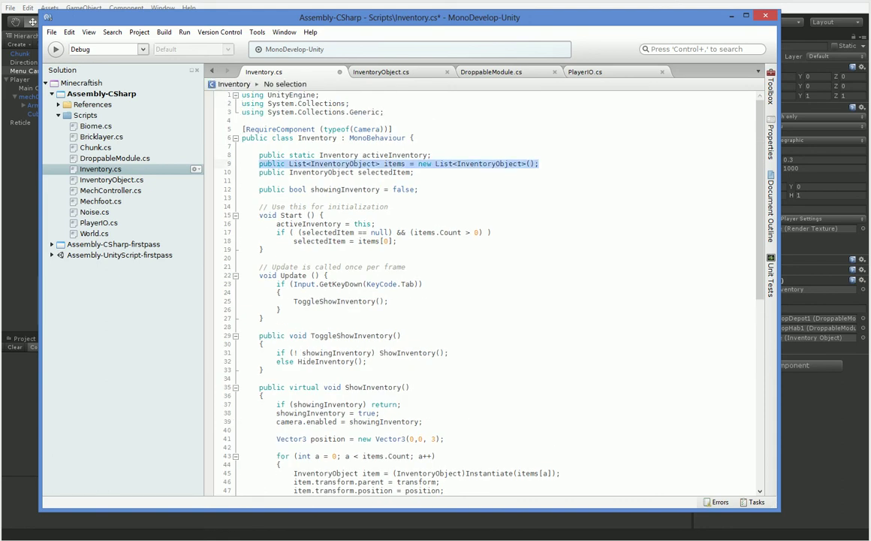
key(ctrl+c)
key(End)
key(Return)
key(ctrl+v)
key(ctrl+Left)
key(ctrl+Left)
key(ctrl+Left)
key(ctrl+Left)
key(ctrl+Left)
key(ctrl+Left)
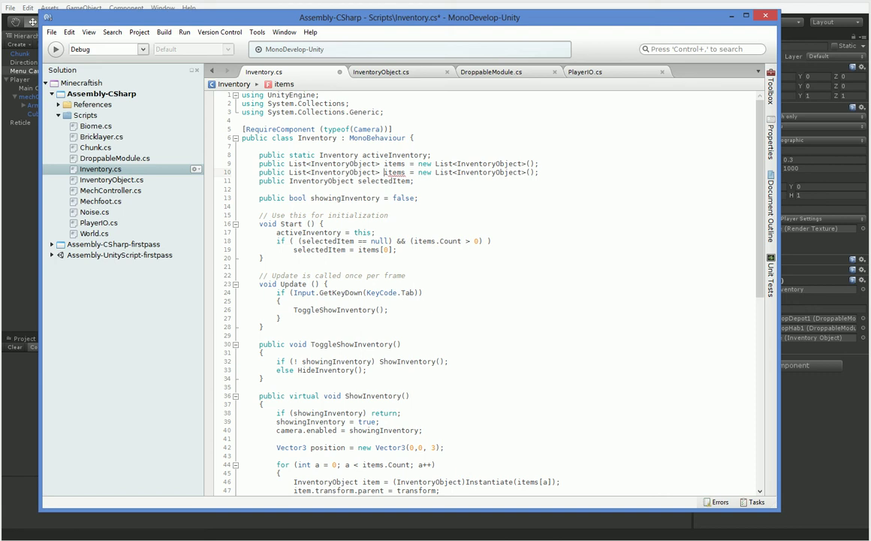
Step: Rename the duplicated list to shownItems and save Inventory.cs
text(shown)
key(Delete)
text(I)
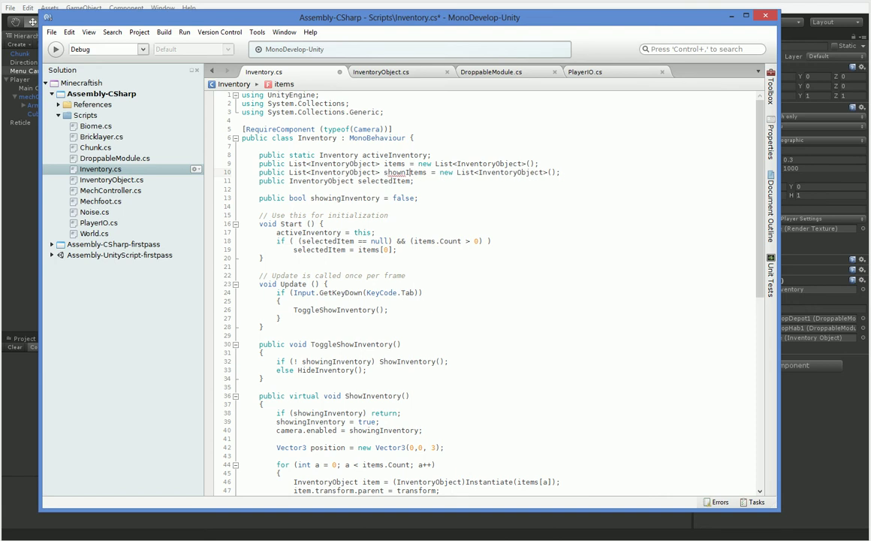
key(ctrl+s)
Step: Add shownItems.Add(item); after position.x += 3 in the ShowInventory loop
scroll(488, 293, down, 5)
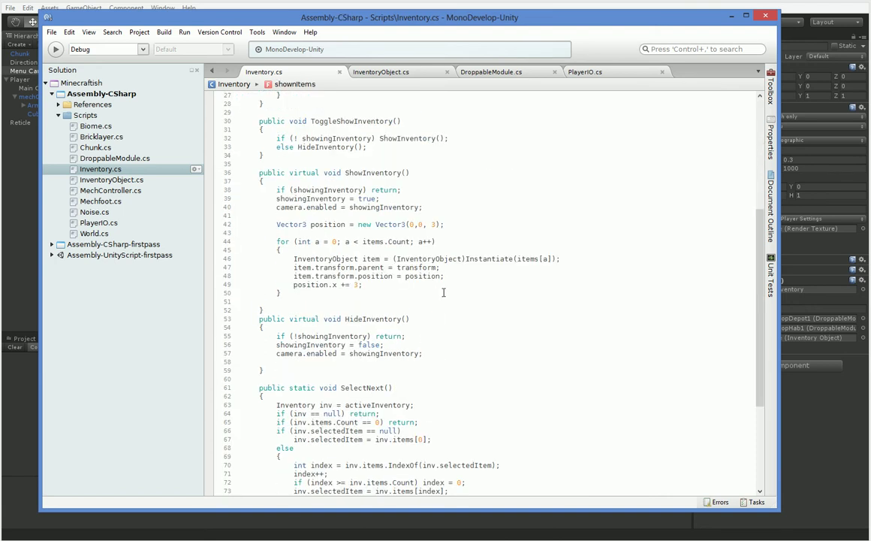
click(402, 263)
scroll(488, 293, up, 4)
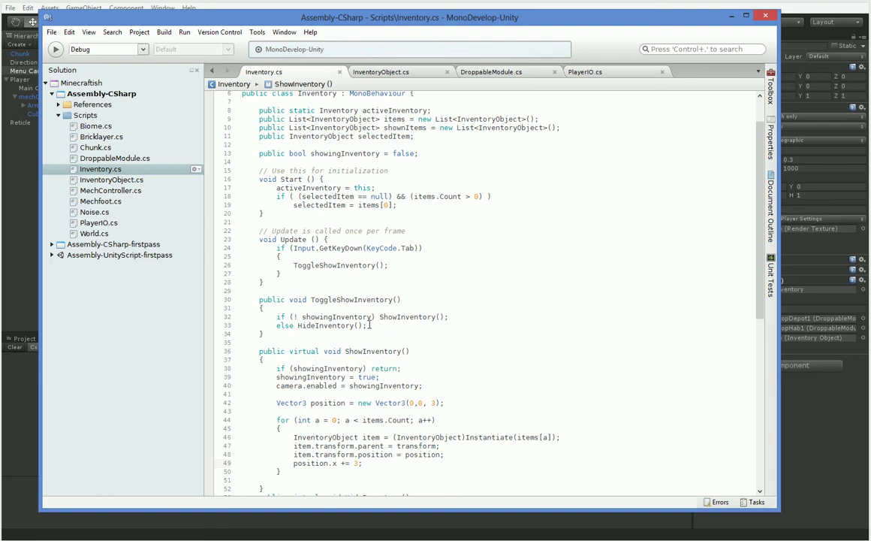
scroll(489, 293, down, 2)
scroll(488, 293, down, 2)
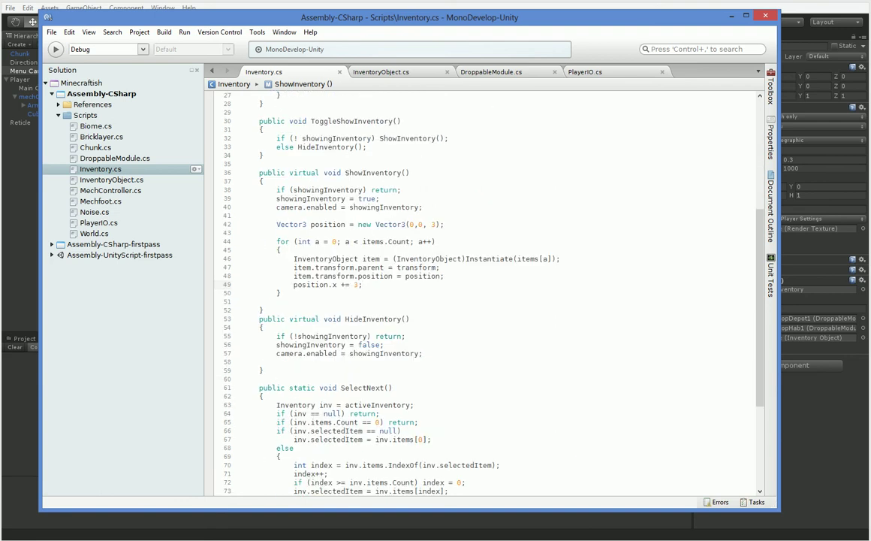
key(Return)
scroll(488, 293, up, 1)
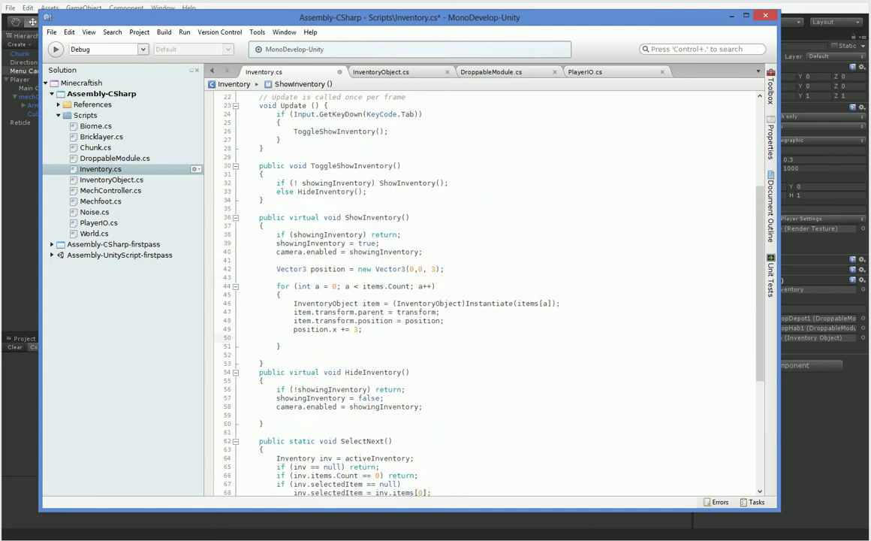
scroll(353, 301, up, 2)
scroll(353, 301, up, 2)
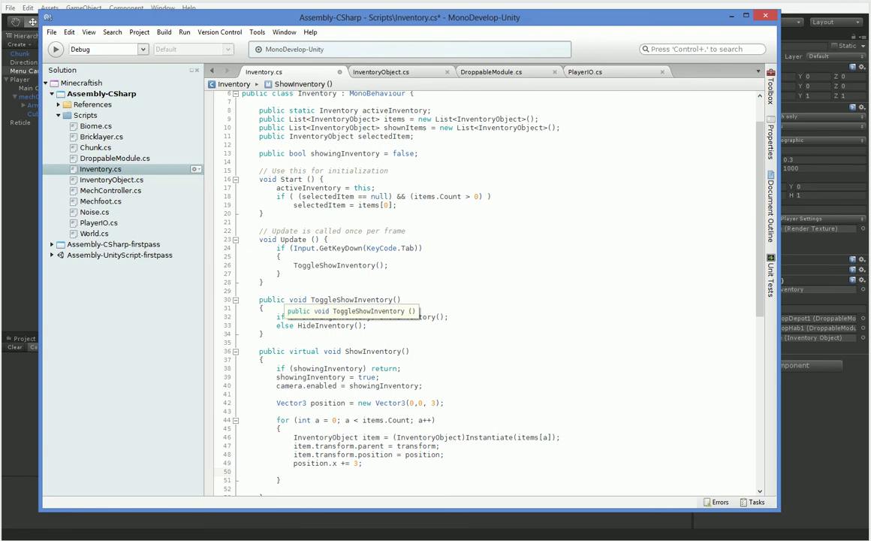
text(show)
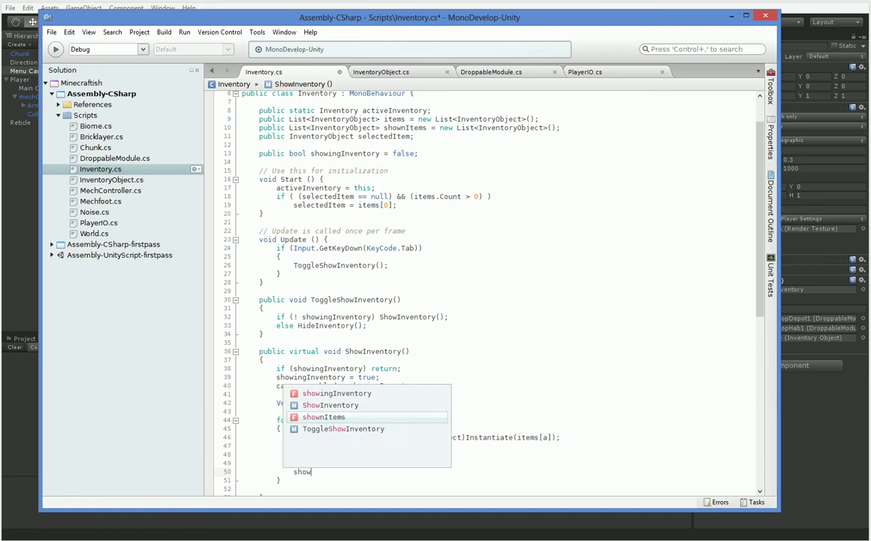
text(nItems.)
key(Return)
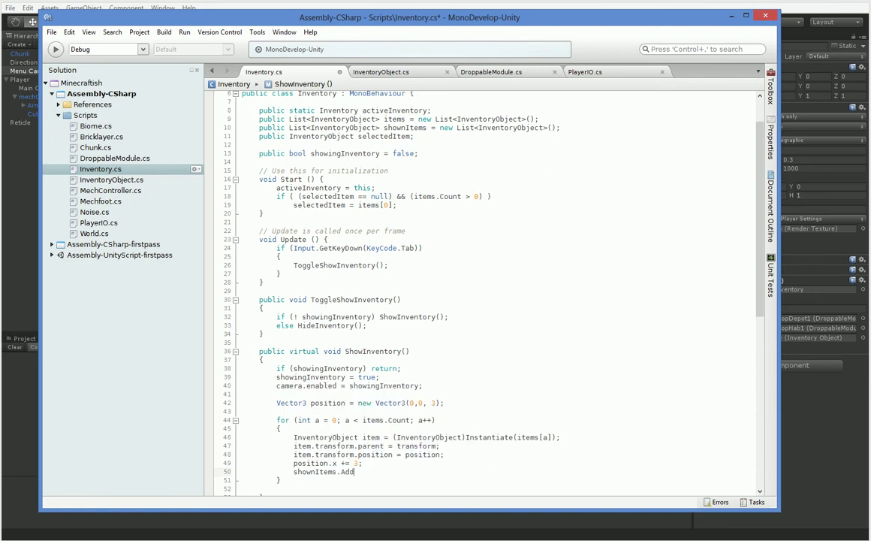
text((items[)
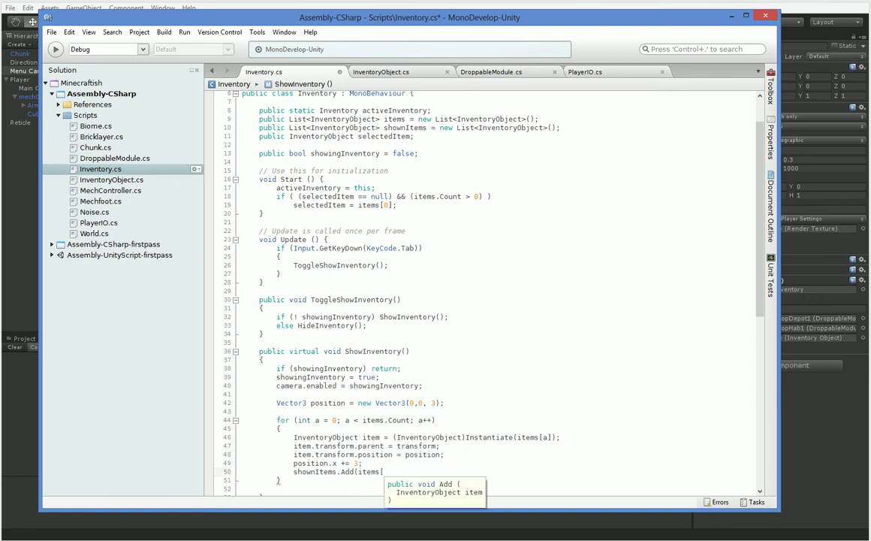
key(BackSpace)
key(BackSpace)
text();)
key(Down)
key(Down)
key(Down)
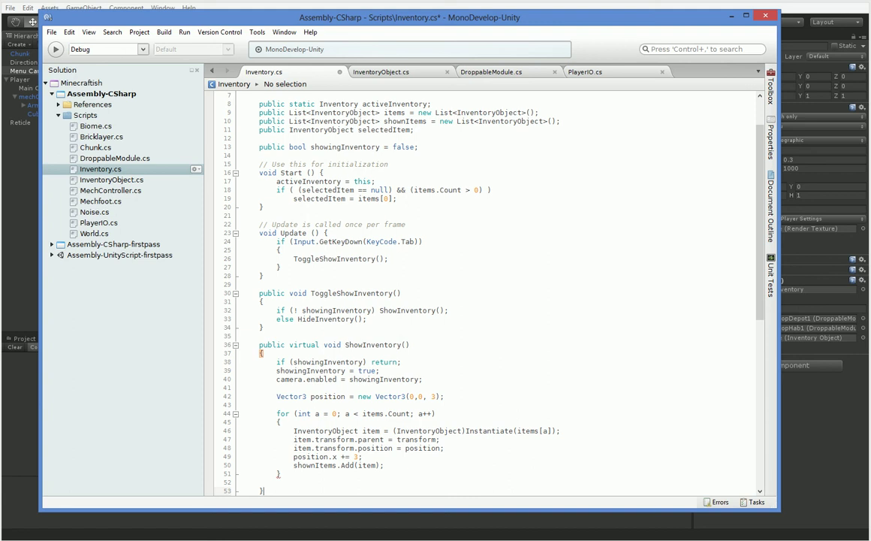
Step: In HideInventory, loop over shownItems calling Destroy(shownItems[a]), then call shownItems.Clear()
key(Down)
key(Down)
key(Down)
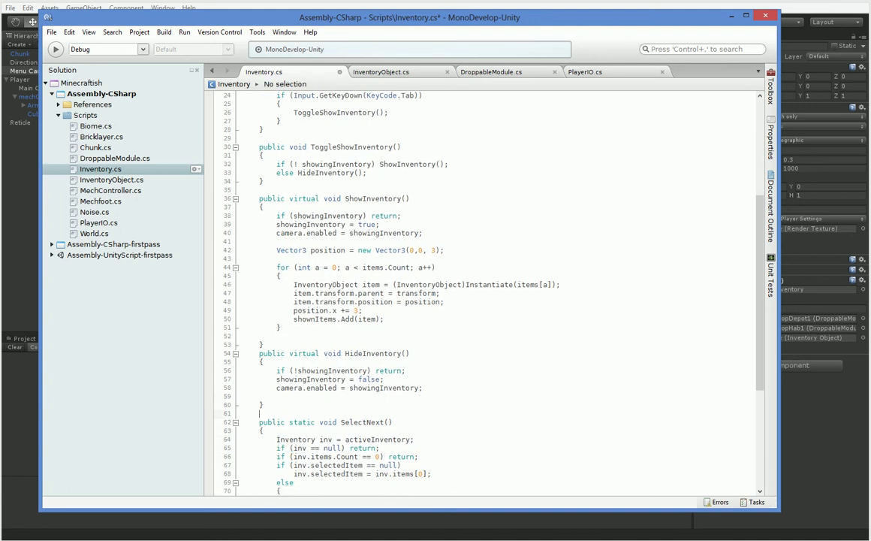
key(Up)
key(Up)
text(for (int a= 0)
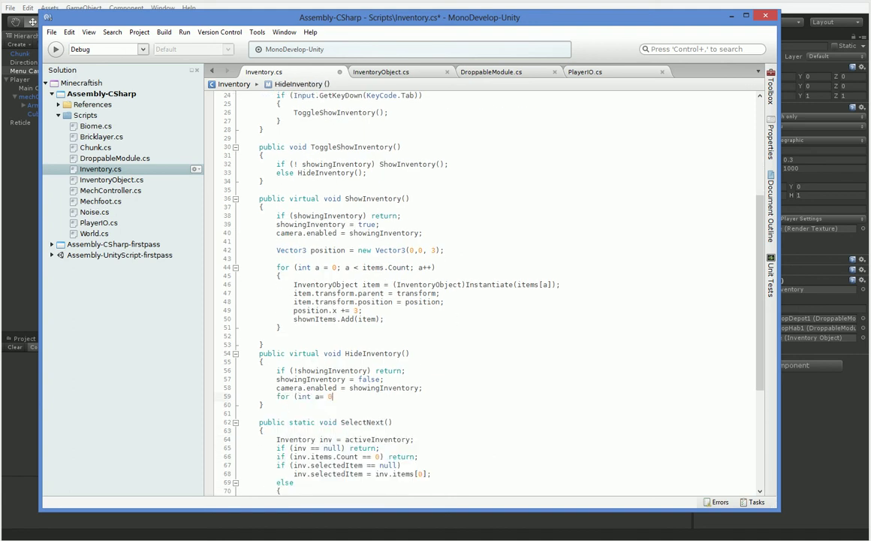
text(; a < )
text(shownItems.count; a)
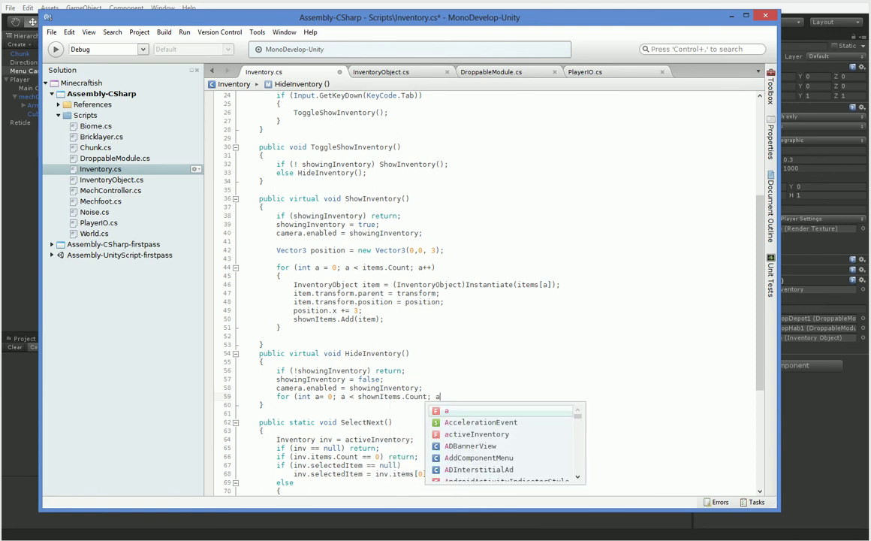
text(++))
key(Return)
text({)
key(Return)
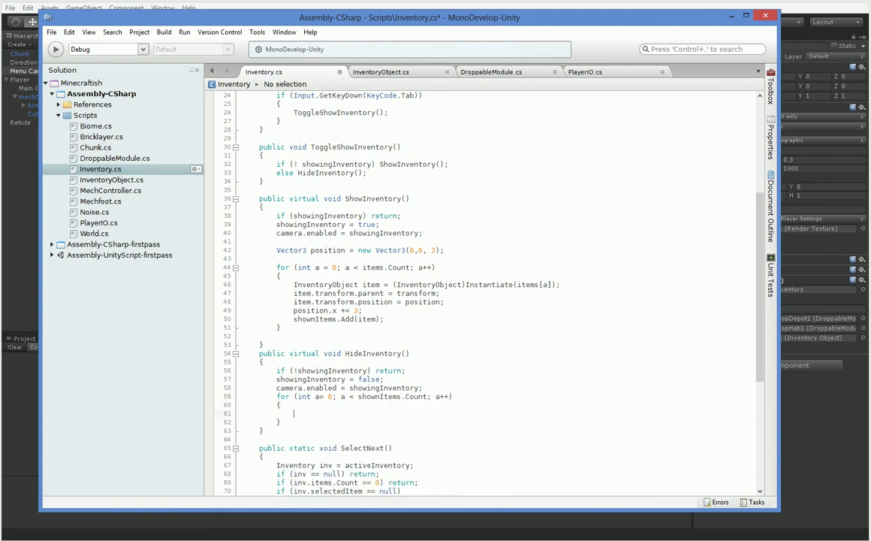
text(Destroy (shown)
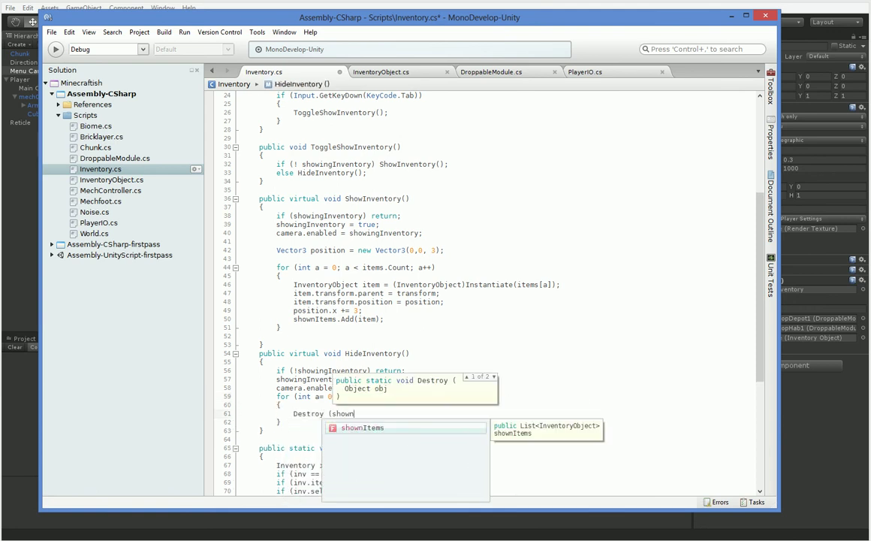
key(Return)
text([a]);)
key(Return)
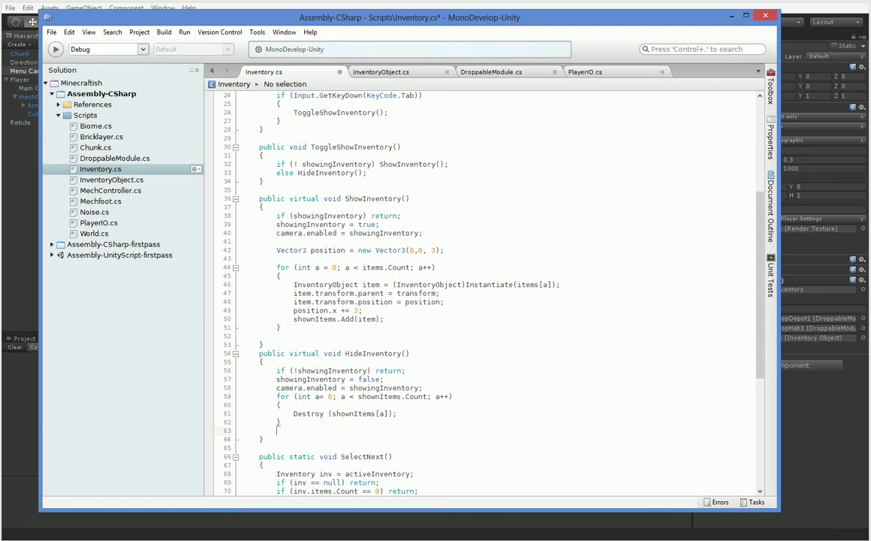
text(shownItems.)
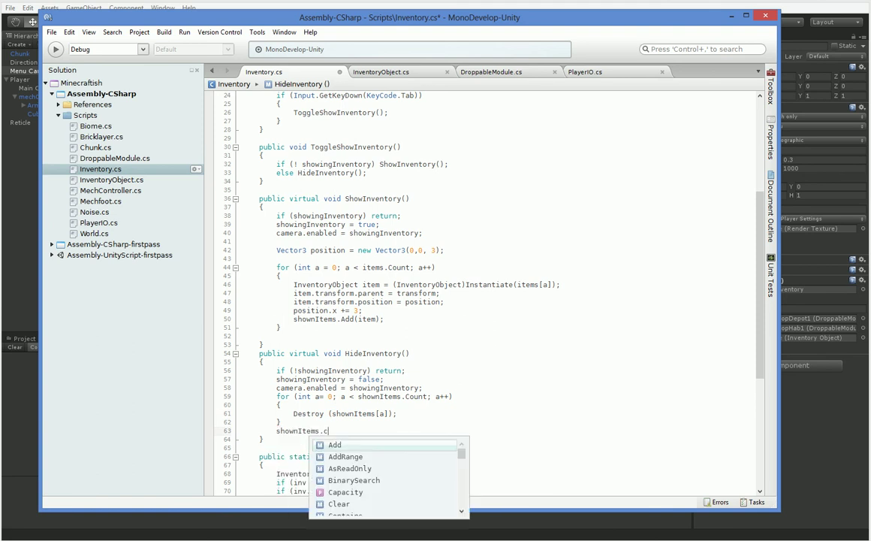
text(Clear();)
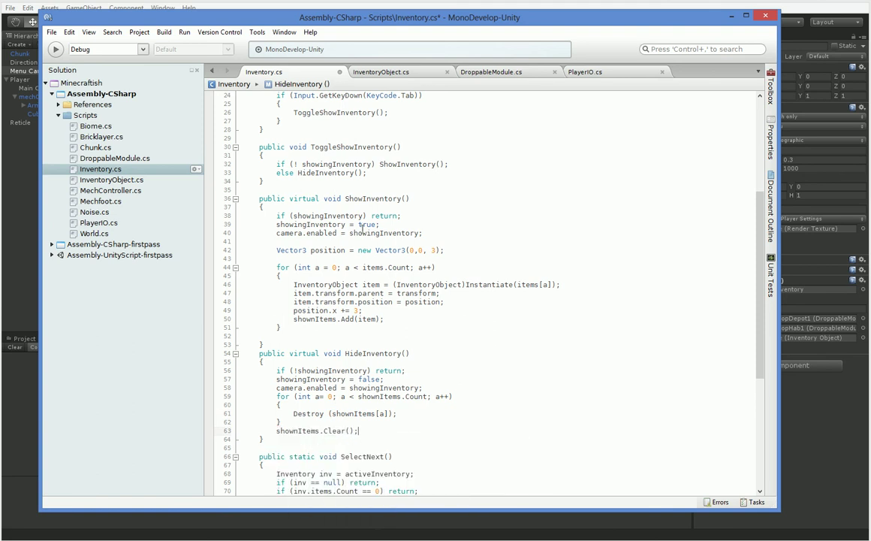
Step: Add an if (items.Count > 0) guard block at the start of ShowInventory
click(444, 250)
key(Return)
key(Return)
text(if (item)
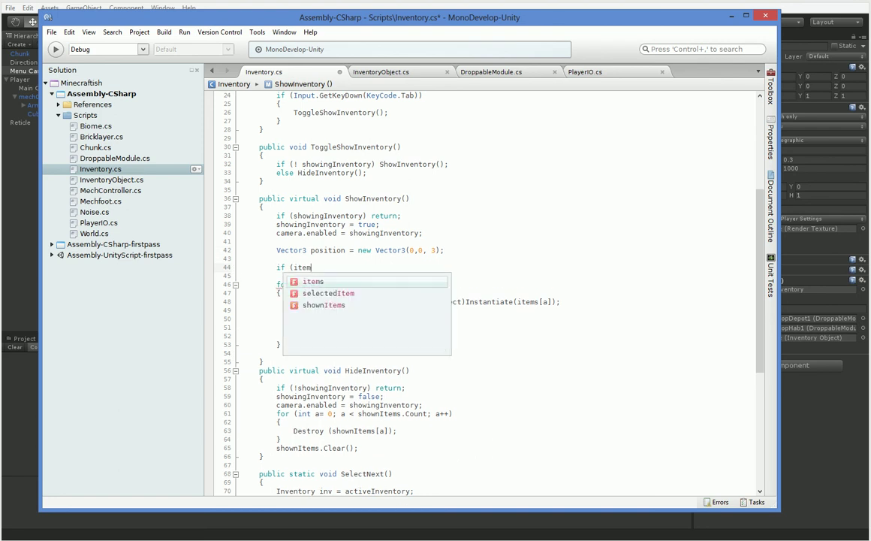
text(s)
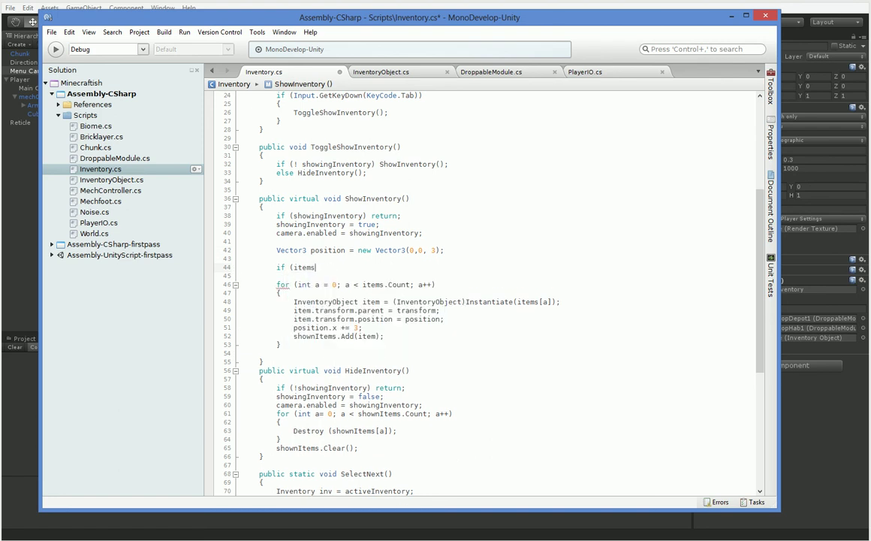
text(.cuo > .cou > 0))
key(Return)
text({)
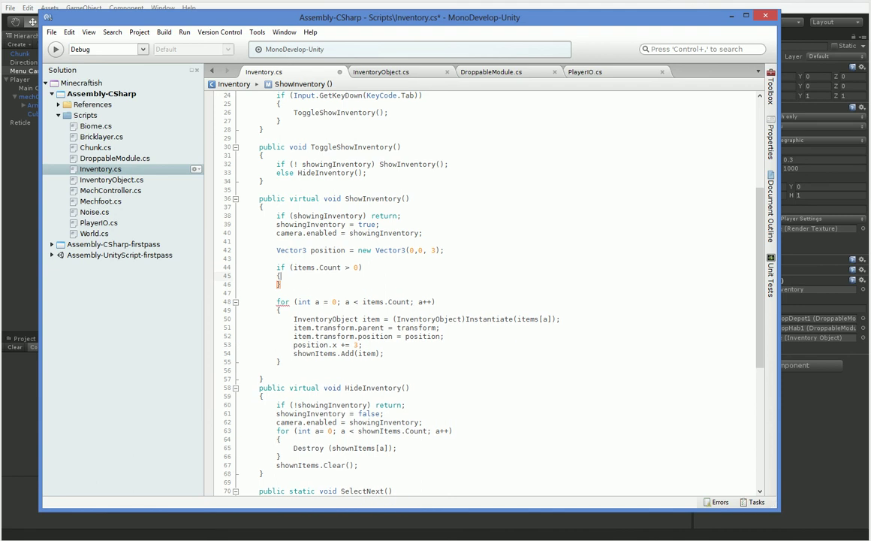
text(D)
key(Return)
Step: Log the error 'Inventory already has shown items in it for some reason.' inside the guard
text(Debug.Lo)
key(Tab)
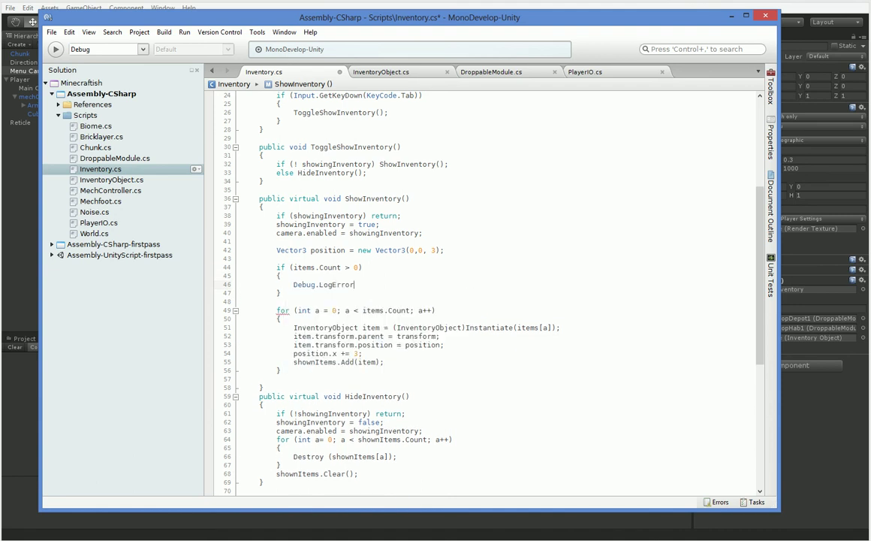
text(("I)
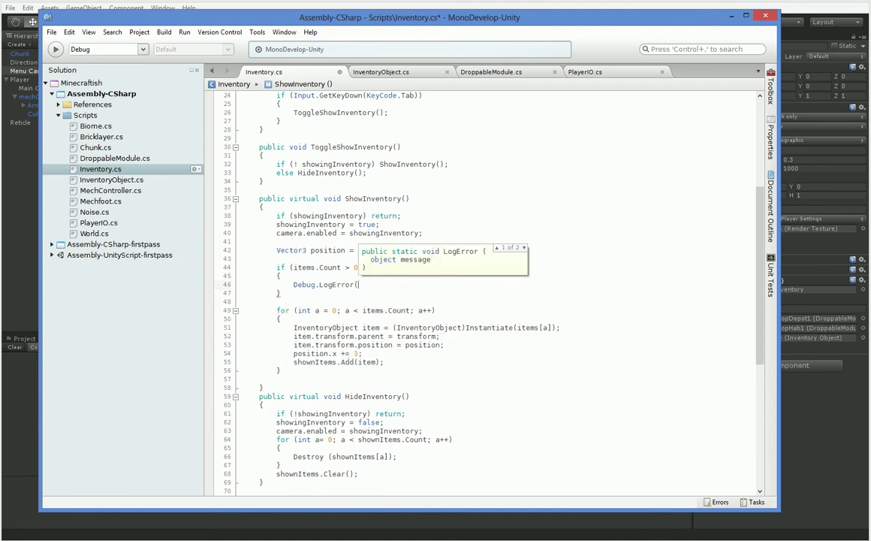
text(nventory already)
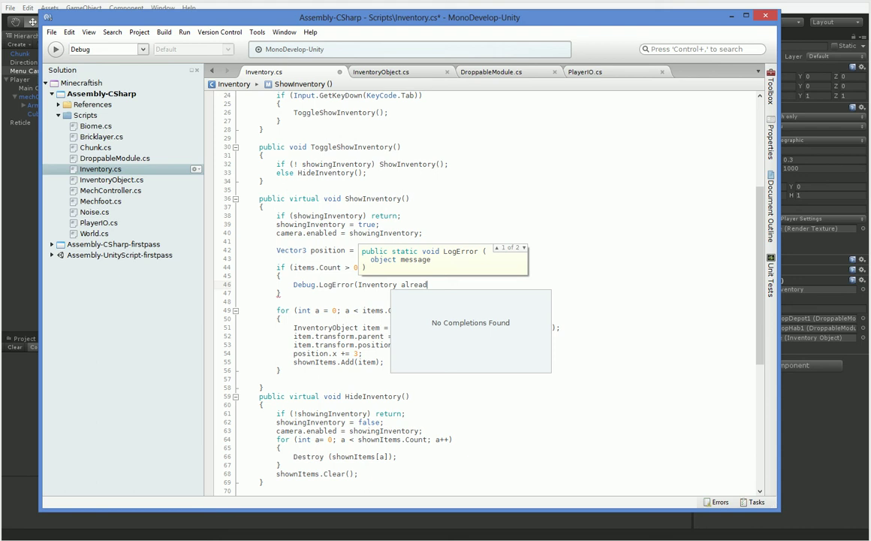
key(ctrl+Left)
key(ctrl+Left)
text(")
key(End)
text(has )
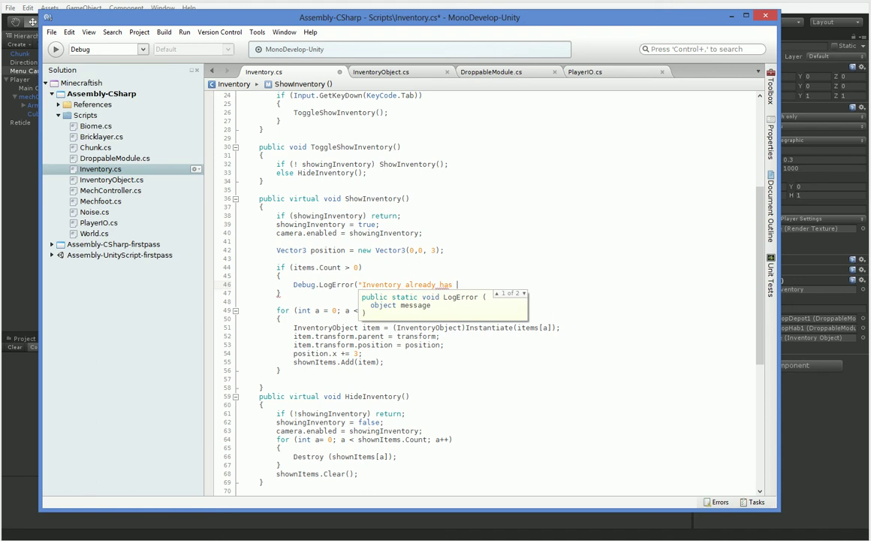
text(shown items)
text( in it for some re)
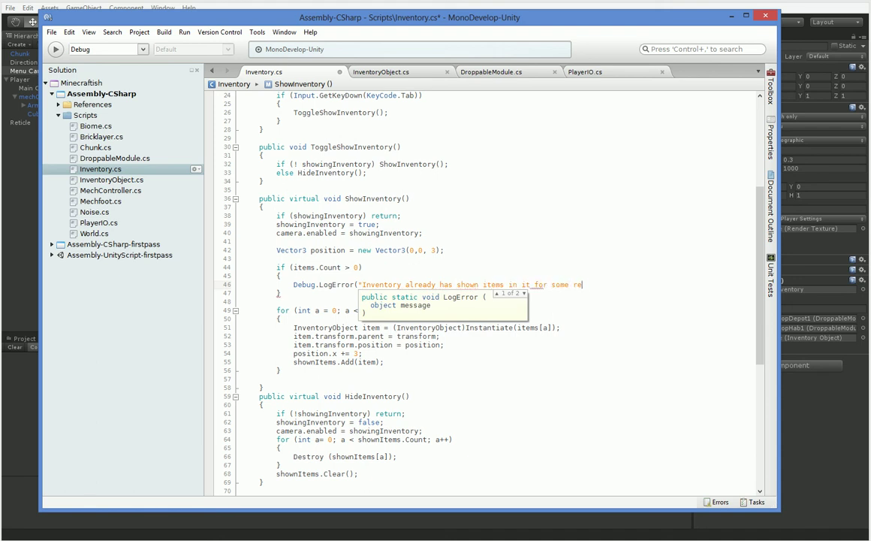
text(ason.");)
key(Return)
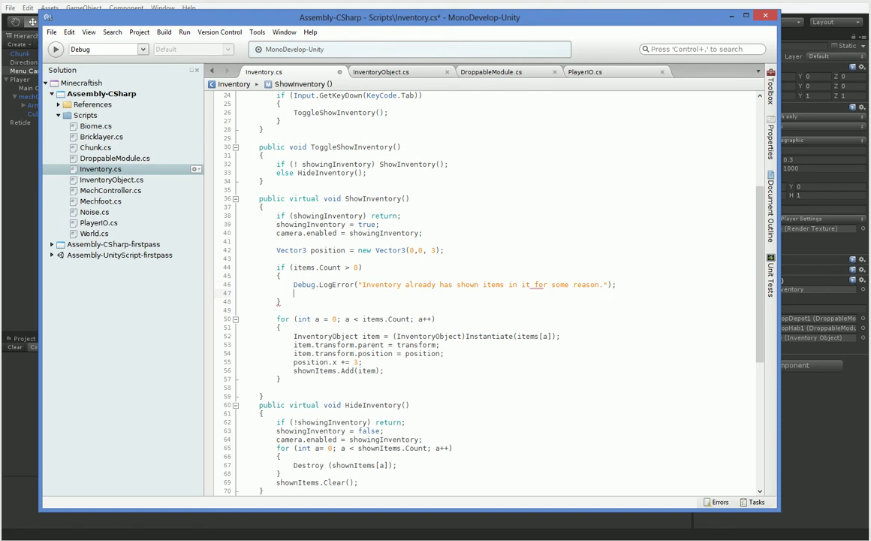
Step: Call HideInventory() in the guard and save Inventory.cs
text(HideIn)
key(Return)
text(;)
key(ctrl+s)
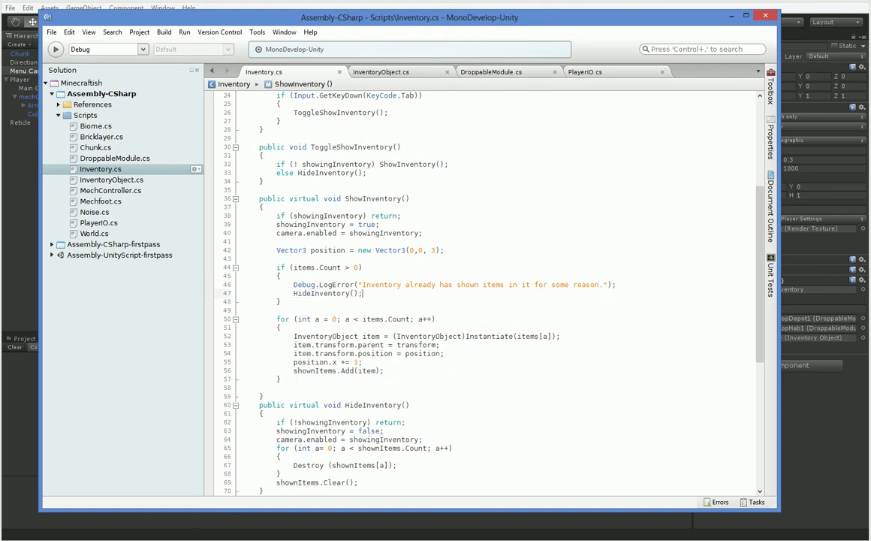
Step: Inspect the line 38 check, the ShowInventory name and the HideInventory call
drag(361, 217, 379, 217)
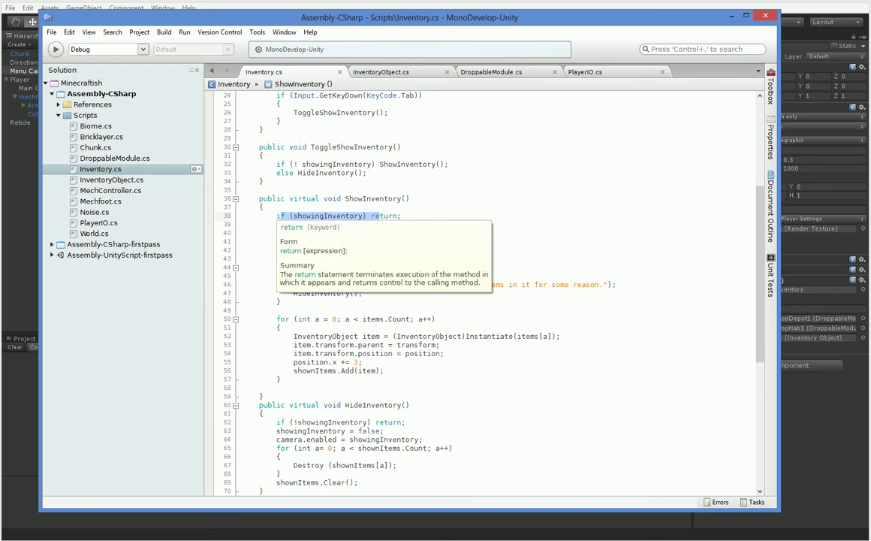
click(380, 217)
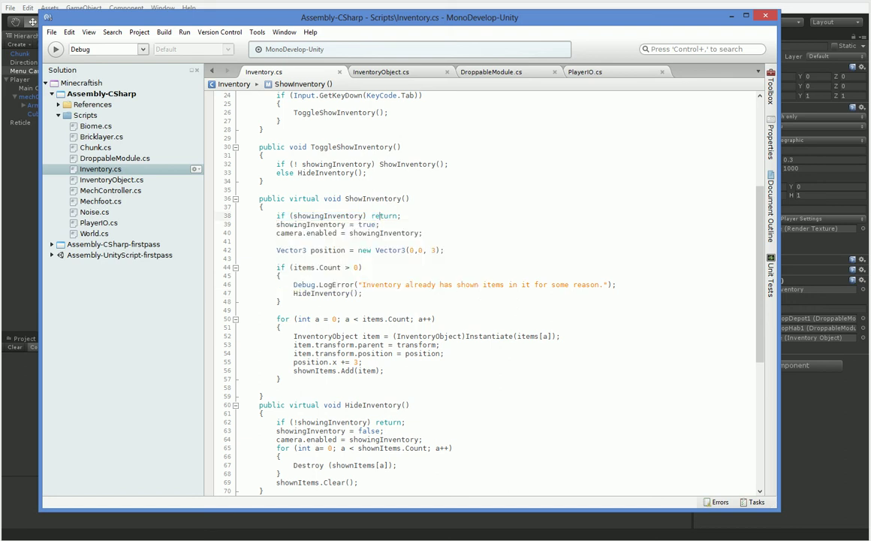
drag(358, 199, 384, 199)
click(353, 293)
Step: Run the game in Unity, click in the Game view, then stop to reveal the shown-items error
click(785, 447)
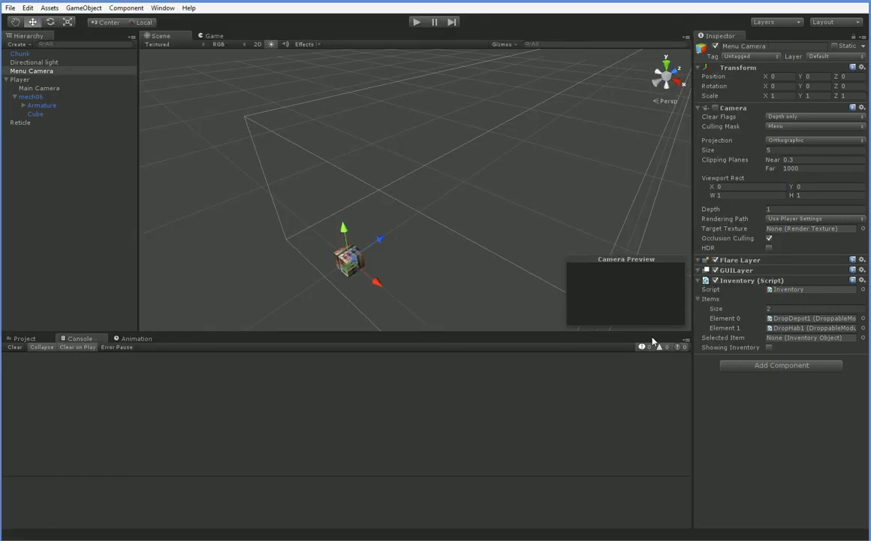
click(422, 22)
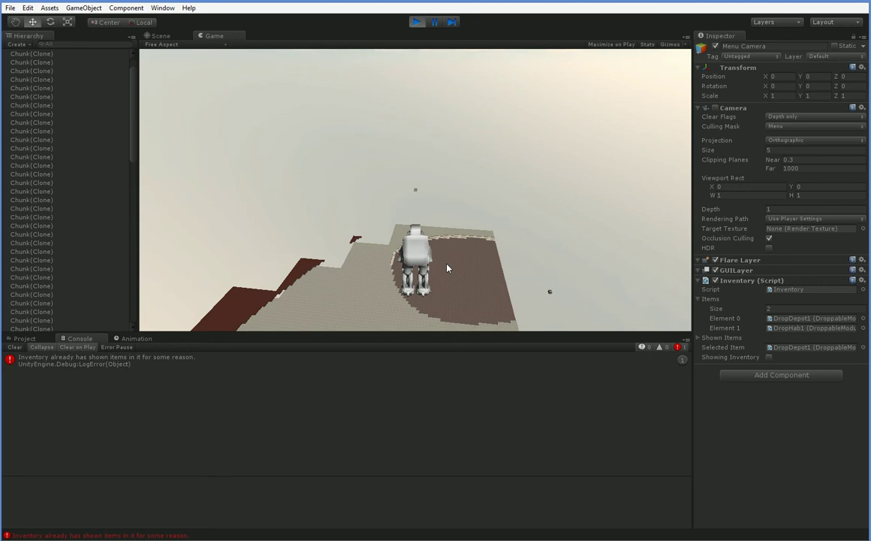
click(446, 258)
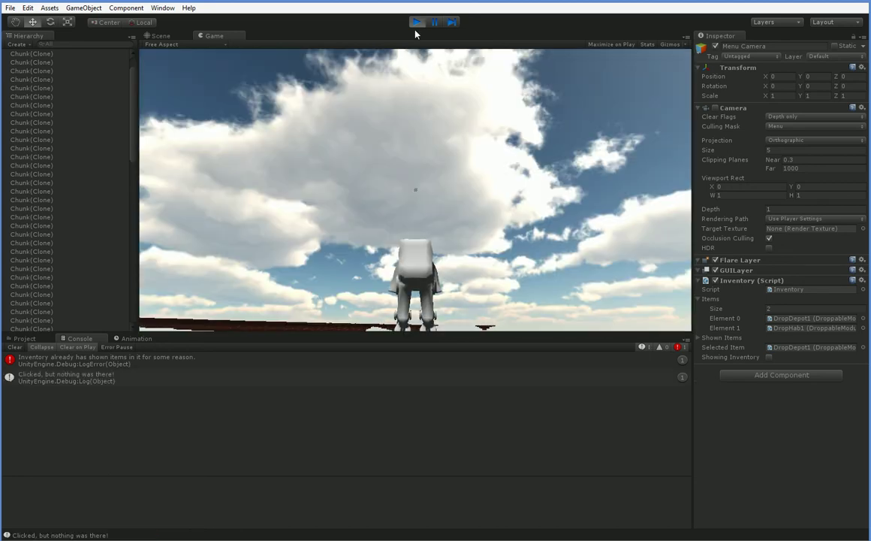
click(416, 21)
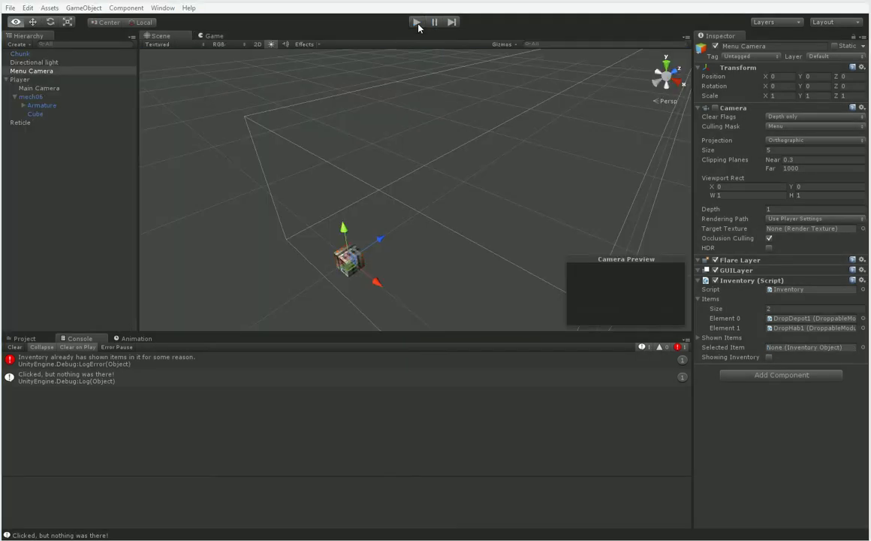
Step: Make the ShowInventory guard check shownItems.Count, save, and return to Unity
key(alt+Tab)
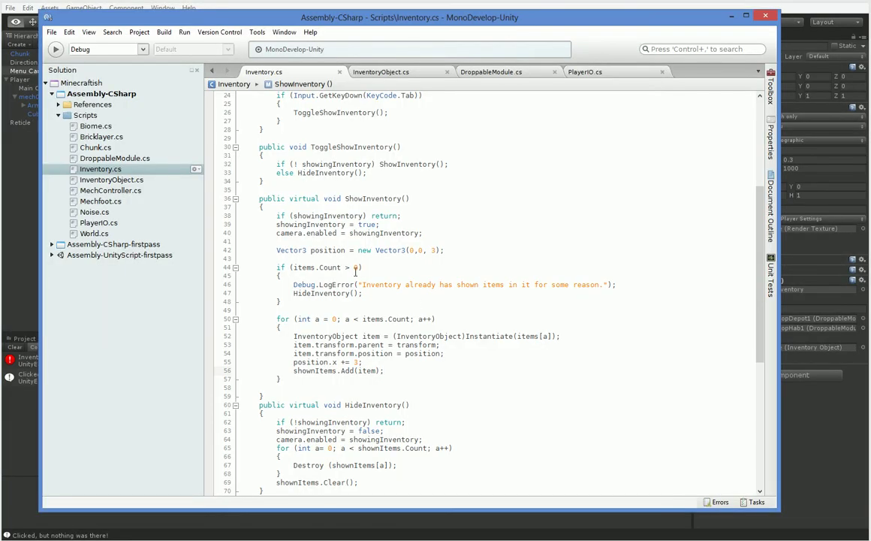
scroll(356, 272, up, 5)
scroll(356, 272, down, 3)
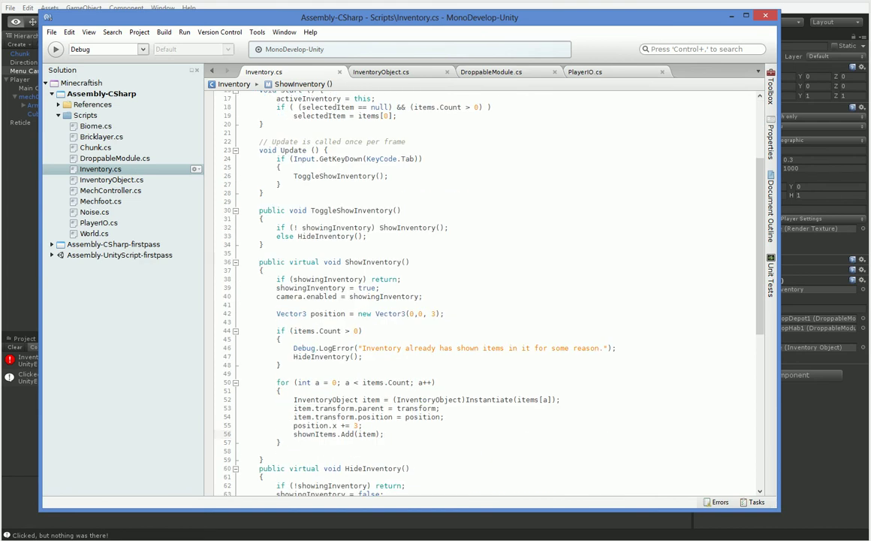
text(shownI)
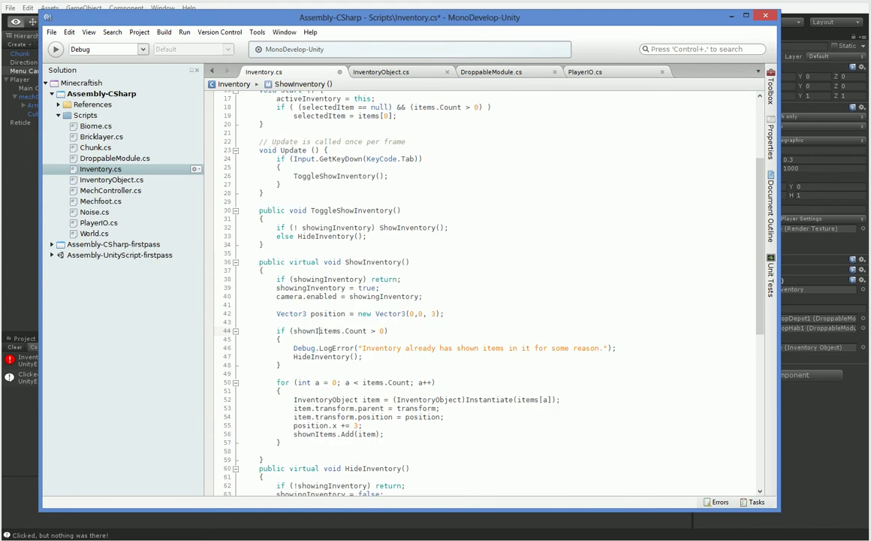
key(ctrl+s)
click(799, 420)
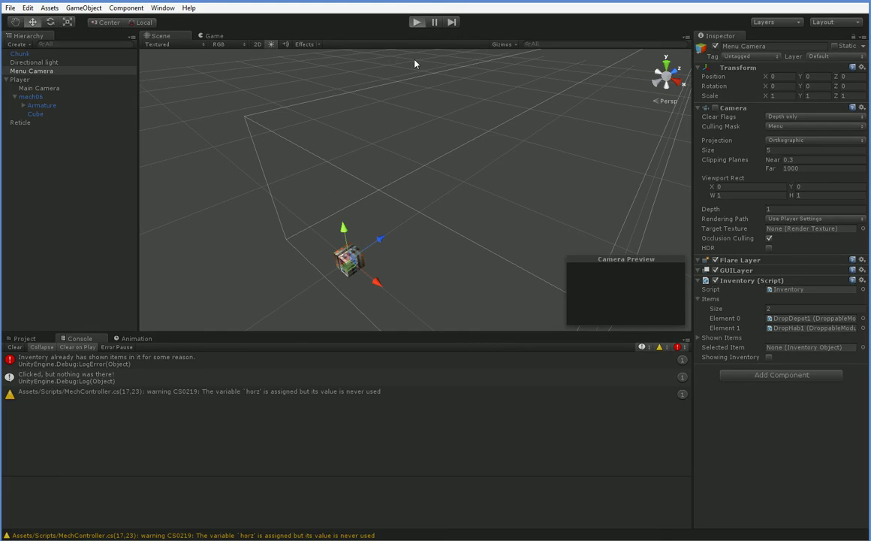
Step: Play the game with Ctrl+P to confirm no error appears, then return to MonoDevelop
key(ctrl+p)
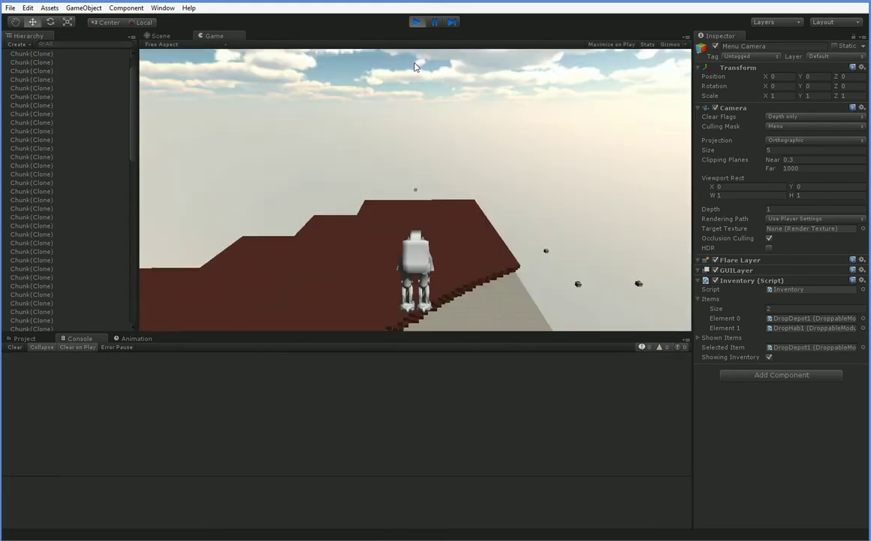
key(alt+Tab)
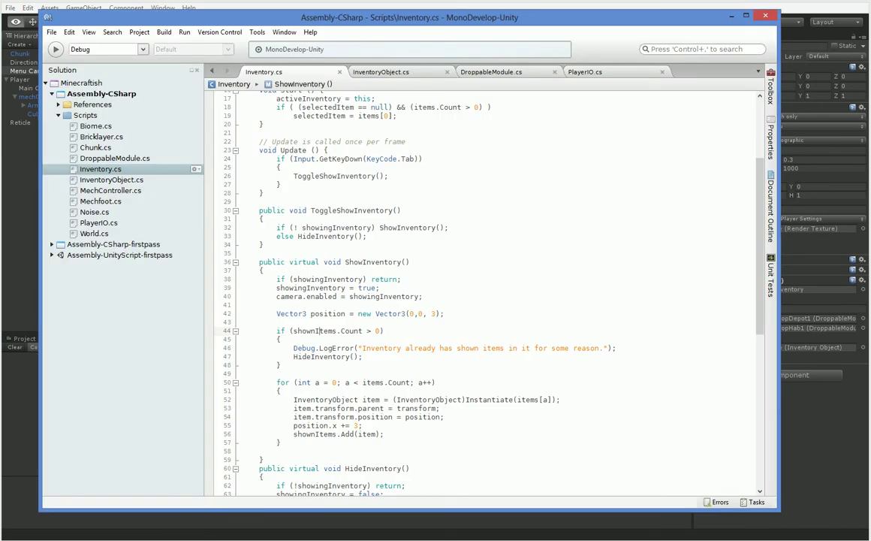
Step: Add item.rigidbody.isKinematic = true; below the item position line in ShowInventory
key(Return)
text(item.)
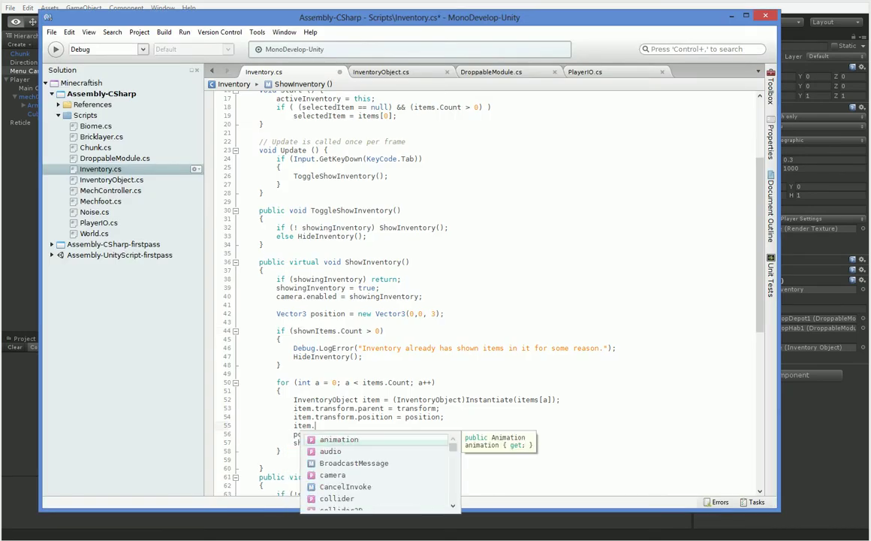
text(rigidbody.isKinematic)
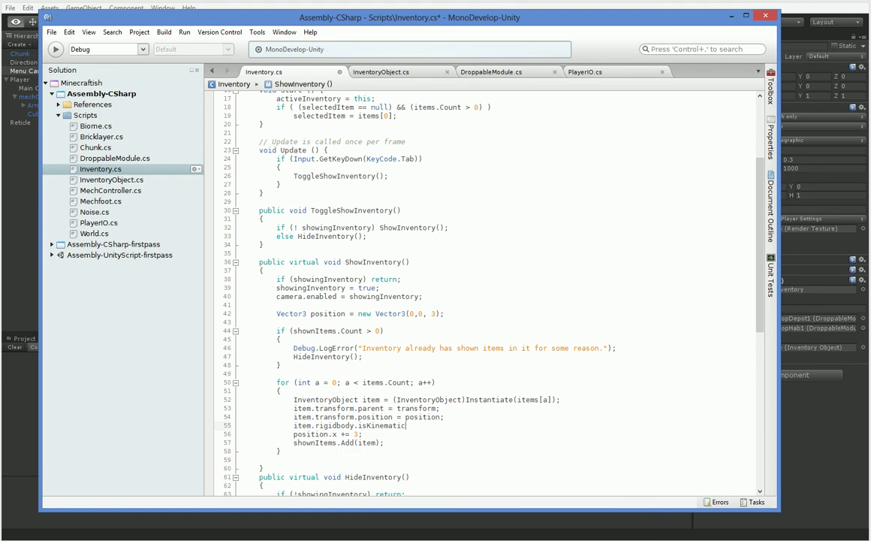
text( =true;)
click(412, 425)
scroll(554, 410, down, 2)
scroll(555, 410, down, 7)
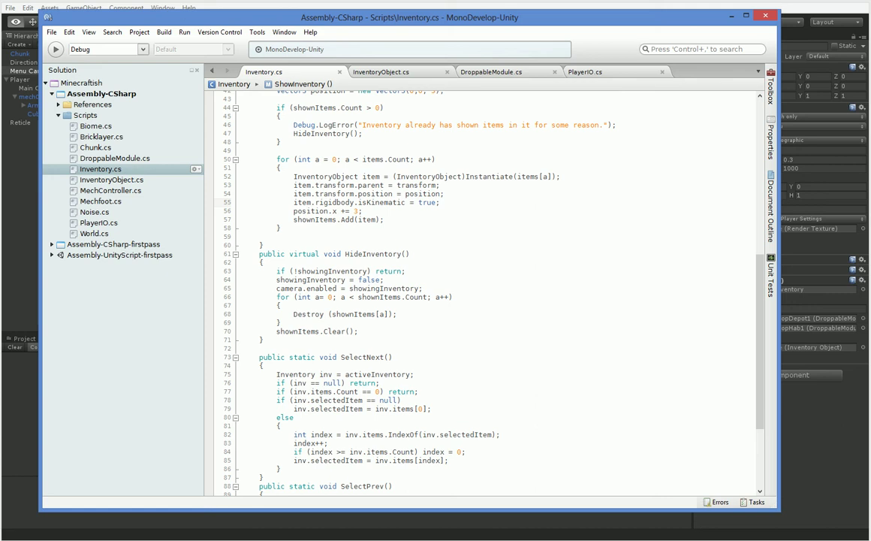
scroll(488, 293, up, 4)
Step: Play-test in Unity, toggling the inventory off and on with I, then stop the game
key(alt+Tab)
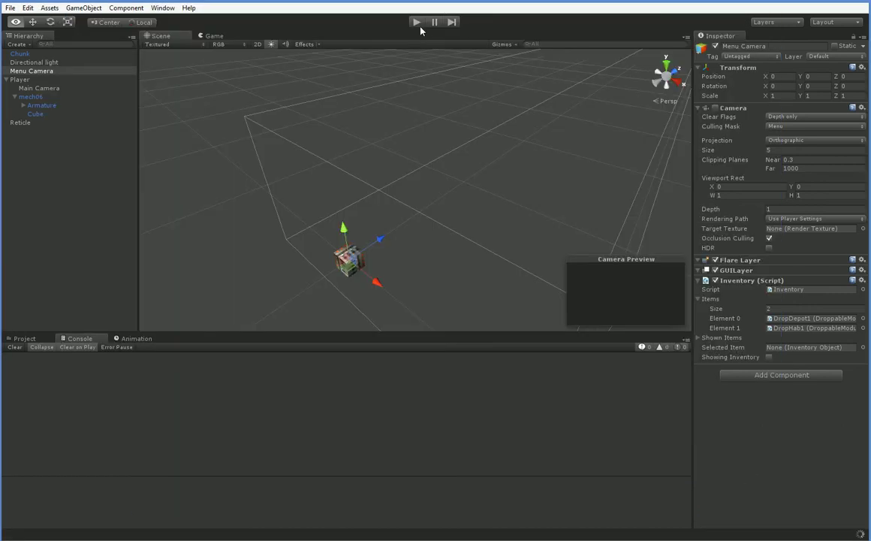
click(417, 23)
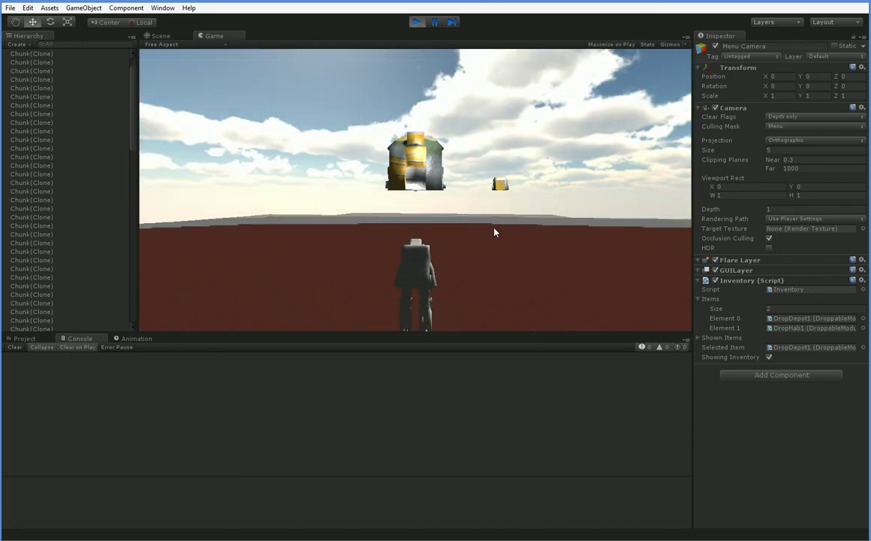
key(i)
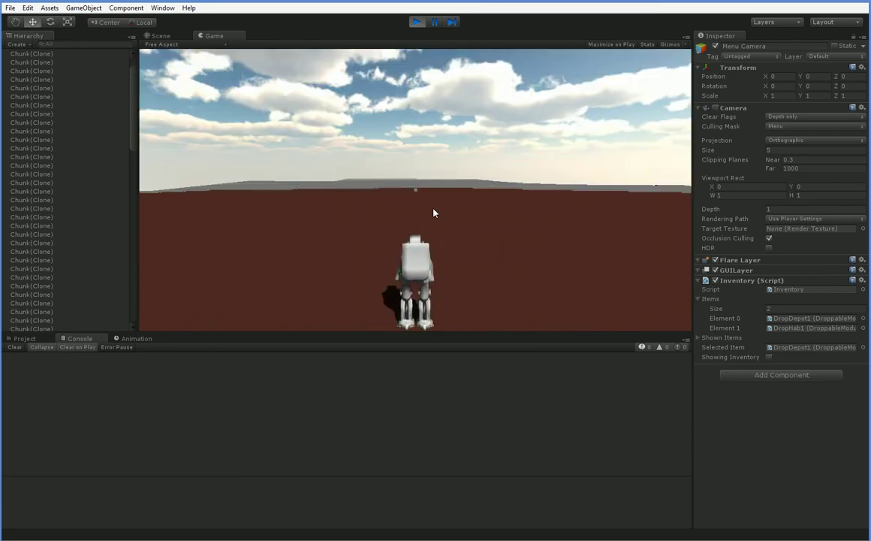
key(i)
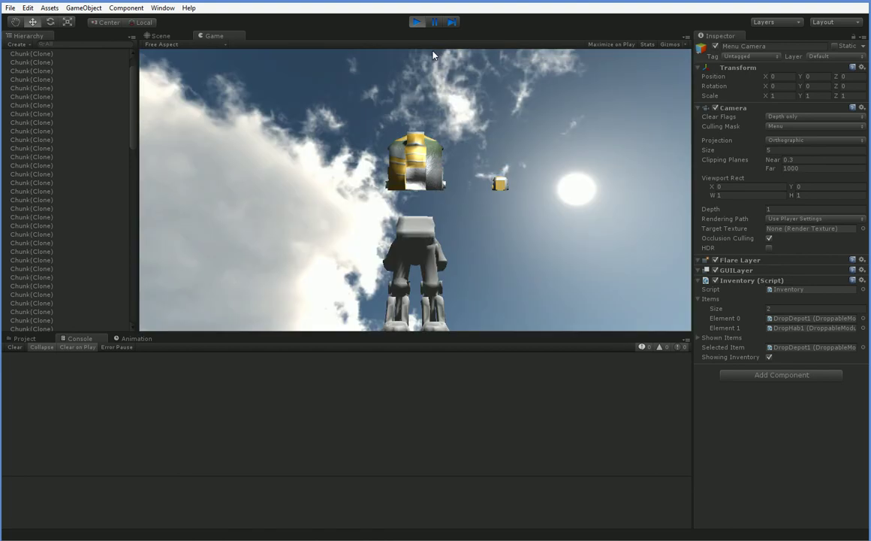
click(417, 22)
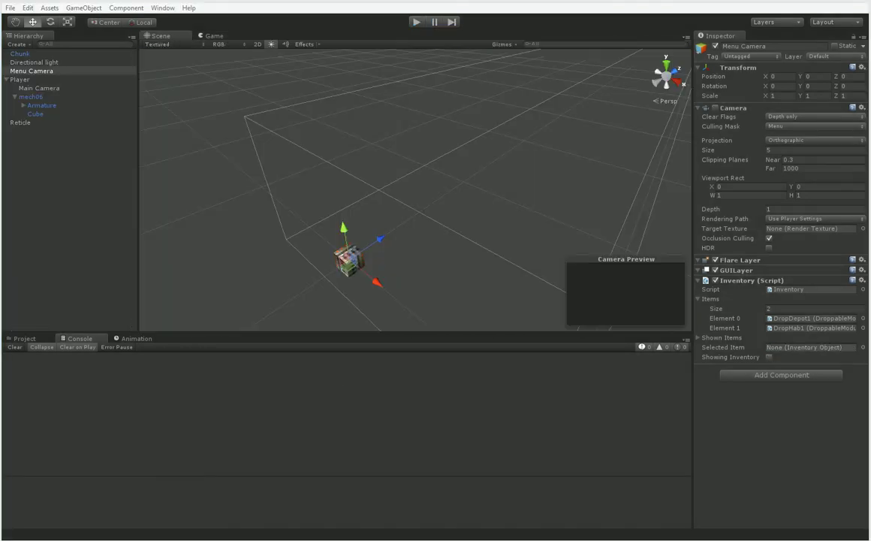
Step: In PlayerIO.cs, make blank lines at the top of Update
key(alt+Tab)
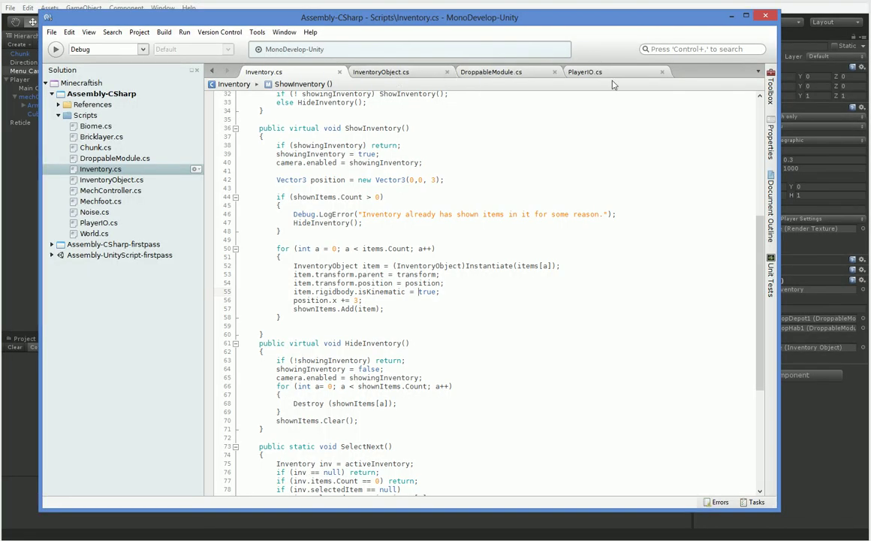
click(584, 71)
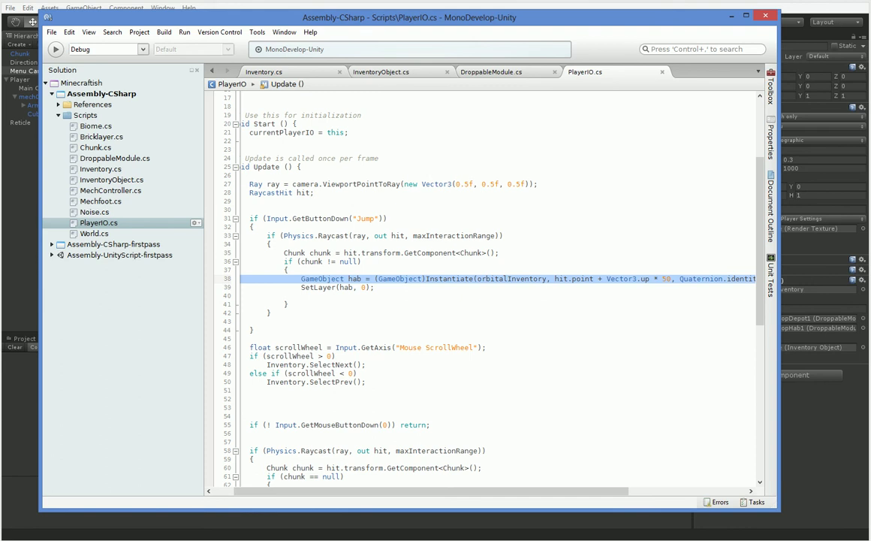
key(Home)
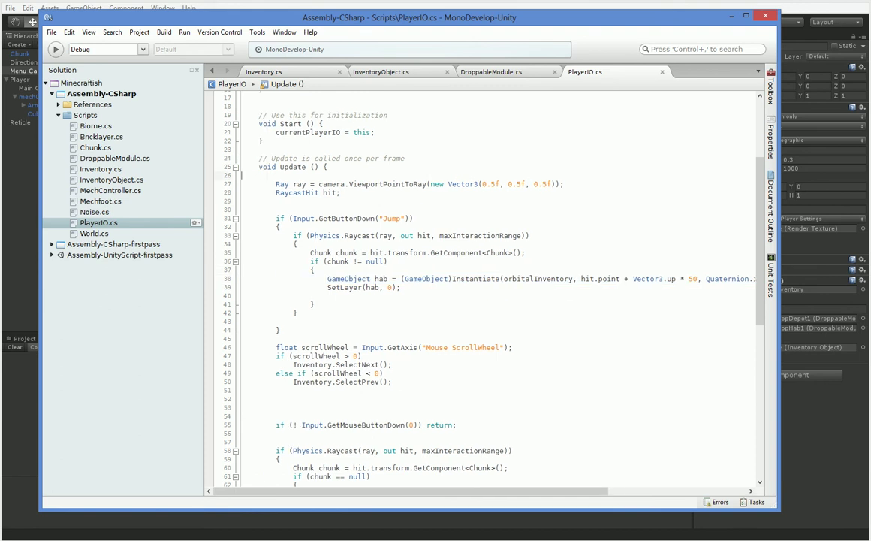
key(Return)
key(Return)
key(Up)
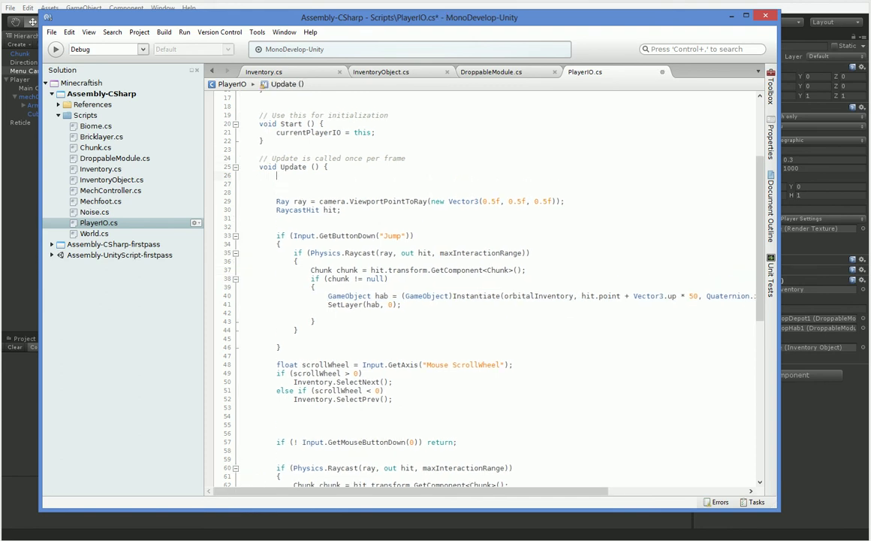
Step: Write the check that returns when Inventory.activeInventory is non-null and showingInventory
text(if (Inventory.activeInventory)
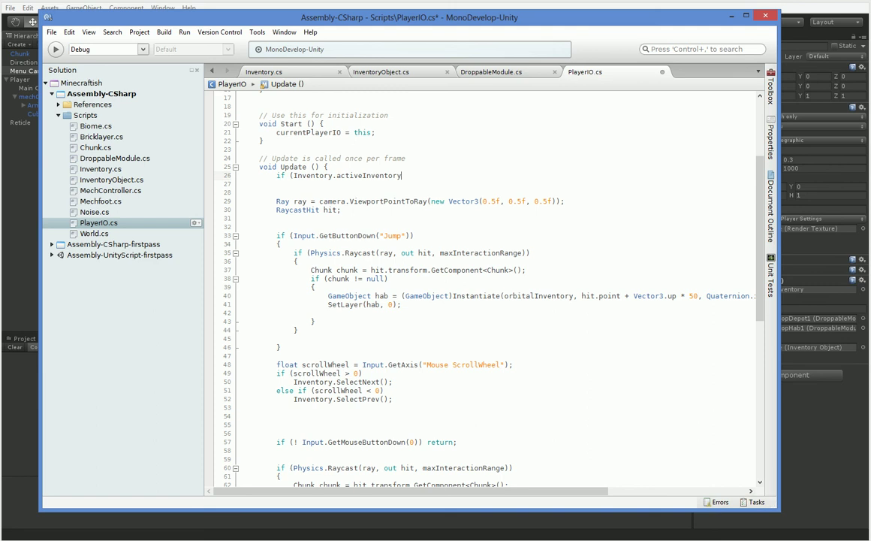
text( ()
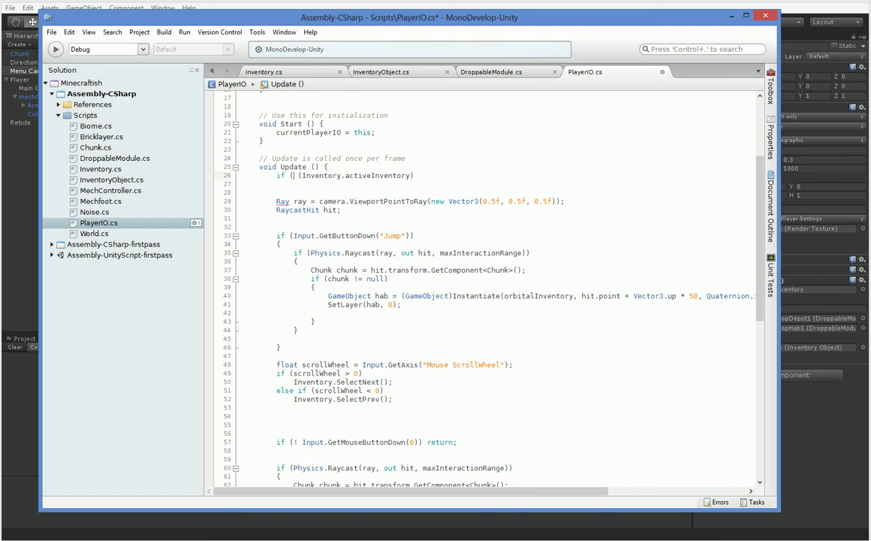
text(!= nul)
text( nv.a)
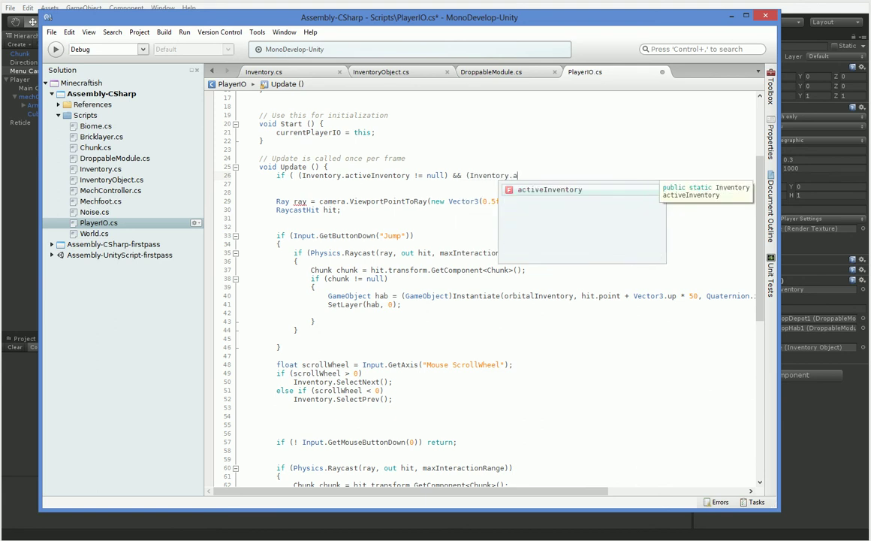
text(.sh)
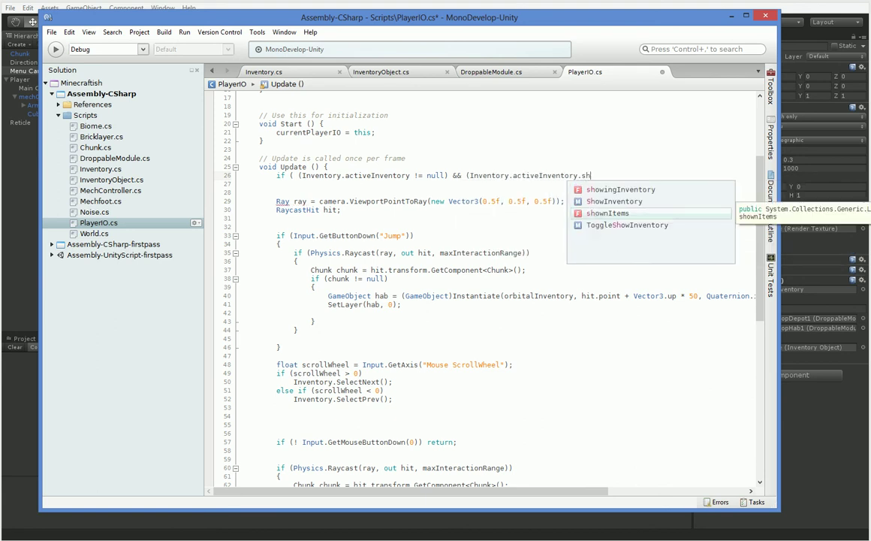
key(Up)
key(Down)
key(Down)
key(Up)
key(Up)
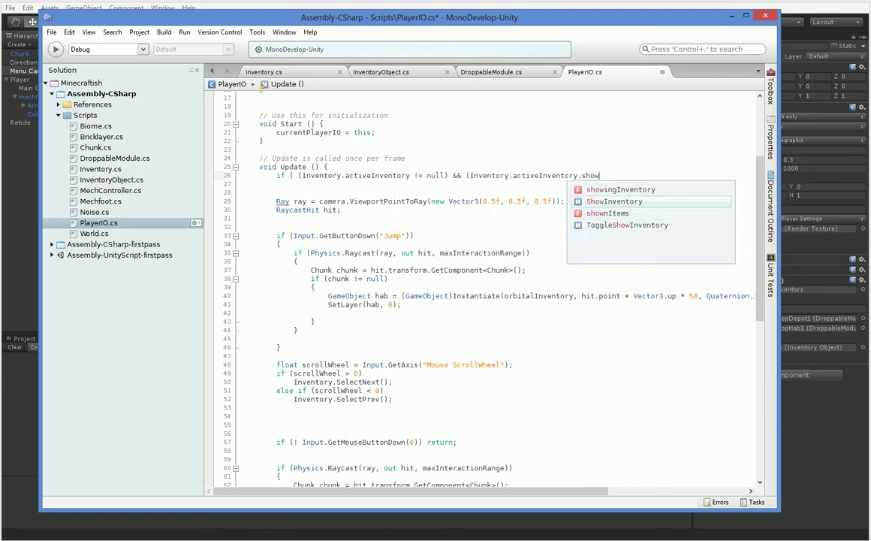
key(Up)
key(Return)
text() ))
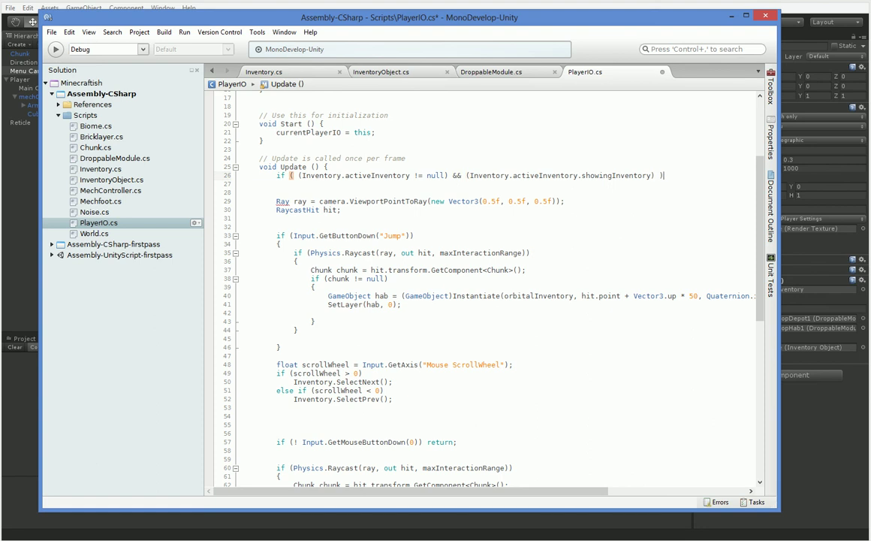
key(Return)
text(return;)
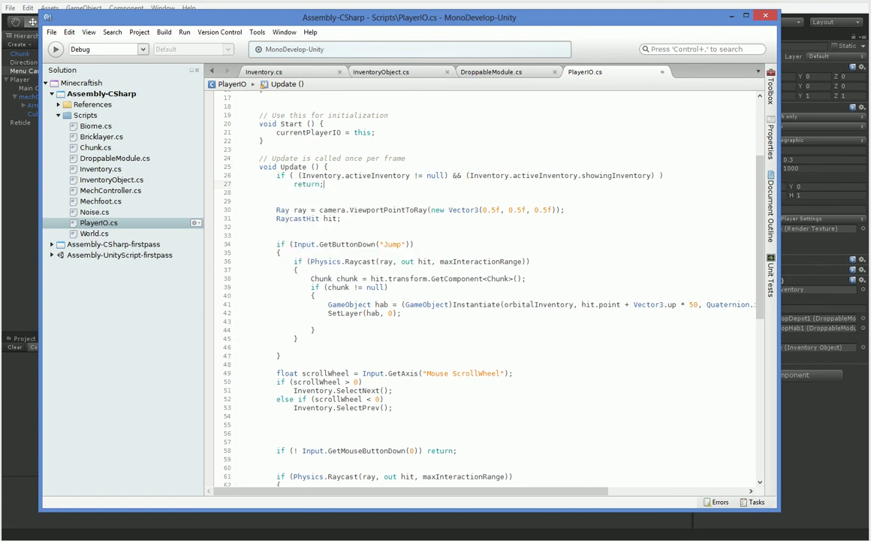
Step: Play-test the game in Unity with the inventory showing, then stop it
click(804, 443)
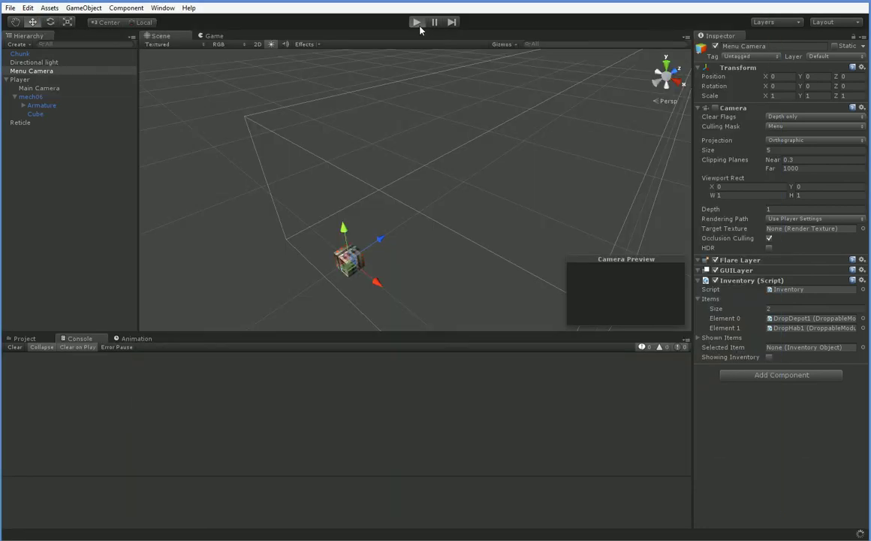
click(418, 23)
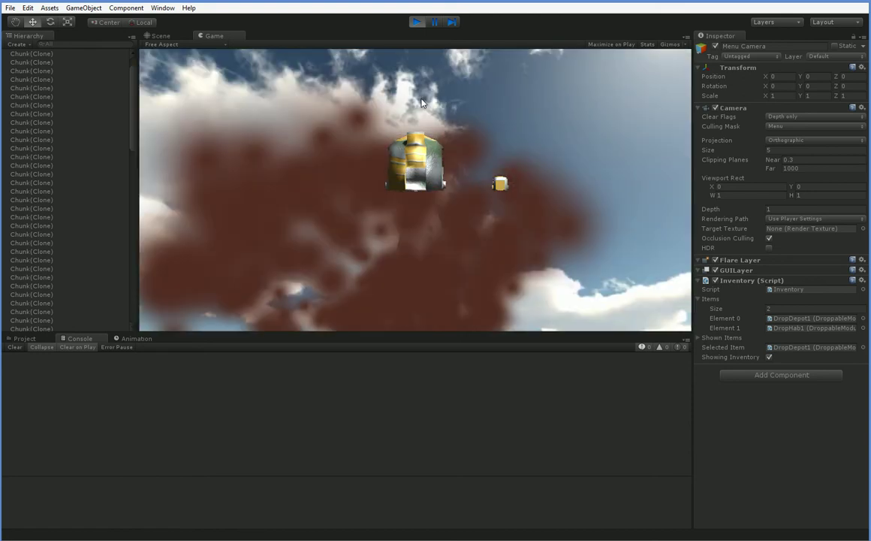
click(417, 22)
Step: Select the inventory check and its return line in PlayerIO's Update
key(alt+Tab)
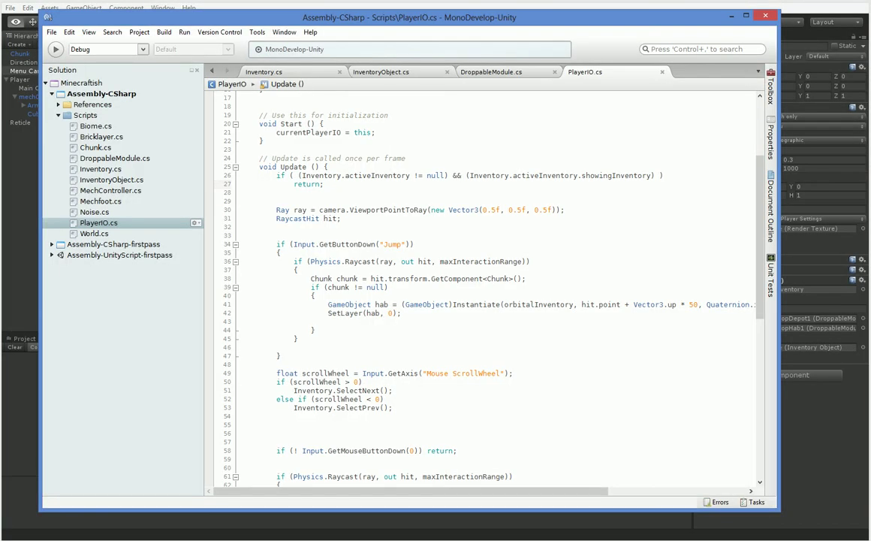
scroll(481, 285, down, 4)
scroll(481, 285, down, 2)
scroll(481, 285, down, 1)
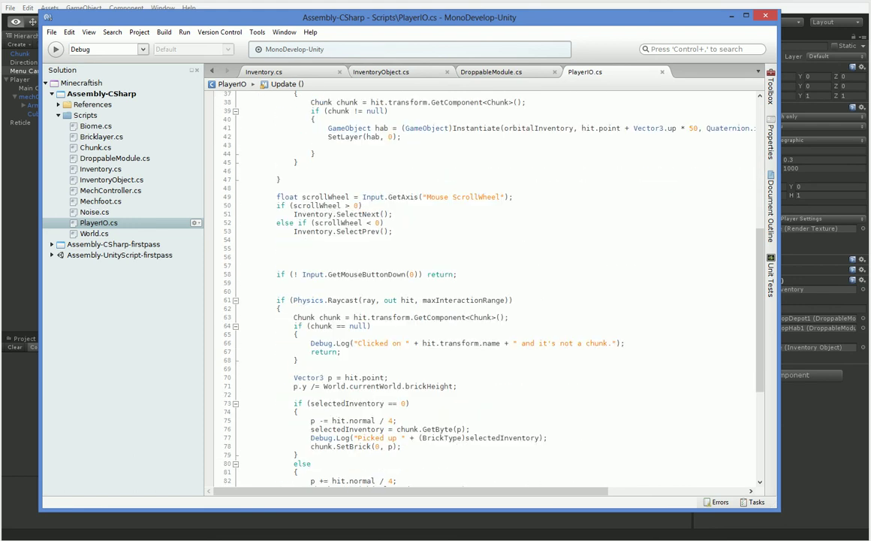
scroll(481, 285, down, 1)
scroll(481, 285, down, 5)
scroll(480, 286, down, 2)
scroll(480, 285, up, 9)
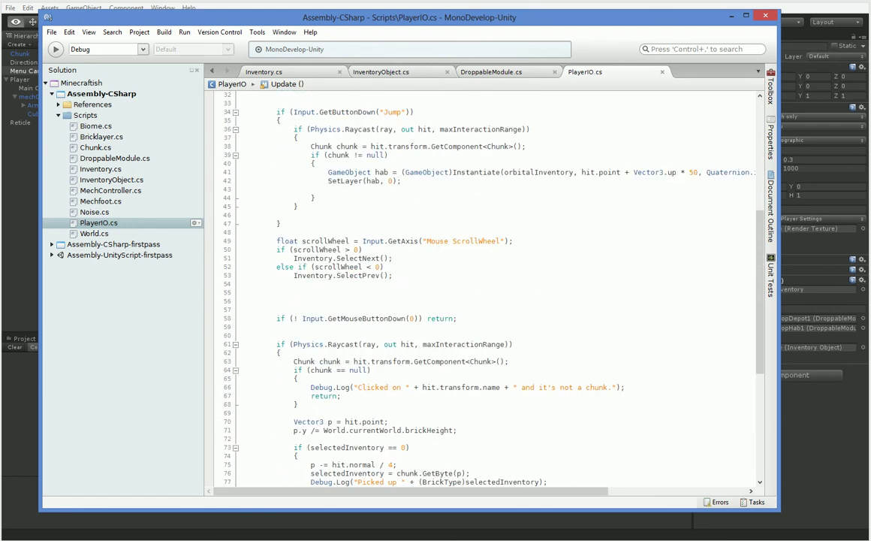
scroll(481, 286, up, 5)
scroll(481, 286, up, 2)
scroll(480, 285, up, 2)
click(264, 229)
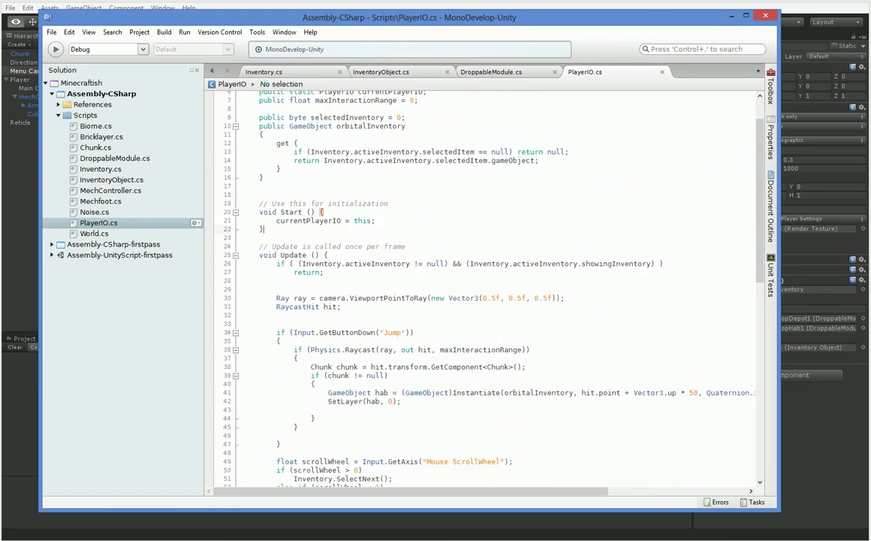
click(518, 255)
drag(277, 263, 276, 281)
key(ctrl+c)
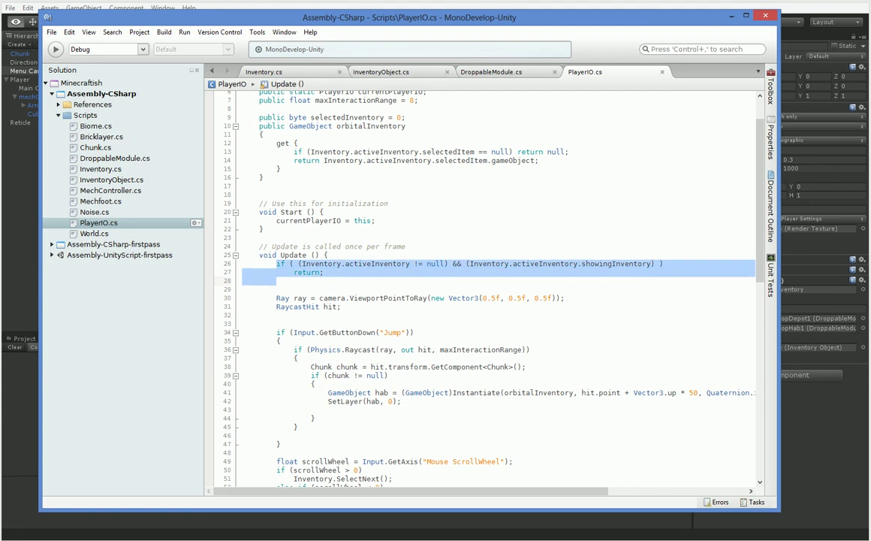
Step: In Unity, select the Player and open its MechController script
click(13, 389)
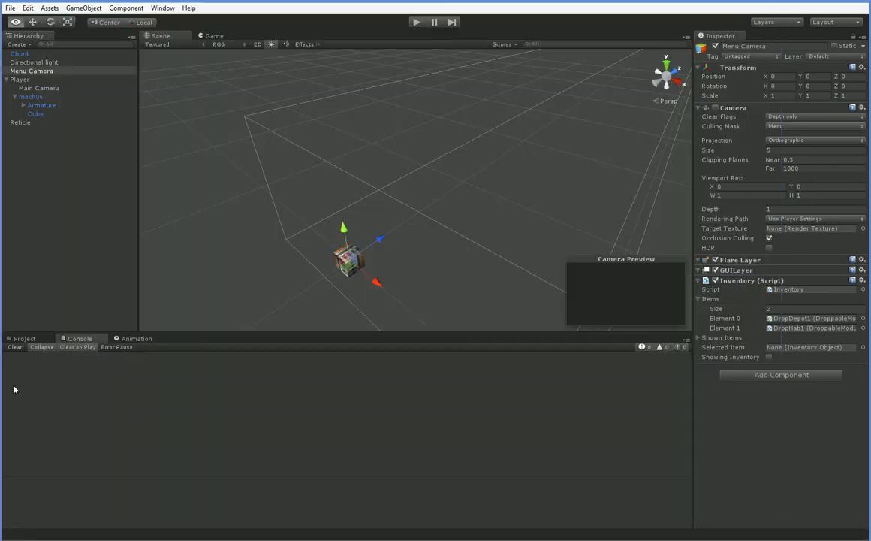
click(40, 88)
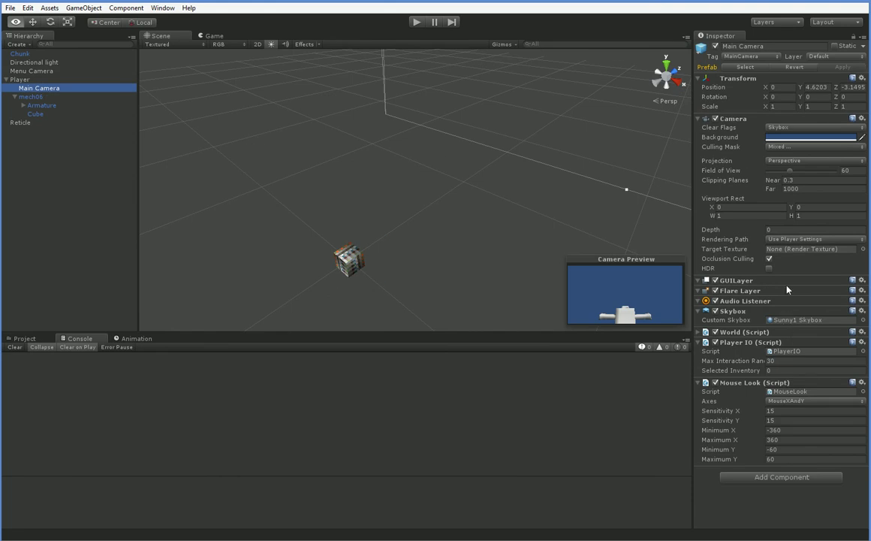
click(69, 79)
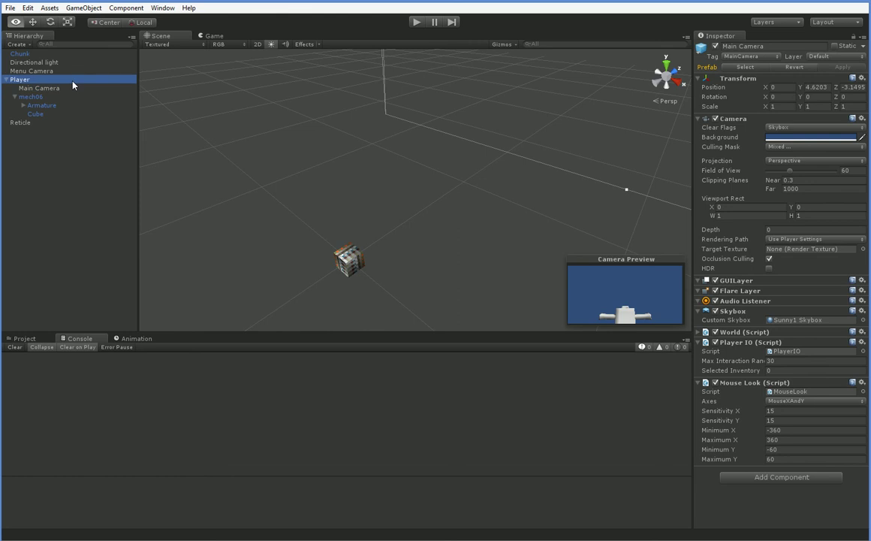
double_click(792, 303)
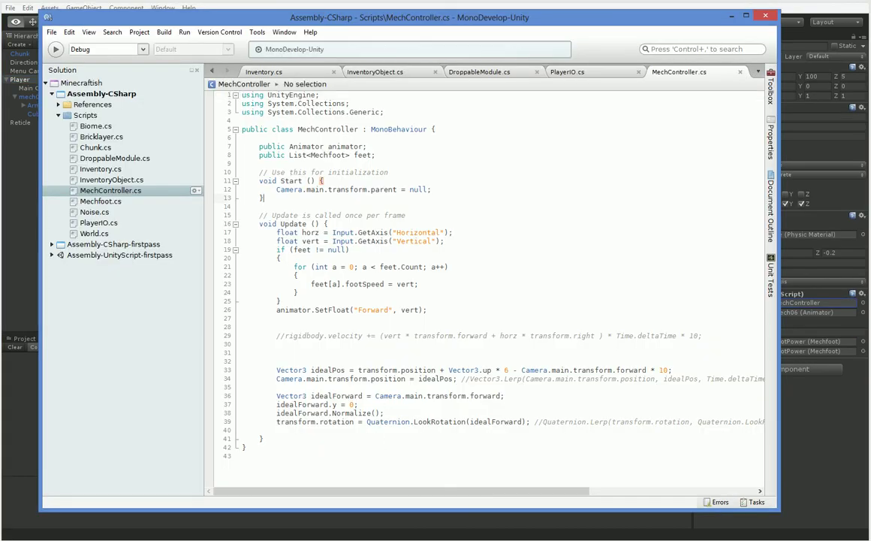
Step: Paste the inventory check at the top of MechController's Update and save the file
key(Return)
key(Return)
key(Up)
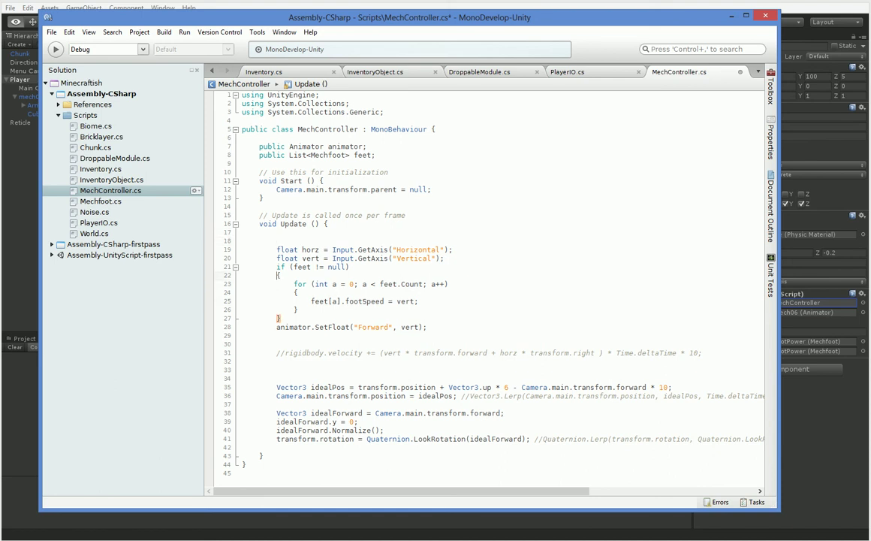
key(ctrl+v)
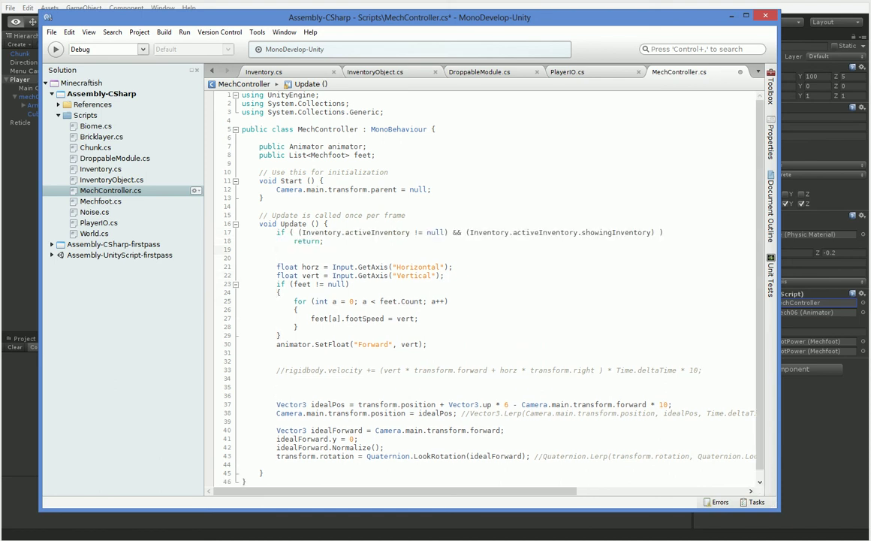
key(ctrl+s)
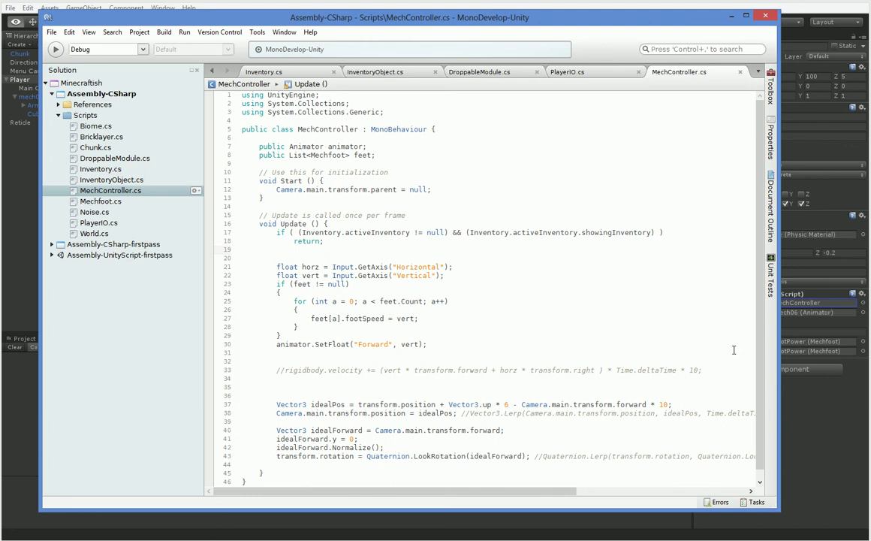
click(806, 431)
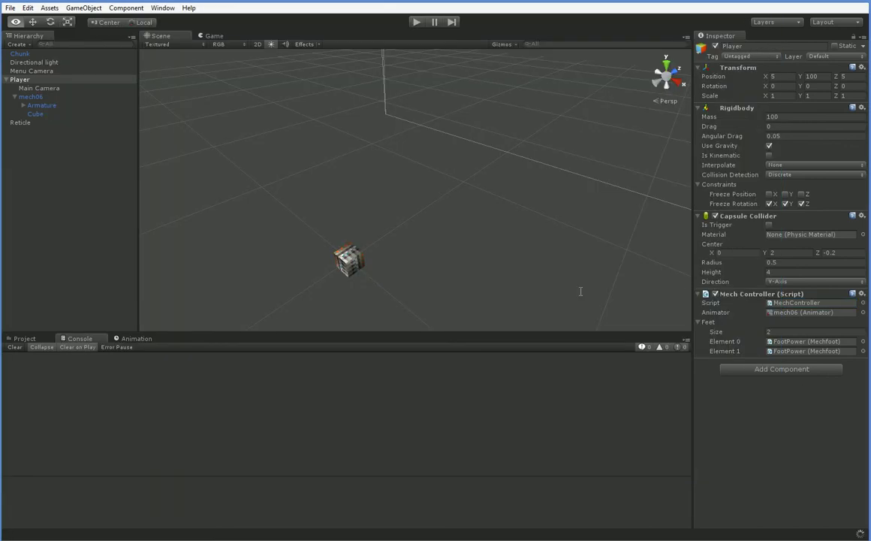
Step: Play-test the mech walking on the terrain, then stop and return to MechController.cs
click(416, 22)
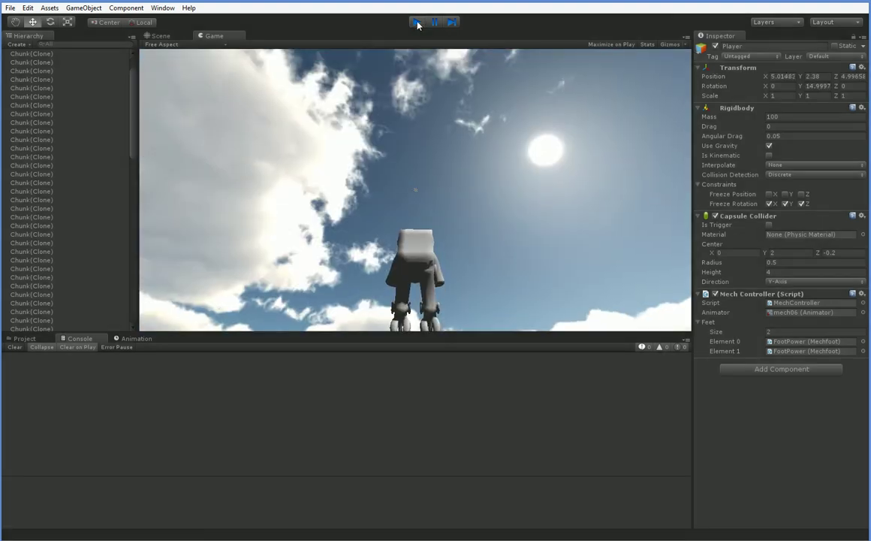
click(416, 22)
key(alt+Tab)
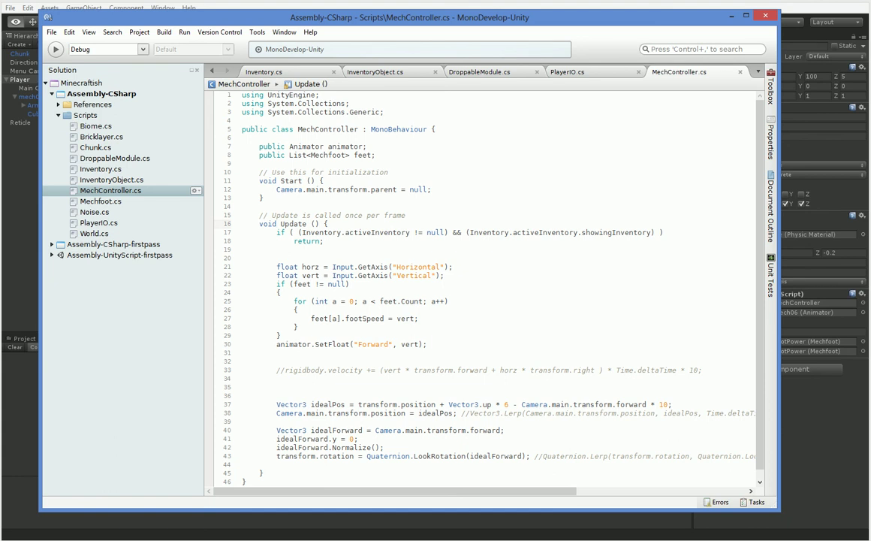
Step: Close Update with a brace and add an empty FocusUpdate() method after it
key(End)
key(Return)
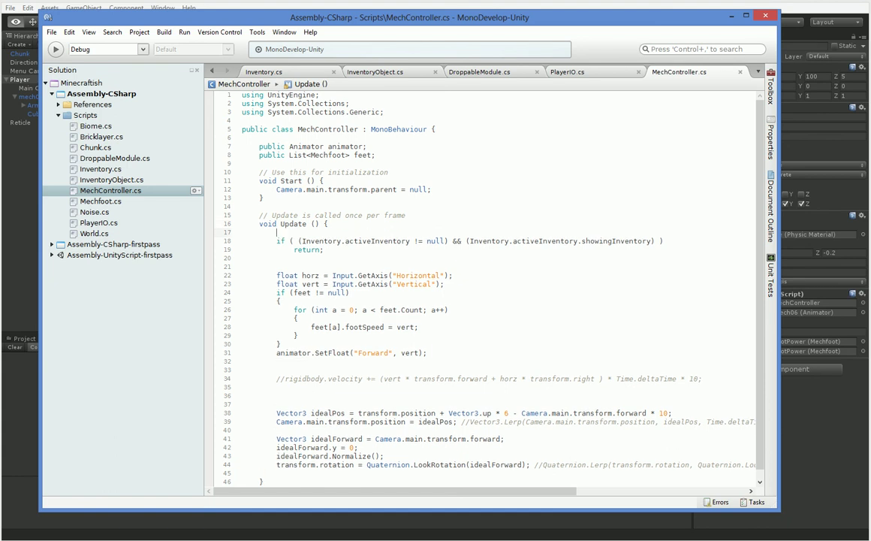
text(})
key(Return)
key(Return)
text(void )
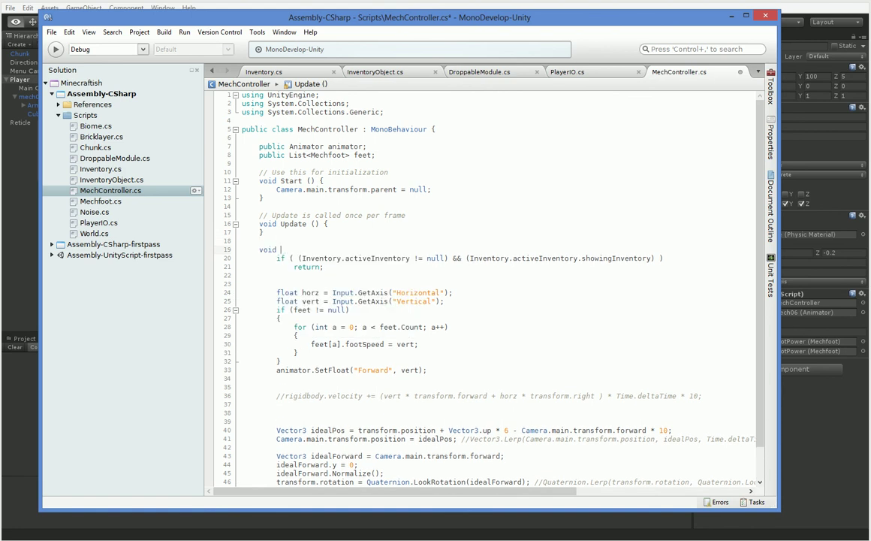
text(OptionalUpa)
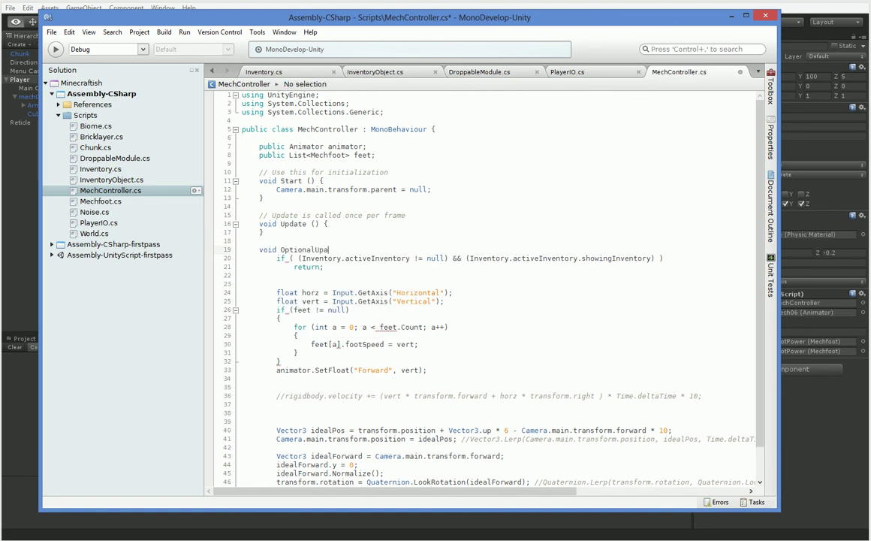
key(ctrl+BackSpace)
text(FocusU)
text(pdate())
key(Return)
text({)
key(Return)
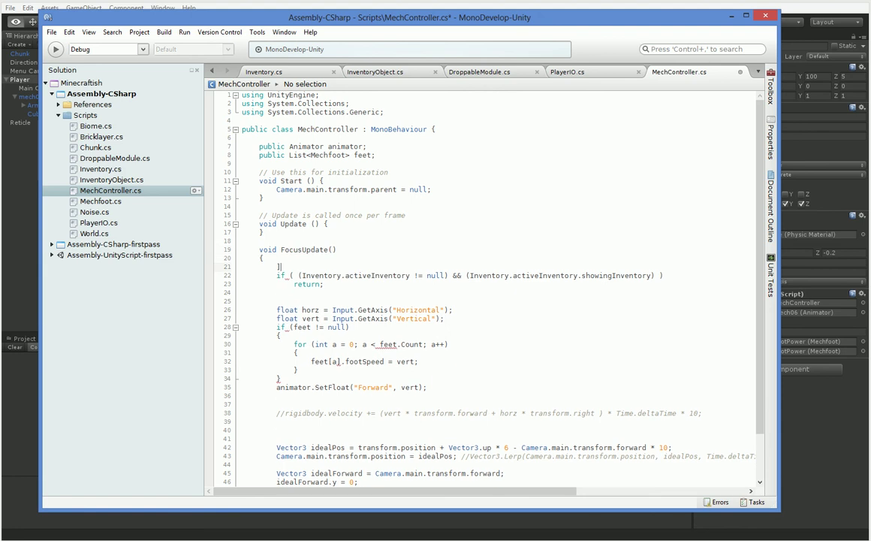
text(})
key(Return)
key(Return)
Step: Give the old update body the header void ManditoryUpdate() {
text(voi)
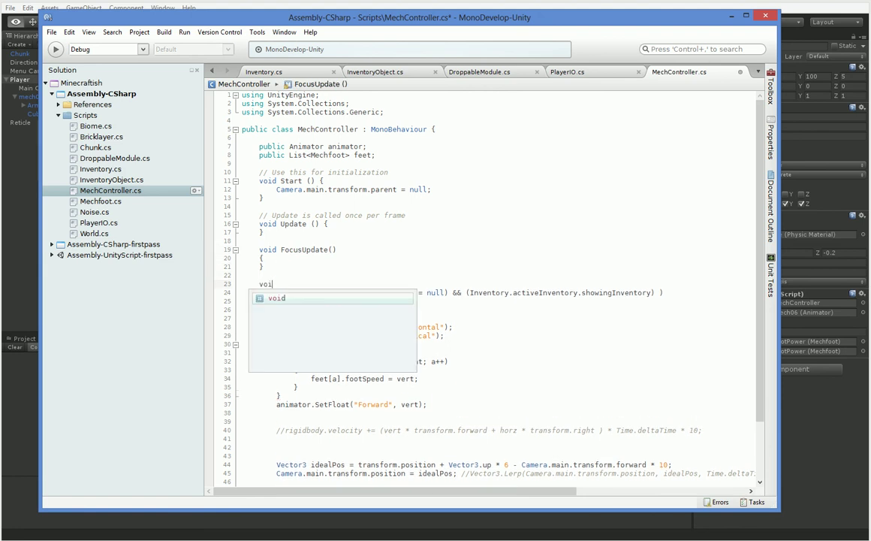
text(d Man)
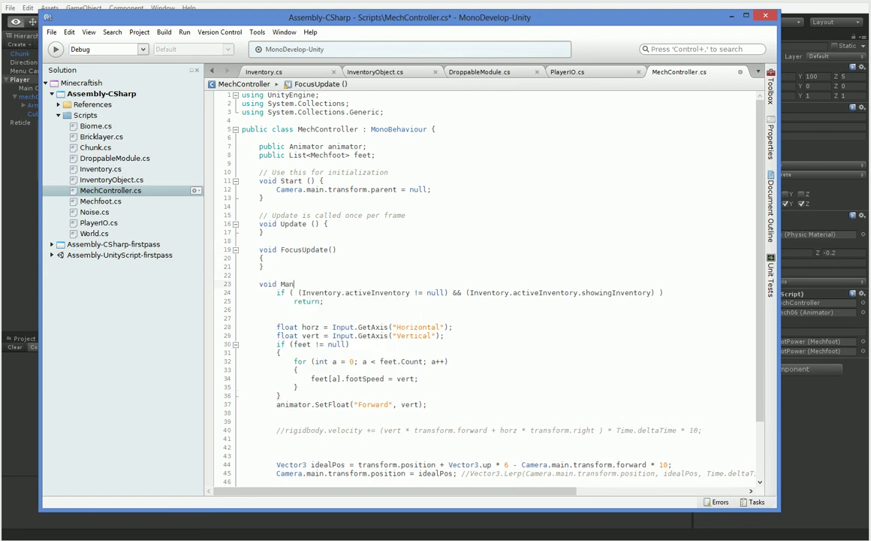
text(ditoryU)
text(d)
key(BackSpace)
text(pd)
text(ate() {)
Step: Add a FocusUpdate summary: runs only when the mech is actively under control (no inventory, menu)
key(Return)
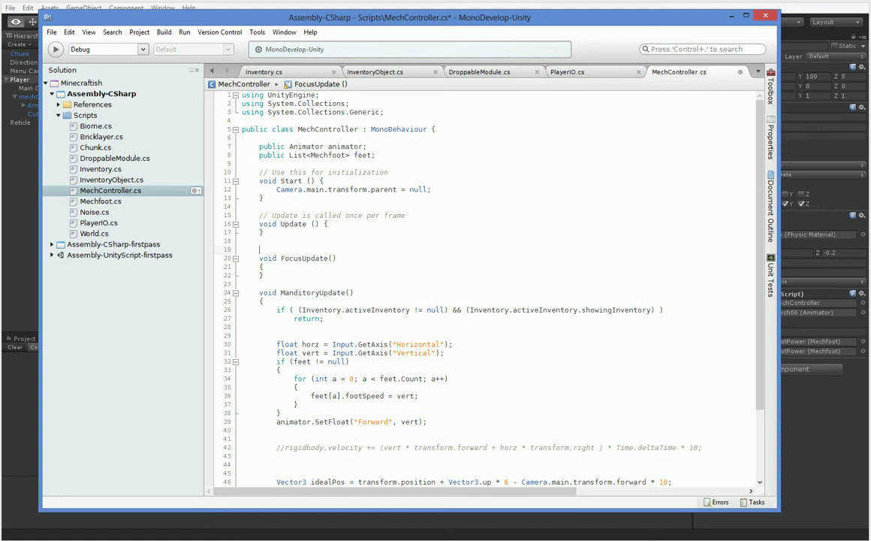
key(Up)
key(Return)
text(/// <summary>)
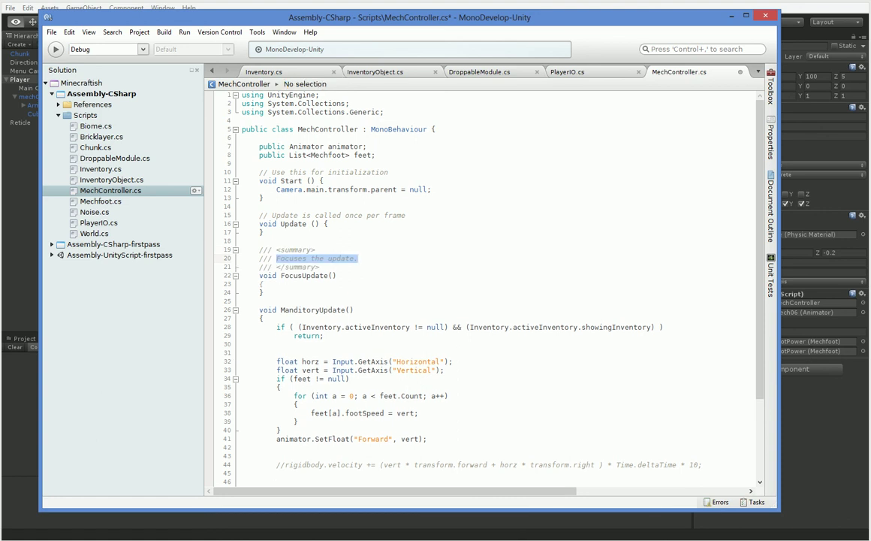
key(BackSpace)
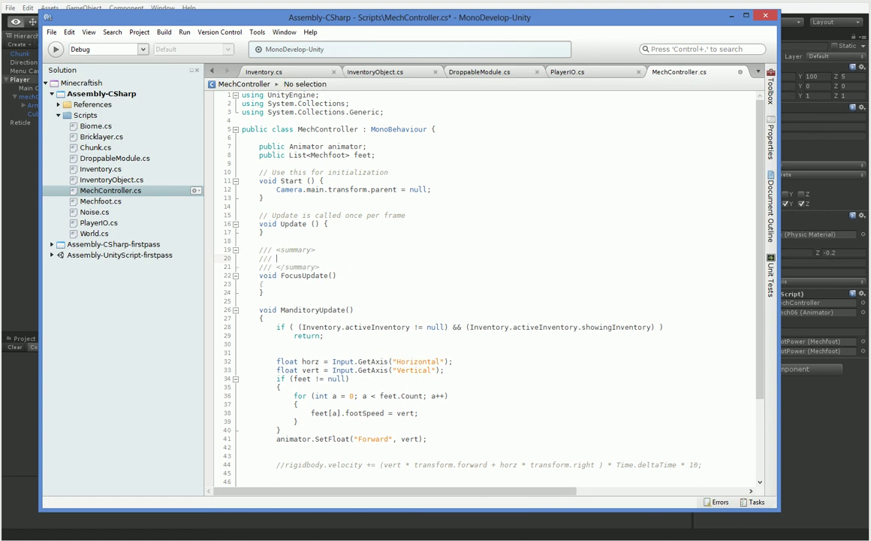
text(Th)
text(is stuff only ex)
text(ecutes if the mech)
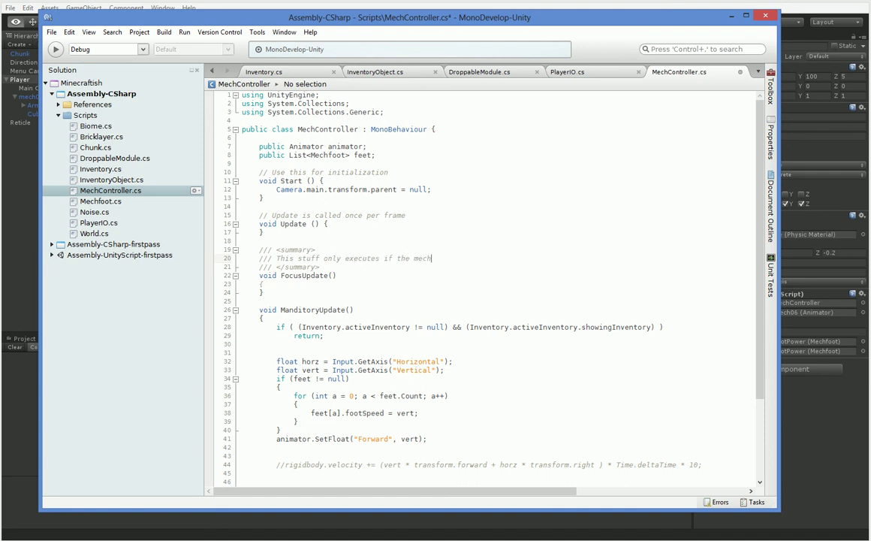
text( is )
text(active)
text(!)
key(BackSpace)
text(ly under co)
text(ntrol (no inventory)
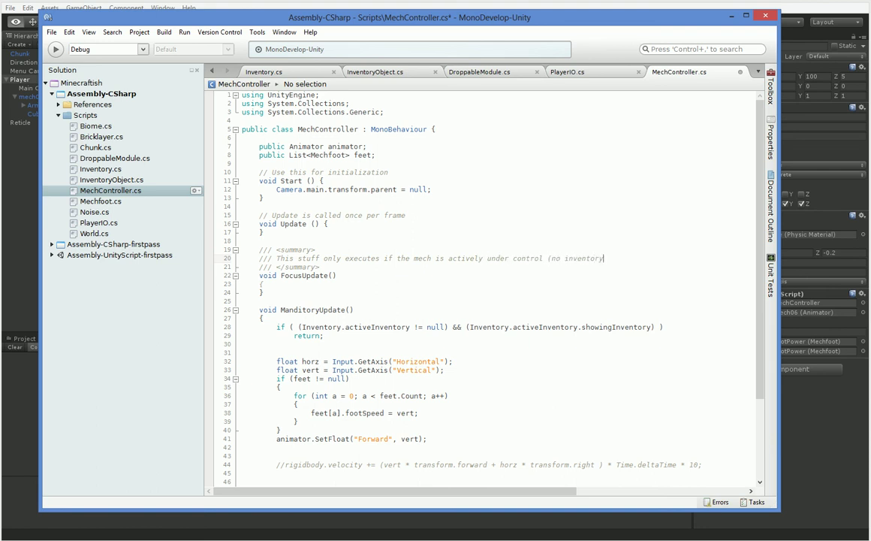
text( window, menu, )
text(etc).)
Step: Add a ManditoryUpdate summary saying 'This stuff always executes'
key(Down)
key(Down)
key(Down)
key(Down)
key(Return)
text(/// <summary>)
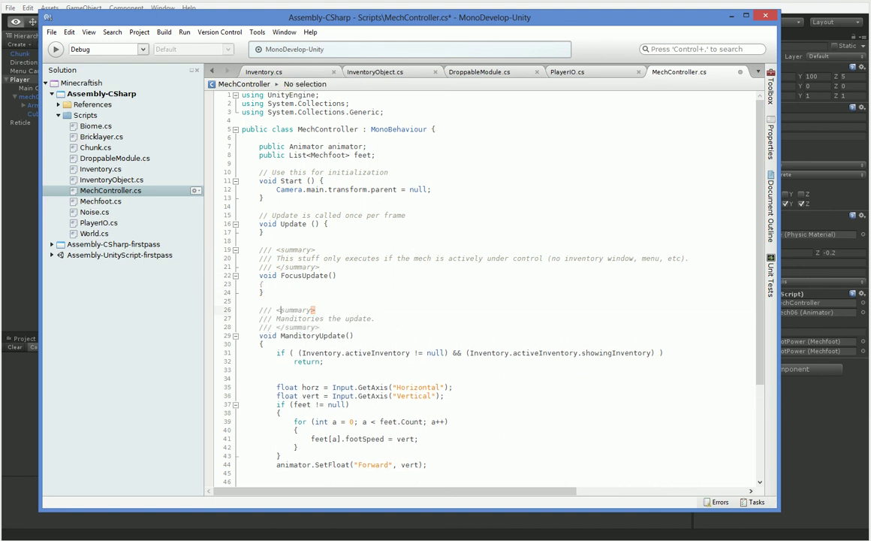
Step: Cut the inventory check lines out of ManditoryUpdate
key(Down)
key(shift+End)
key(Delete)
text(This stu)
text(ff always exe)
text(cutes)
key(Down)
key(Down)
key(Down)
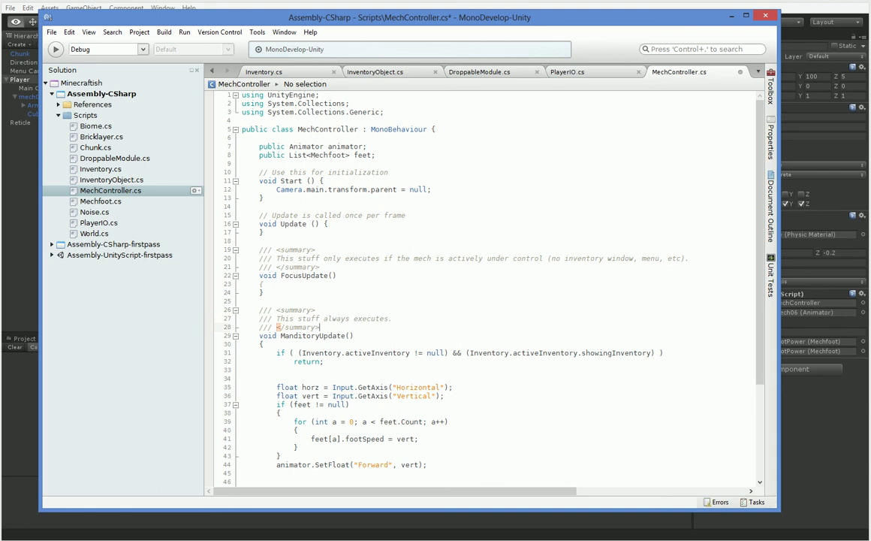
key(shift+Down)
key(shift+Down)
key(ctrl+x)
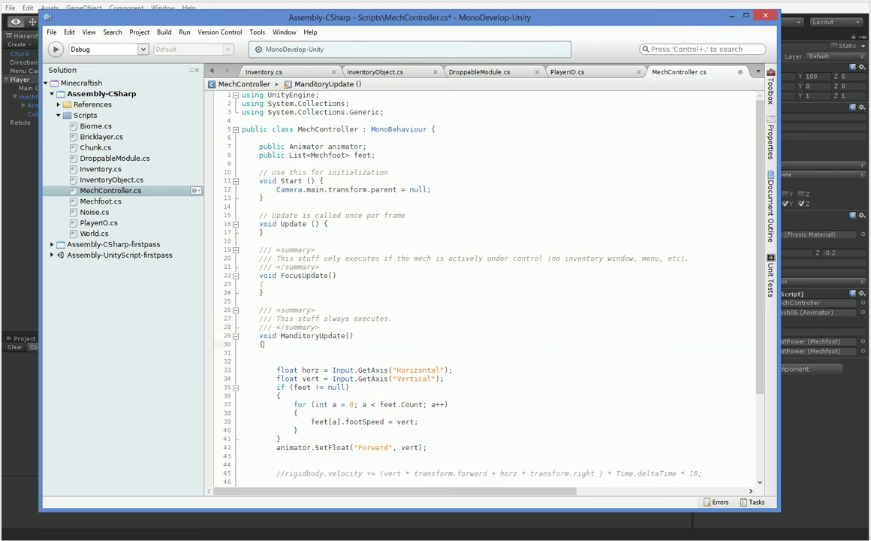
Step: Paste the inventory check into the FocusUpdate body
key(Up)
key(Up)
key(Up)
key(Up)
key(Up)
key(Up)
key(End)
key(ctrl+v)
key(Up)
key(Up)
key(Up)
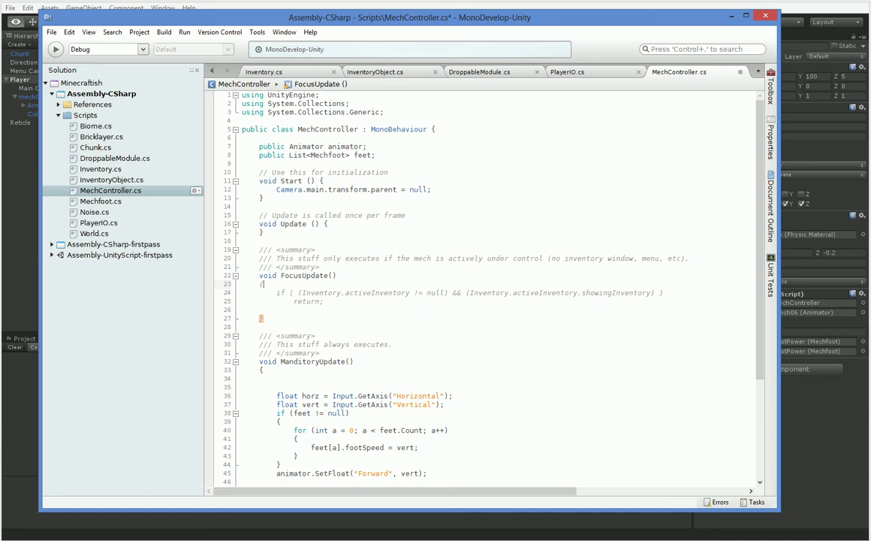
key(Down)
key(Down)
key(Down)
key(Up)
key(Up)
key(Up)
key(Down)
key(Down)
key(Down)
Step: Make Update call FocusUpdate(); then ManditoryUpdate();
key(Return)
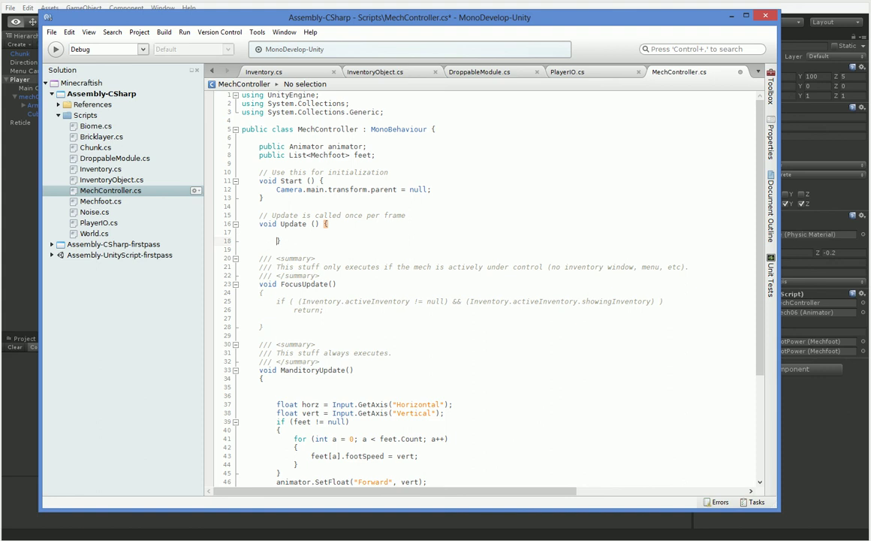
text(F)
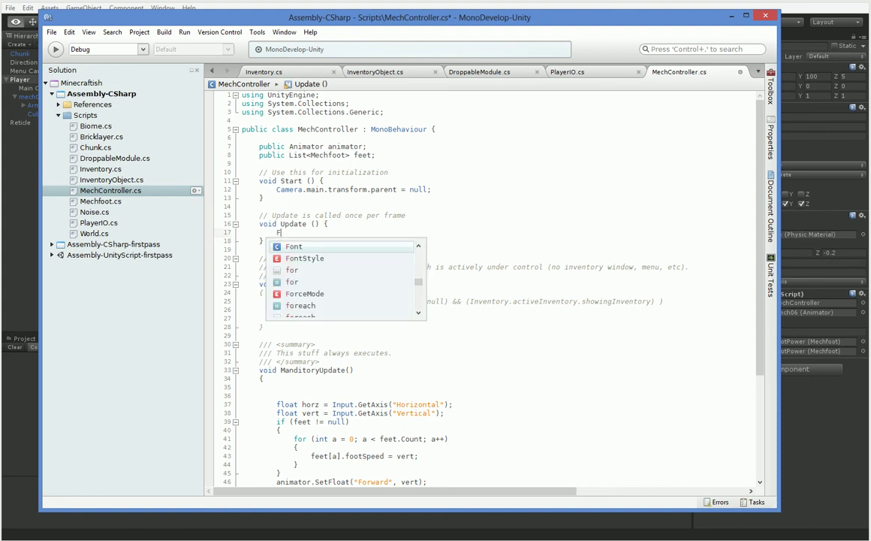
text(ocus)
key(Down)
key(Return)
text(();)
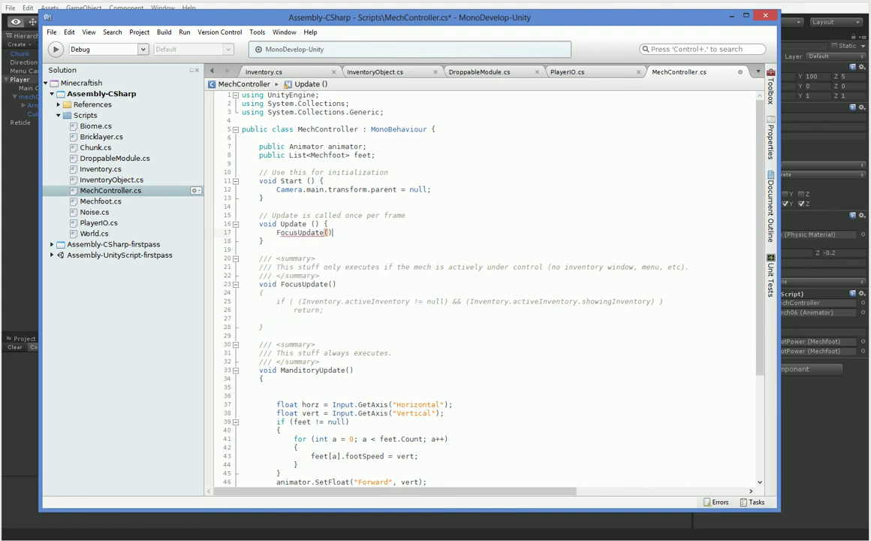
key(Return)
text(Mand)
key(Return)
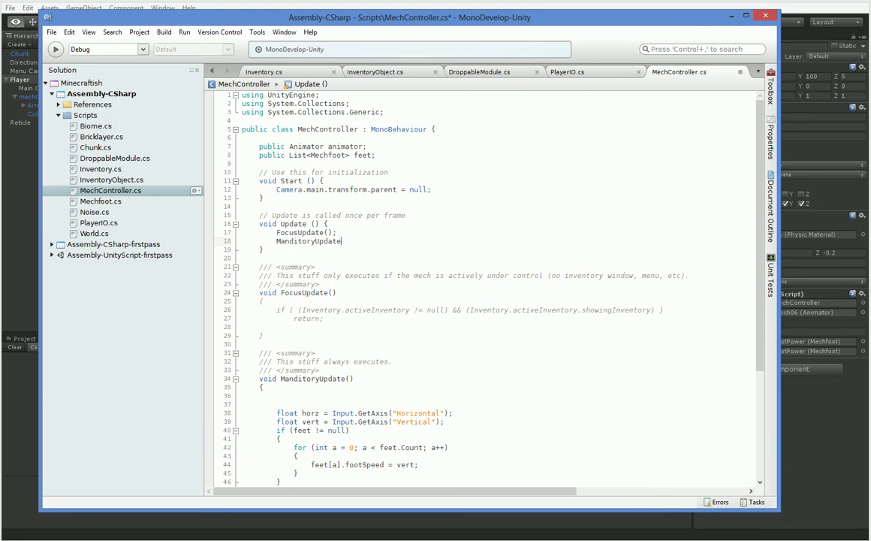
text(();)
key(Down)
key(Down)
key(Down)
key(Down)
key(Down)
key(Down)
key(Down)
key(Down)
key(Down)
key(Down)
key(Down)
key(Down)
Step: Move the movement-input and animator code from ManditoryUpdate into FocusUpdate
click(354, 275)
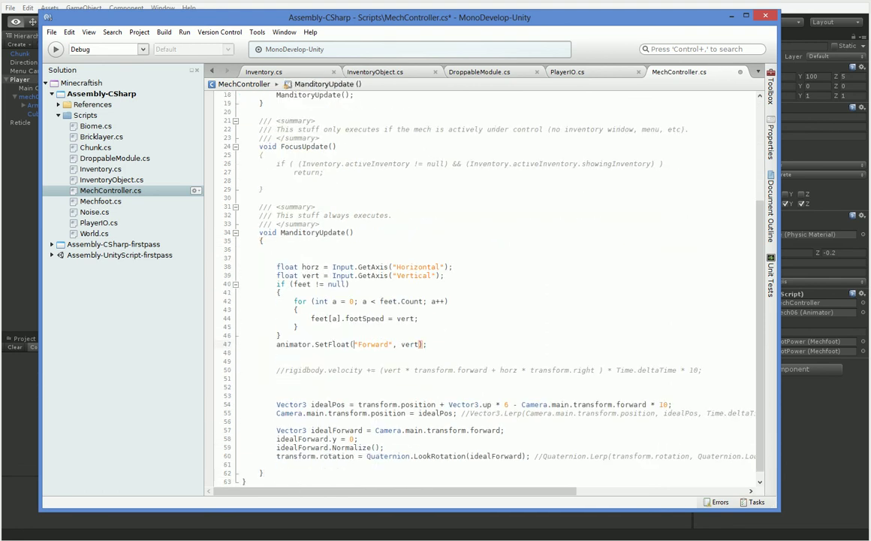
key(shift+Down)
key(shift+Down)
key(shift+Down)
key(shift+Down)
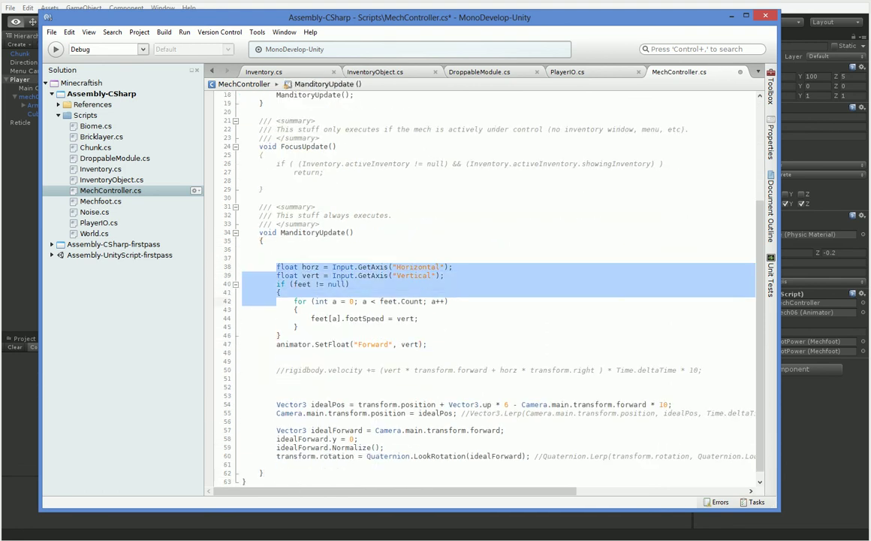
key(shift+Down)
key(shift+Down)
key(shift+Down)
key(shift+Down)
key(shift+Down)
key(shift+Down)
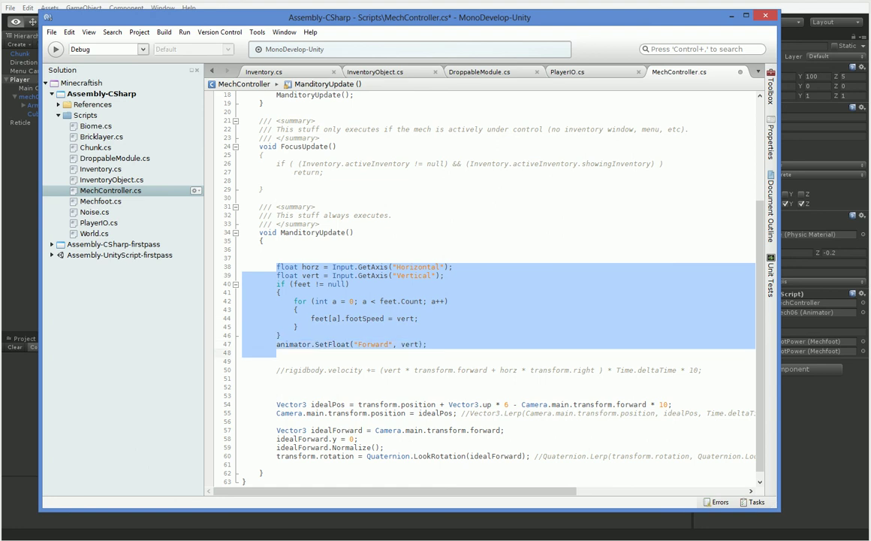
key(ctrl+x)
key(Up)
key(Up)
key(Up)
key(Up)
key(Up)
key(Up)
key(ctrl+v)
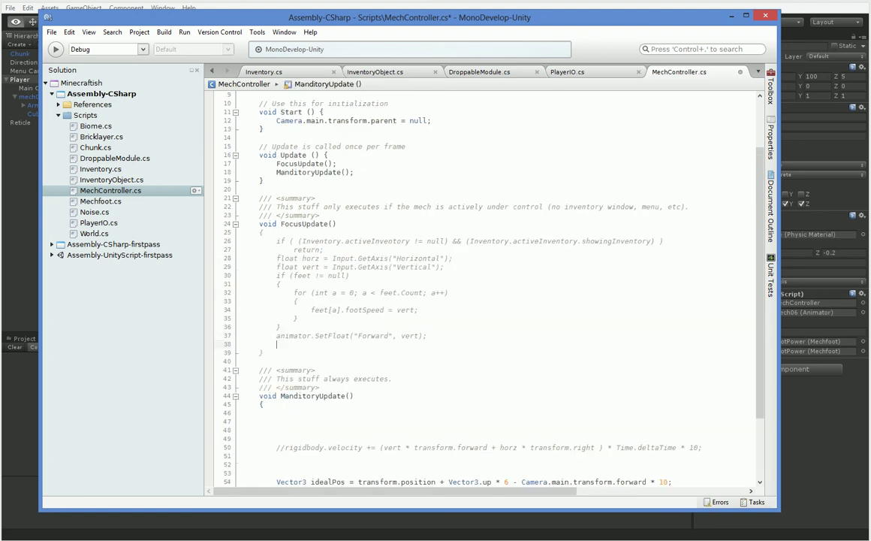
key(Up)
key(Up)
key(Up)
Step: Try editing lines around the FocusUpdate summary comment, then restore its original text
key(Up)
key(Up)
key(Up)
key(End)
key(Return)
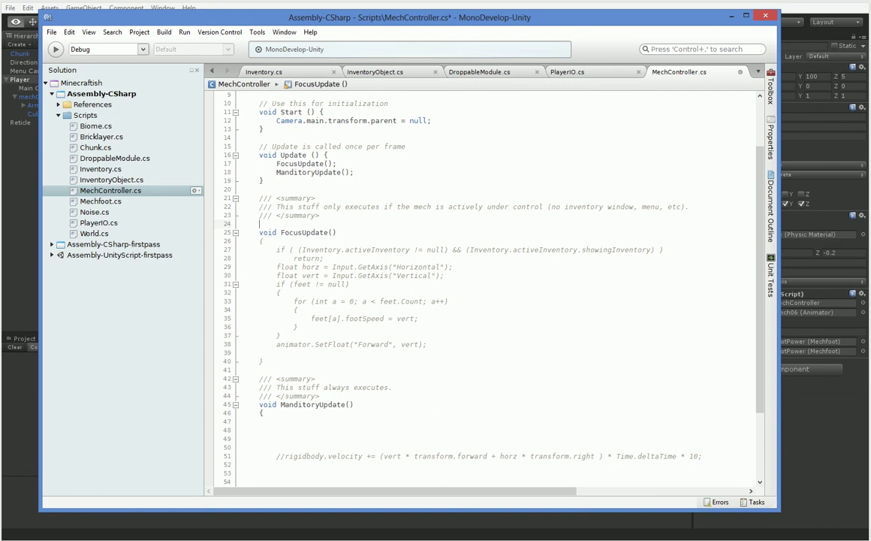
key(ctrl+z)
key(Up)
key(Up)
key(Home)
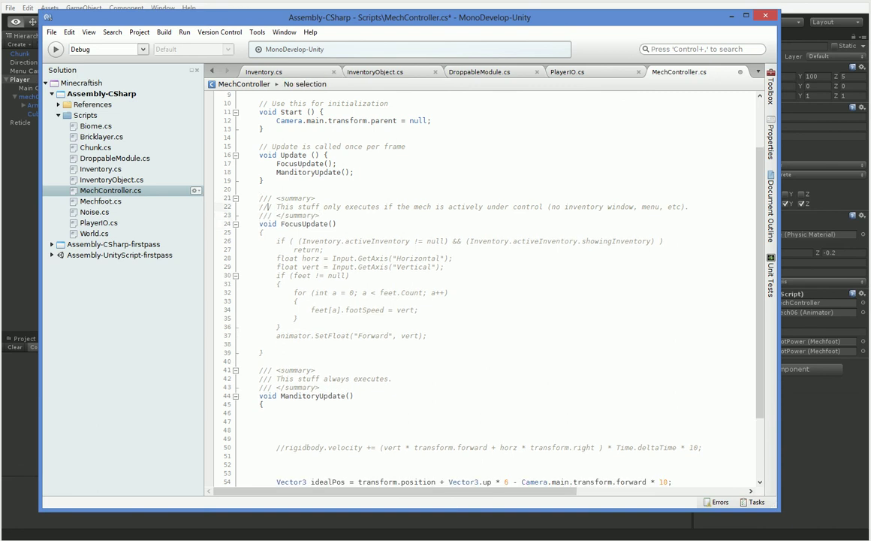
key(shift+Down)
key(Delete)
key(Up)
key(shift+Down)
key(shift+Down)
key(Delete)
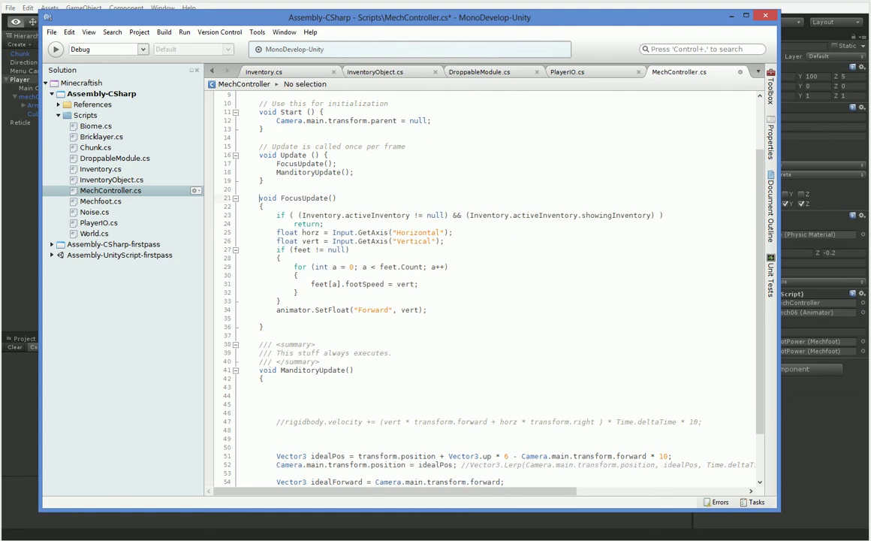
key(ctrl+z)
key(ctrl+z)
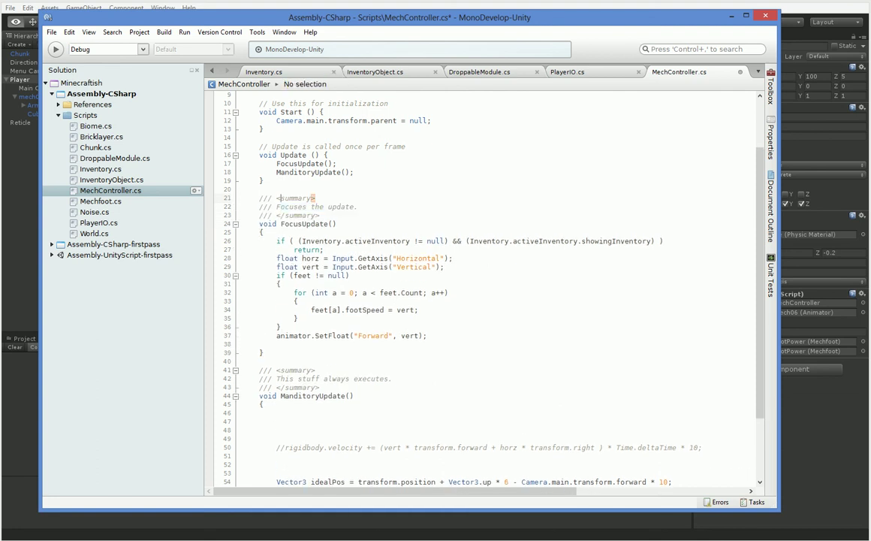
key(ctrl+z)
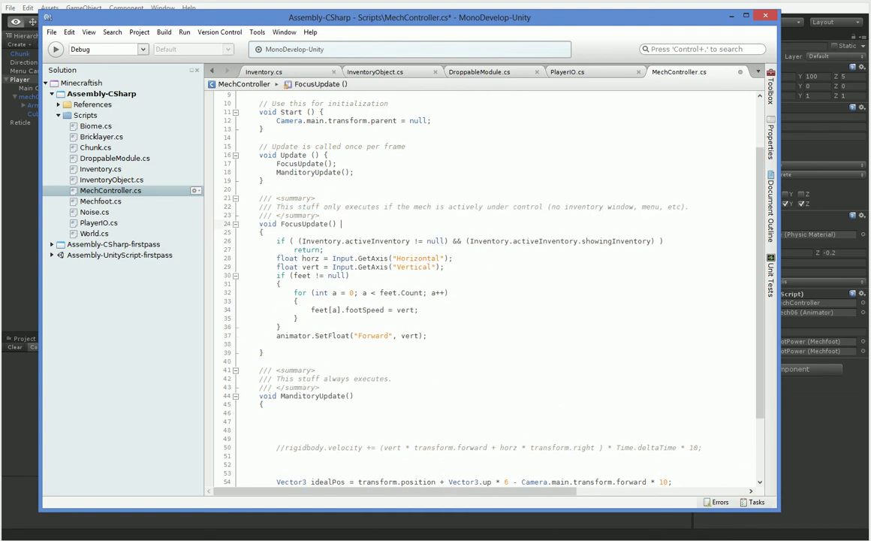
Step: Restore the idealForward lines, remove ManditoryUpdate's stray blank lines 51–52, and save
key(Down)
key(Down)
key(Down)
key(Down)
key(Down)
key(Down)
key(Down)
key(Down)
key(Down)
key(Down)
key(Down)
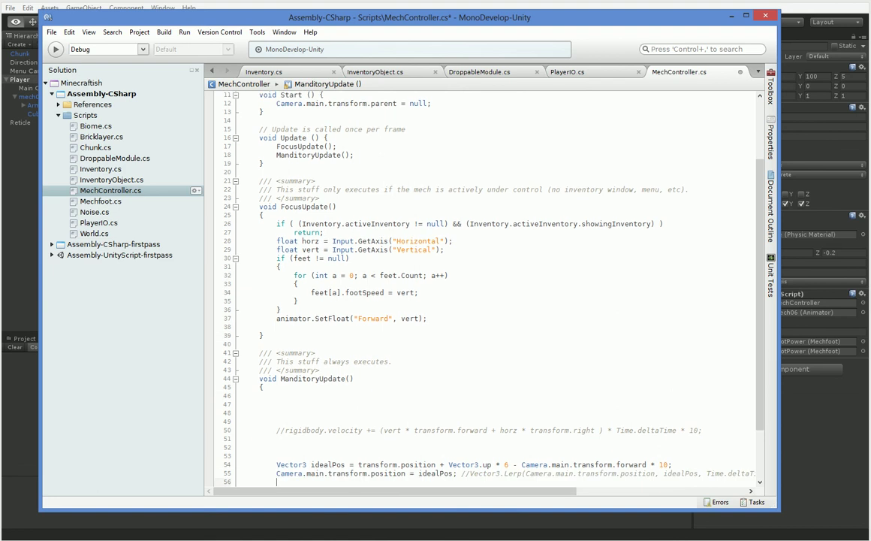
key(ctrl+v)
key(Up)
key(Up)
key(Up)
key(End)
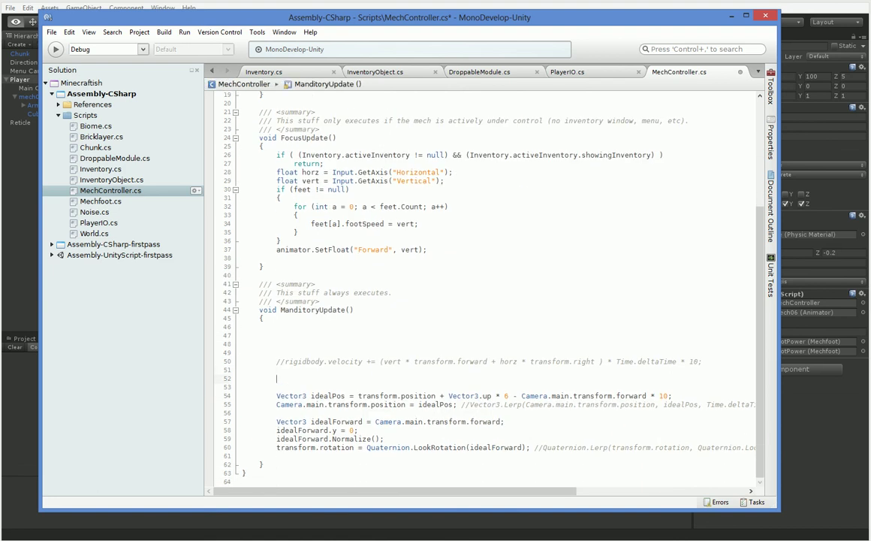
key(shift+Down)
key(shift+Down)
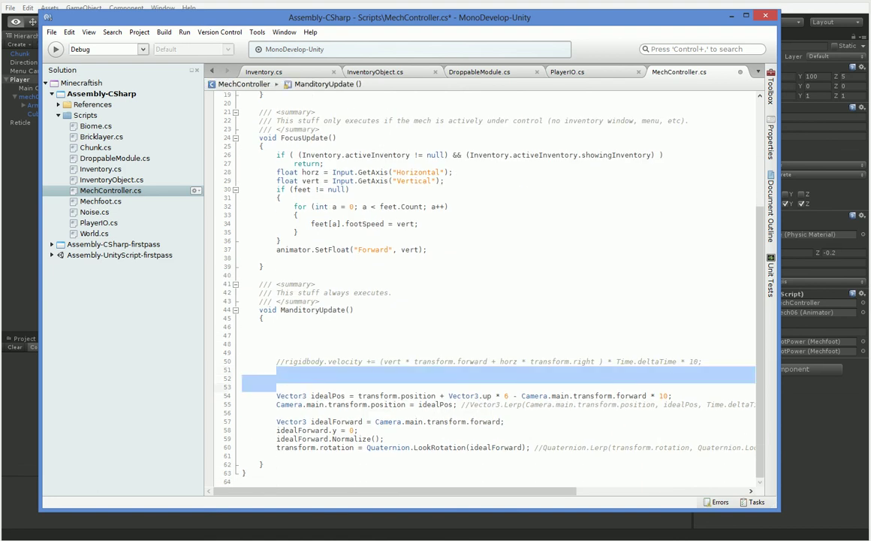
key(Escape)
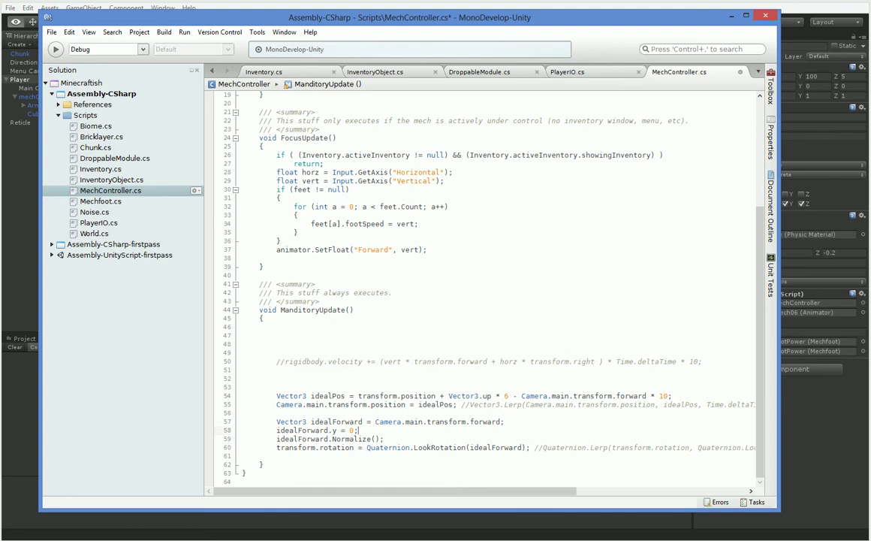
key(ctrl+s)
Step: Wrap FocusUpdate's inventory-check return in braces and add an empty line above it
scroll(323, 261, up, 3)
scroll(323, 260, up, 2)
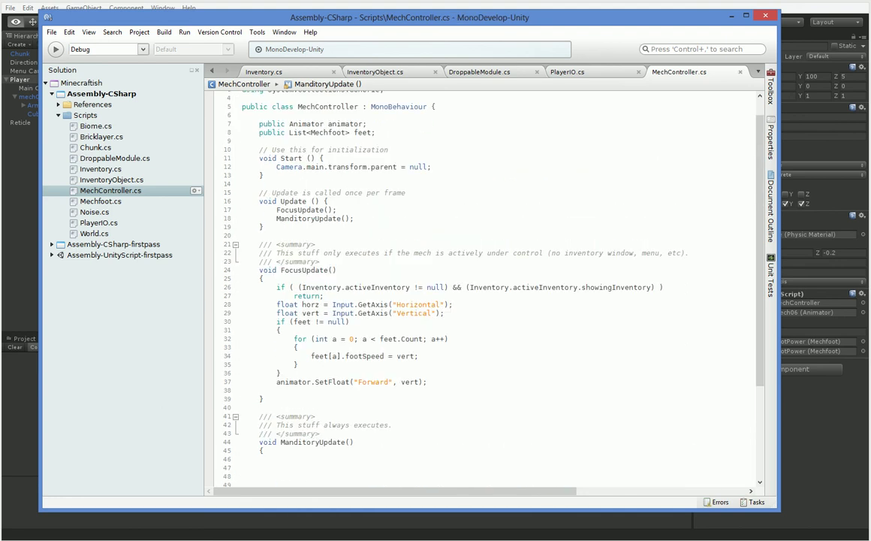
click(345, 287)
key(End)
key(Return)
text({)
key(Down)
key(End)
key(Return)
text(})
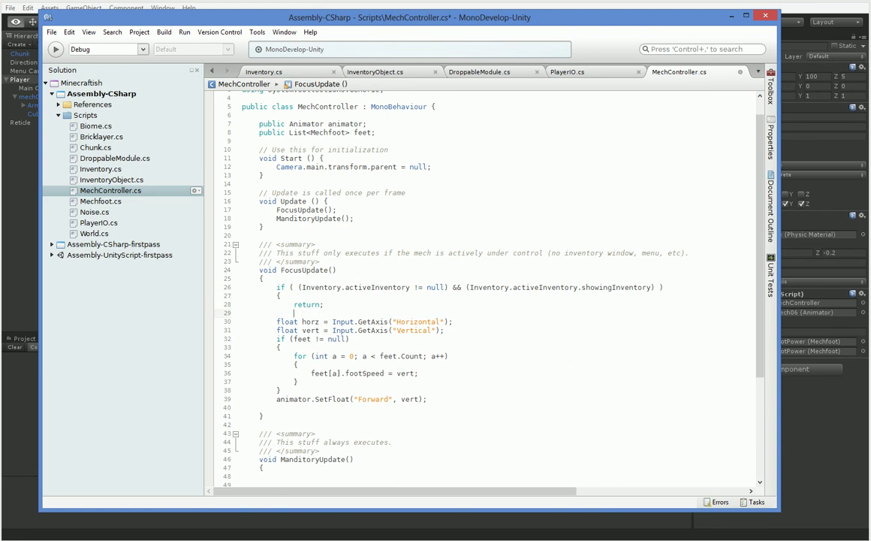
key(Return)
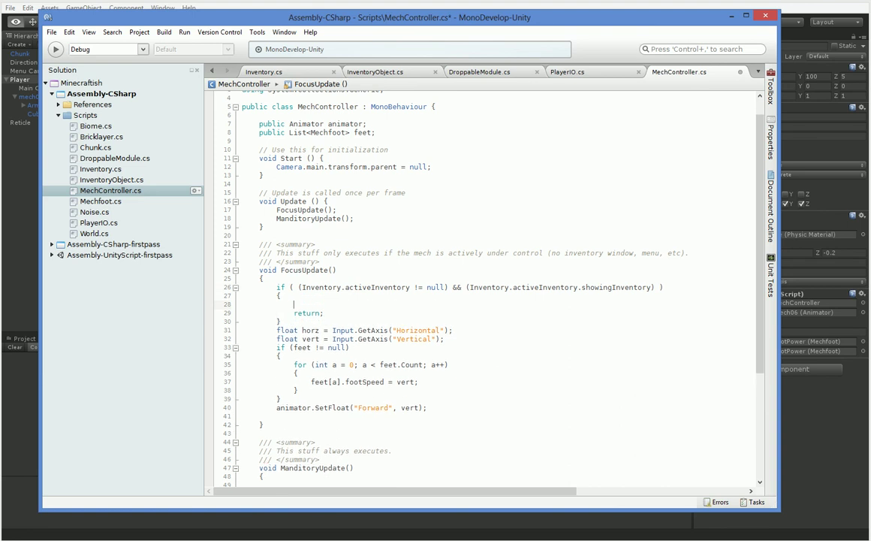
Step: Let Unity recompile MechController, then inspect Main Camera's components
click(812, 409)
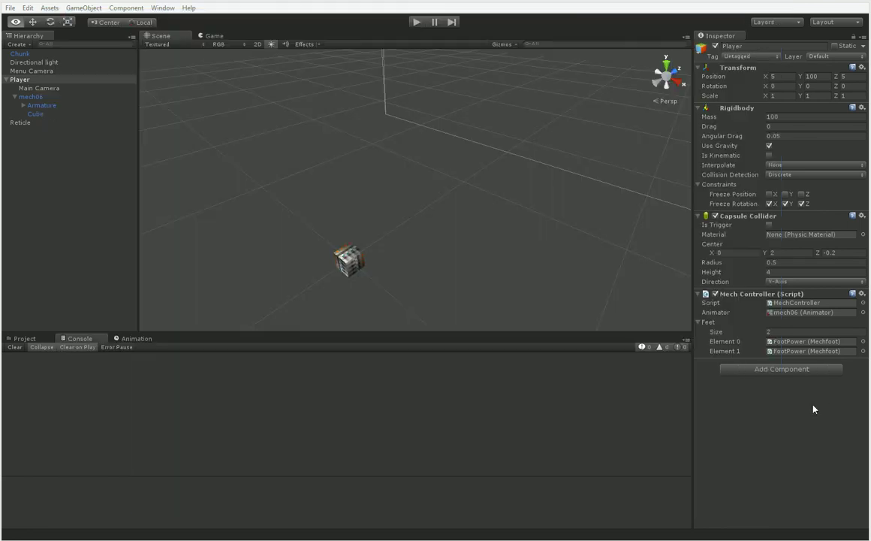
click(77, 89)
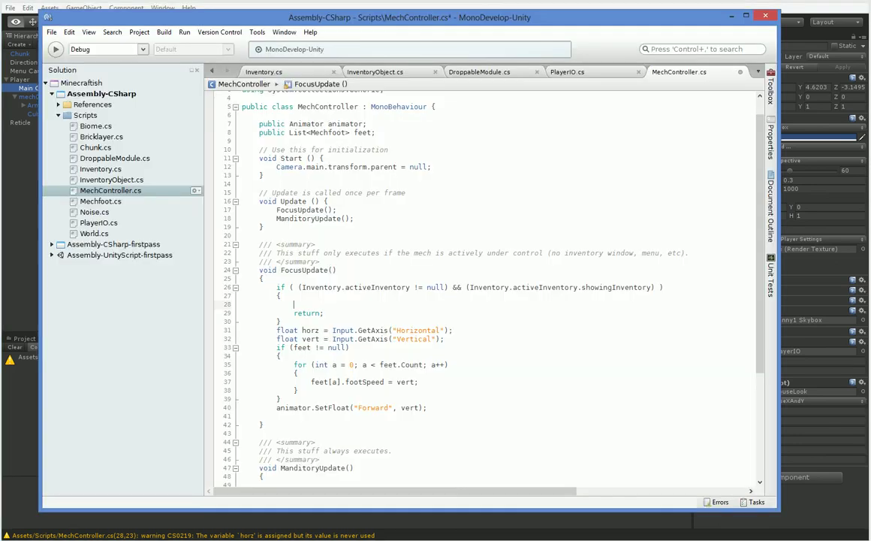
Step: Add a 'public MouseLook mouseLook;' field below the feet field and save
click(338, 210)
click(376, 132)
key(Return)
text(public)
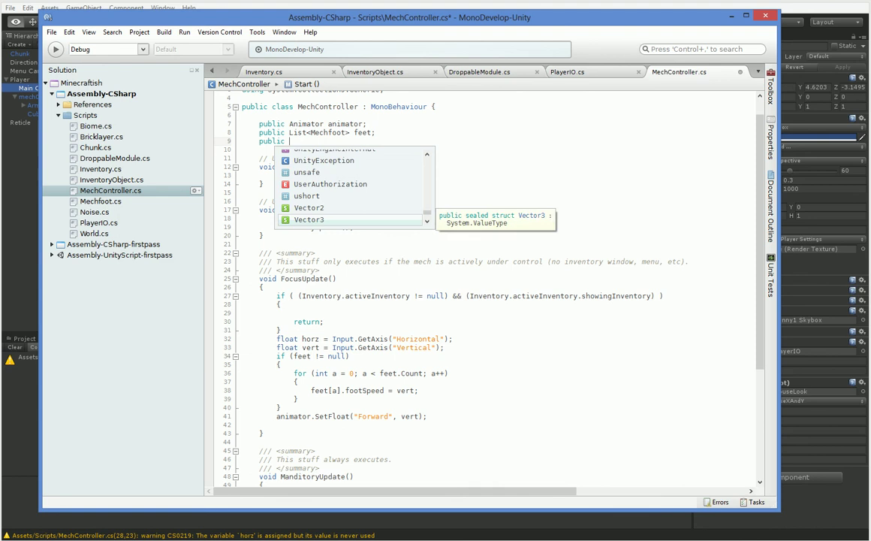
text( Mouse)
key(Return)
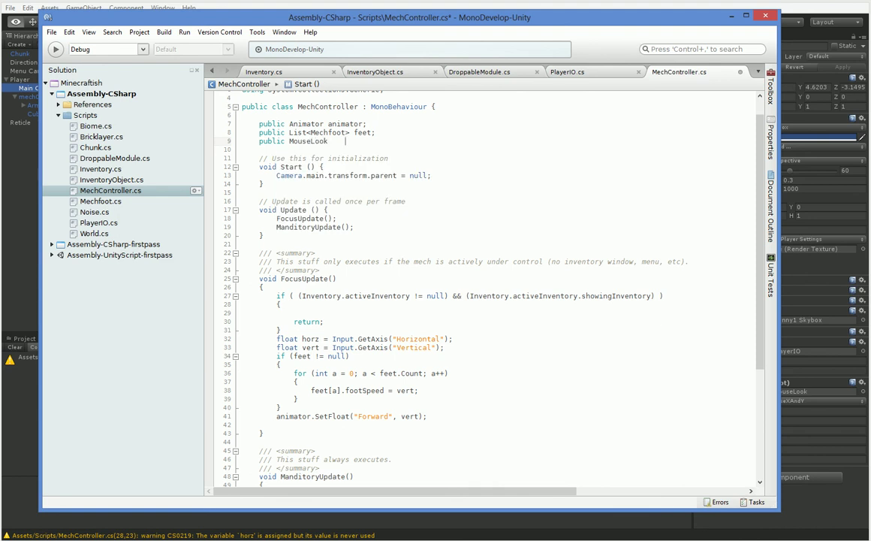
text(mous)
text(eLook;)
key(ctrl+s)
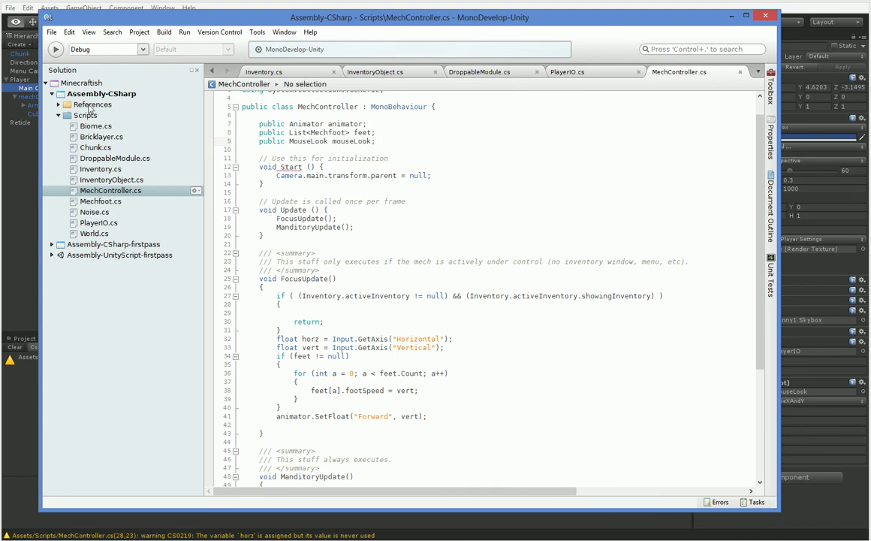
Step: Set mouseLook.enabled false before the inventory return, true in a new else branch
click(313, 313)
text(mouse)
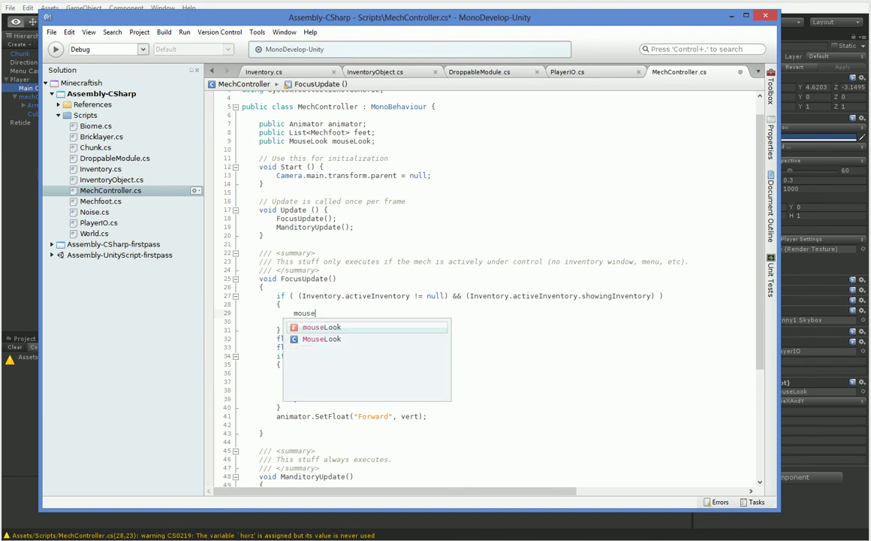
text(Look.enabled =)
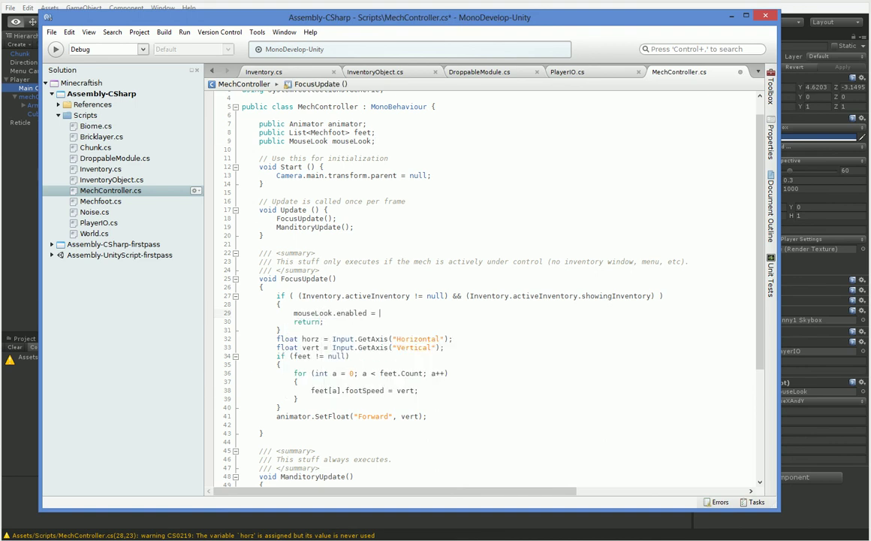
text( false;)
key(Down)
key(Down)
key(End)
key(Return)
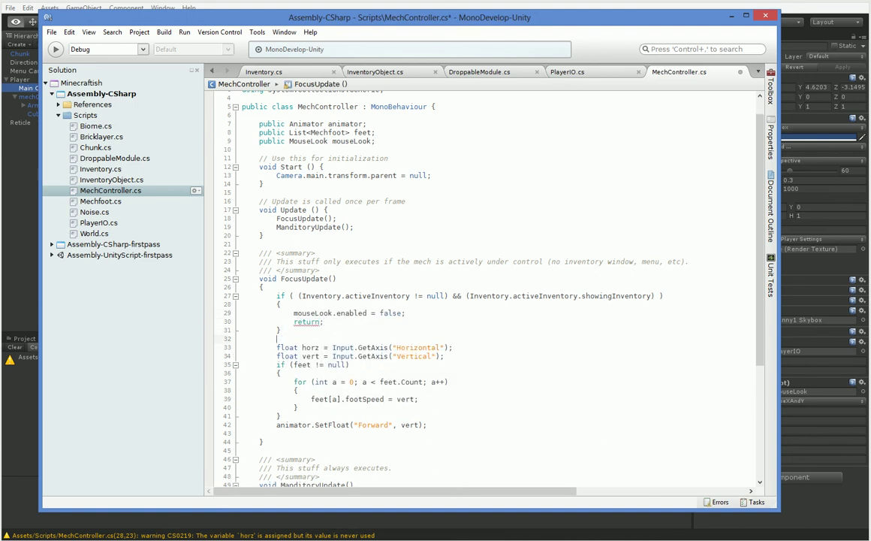
text(else)
key(Return)
text(mouseLook)
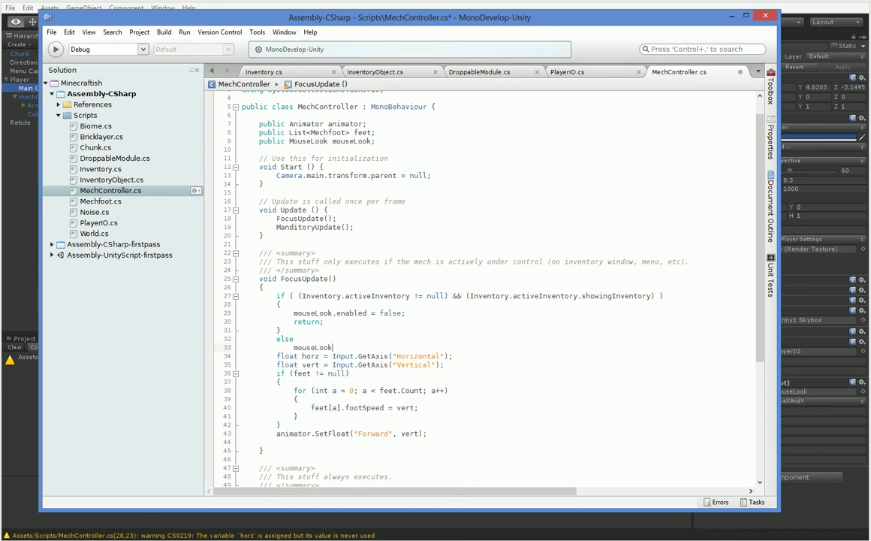
text(.enabled = true;)
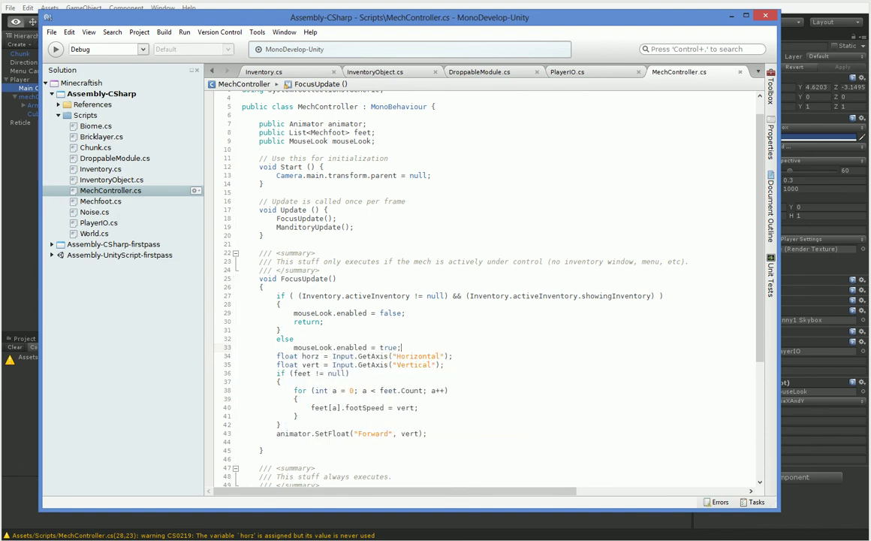
click(26, 163)
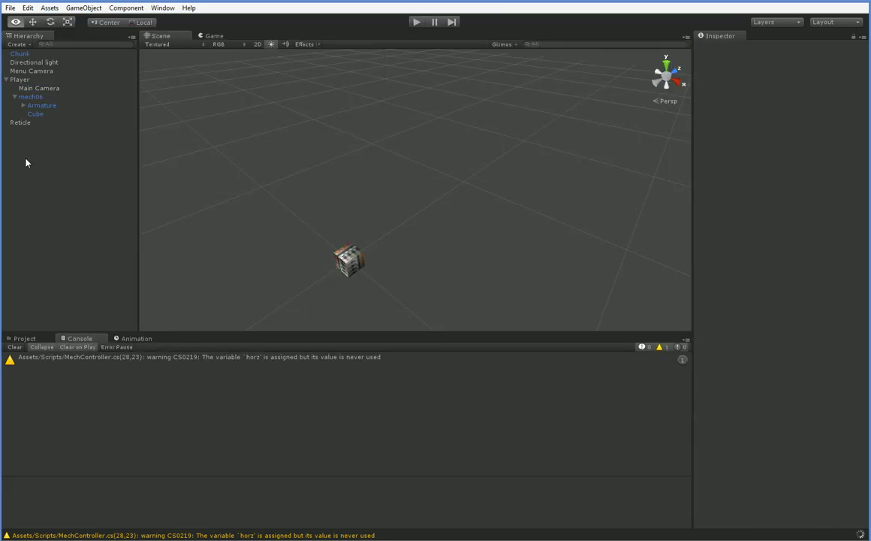
Step: Select Player to see its empty Mouse Look slot, then open the Inspector's add-panel choices
click(34, 88)
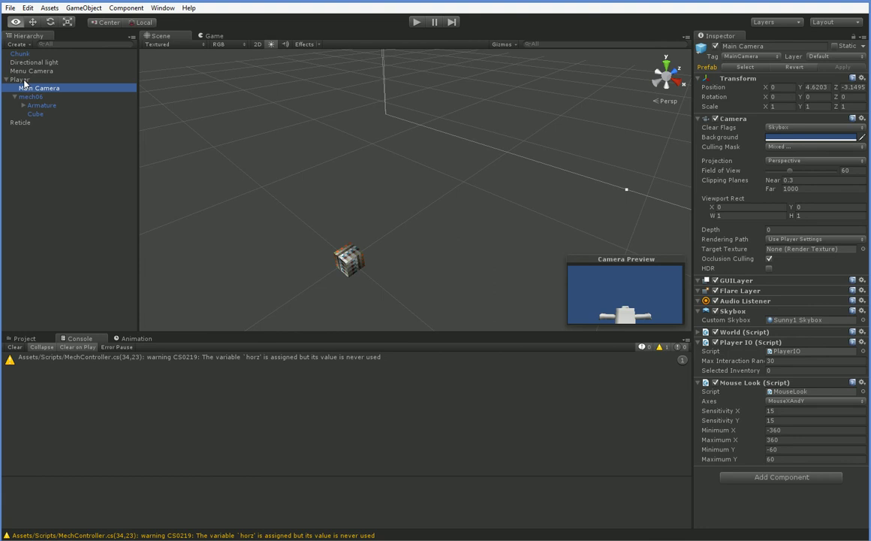
click(23, 79)
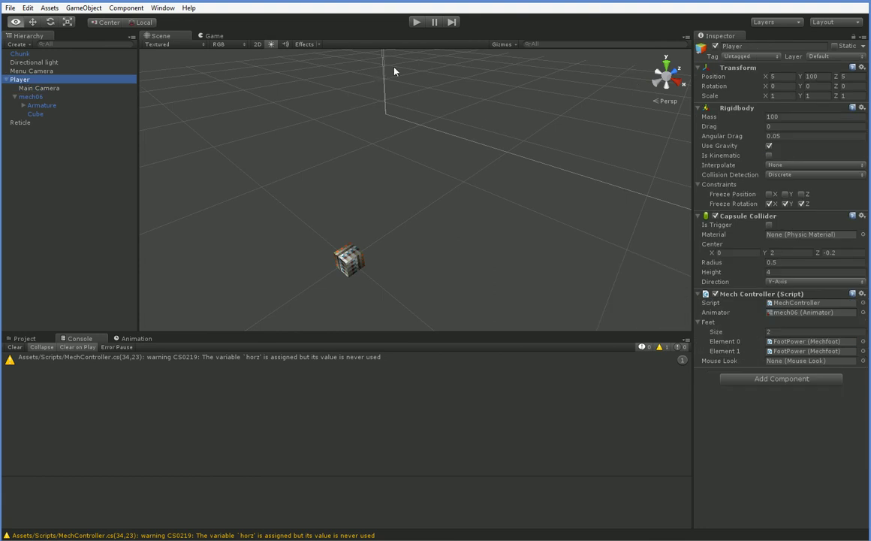
click(162, 7)
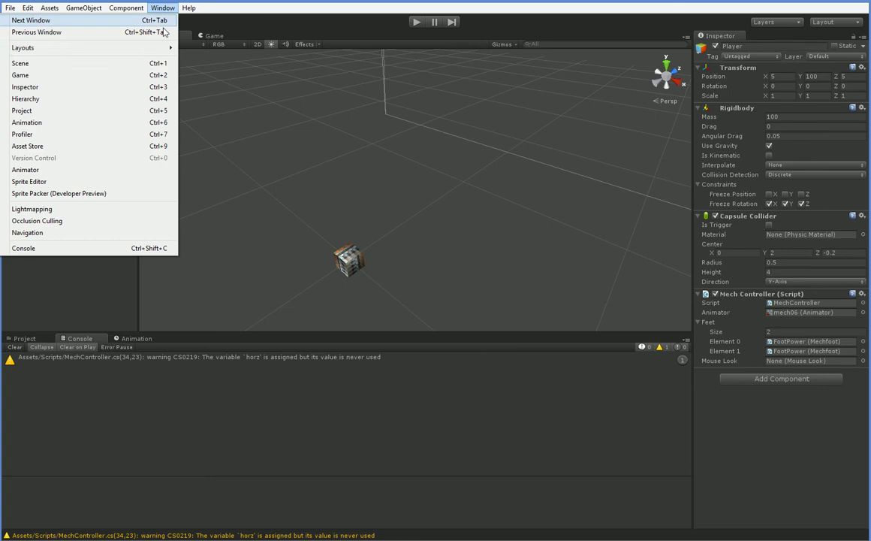
click(137, 90)
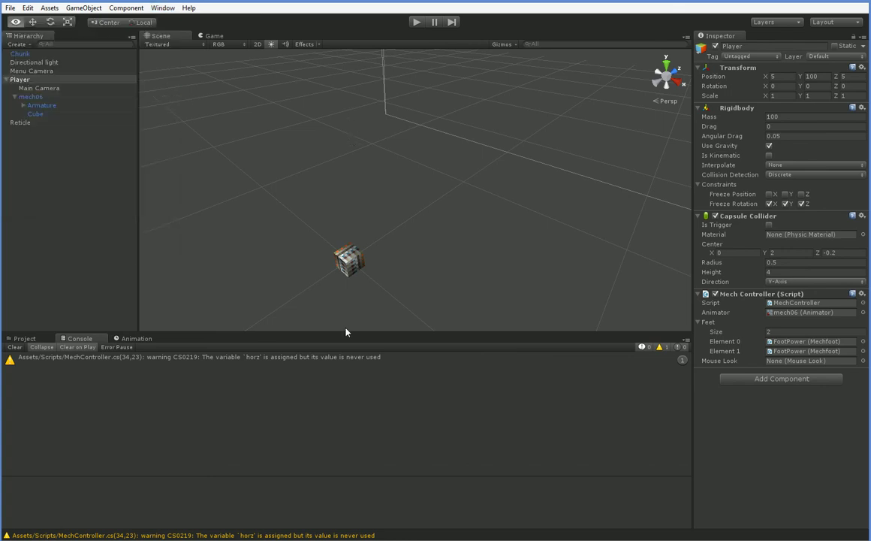
right_click(742, 39)
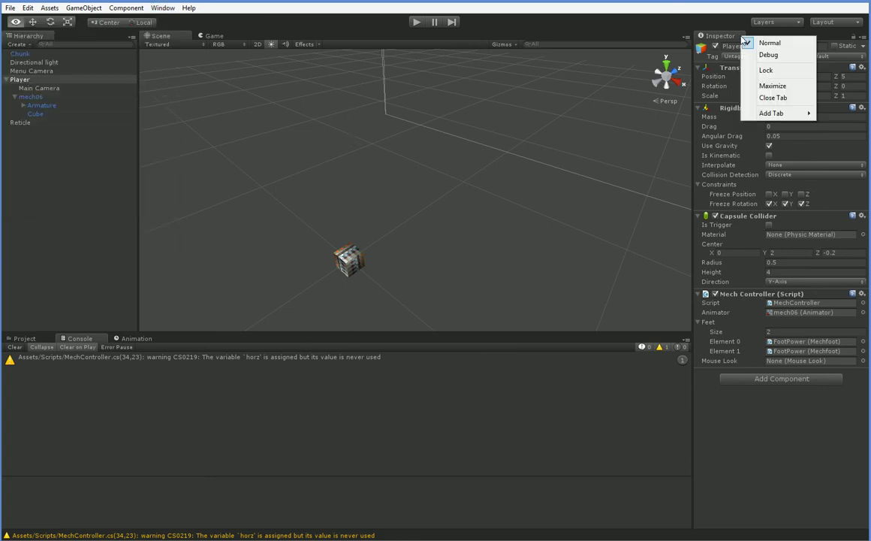
click(825, 40)
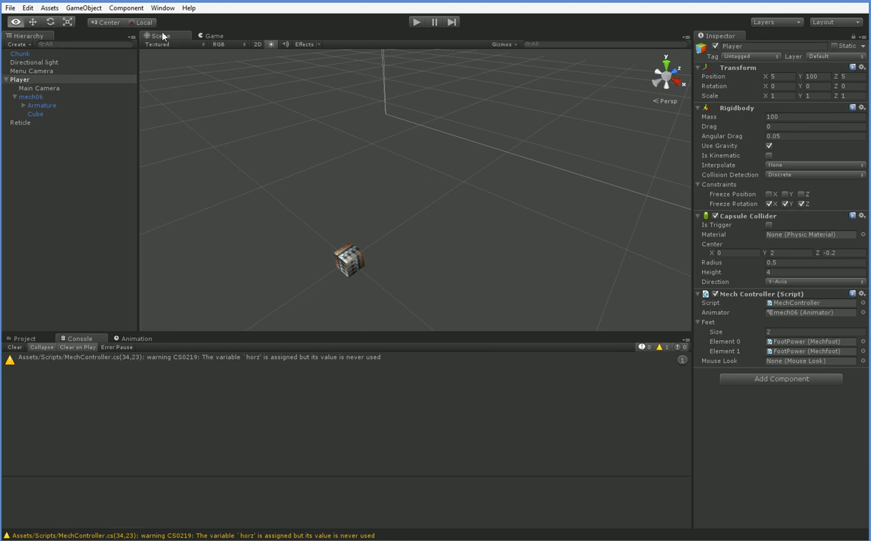
click(685, 37)
mouse_move(713, 76)
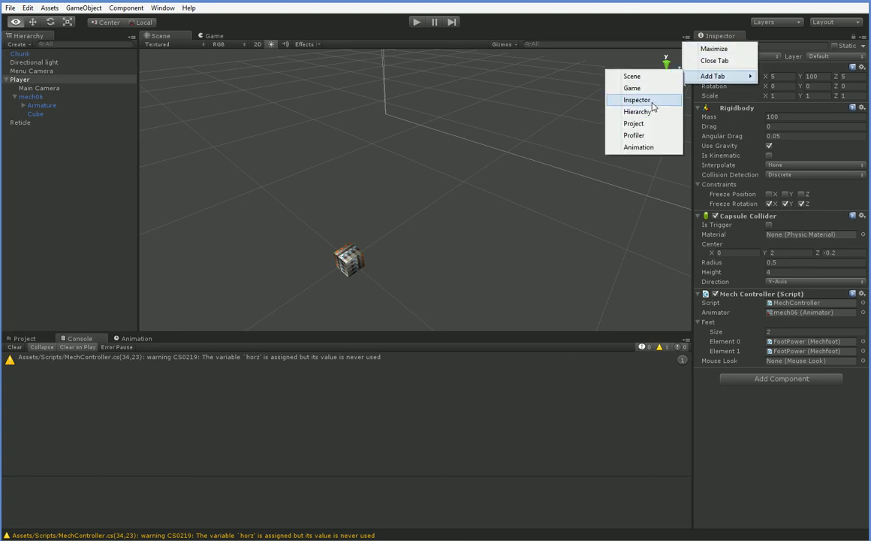
Step: Open a second Inspector and drag Main Camera's MouseLook into Player's Mouse Look slot
click(651, 101)
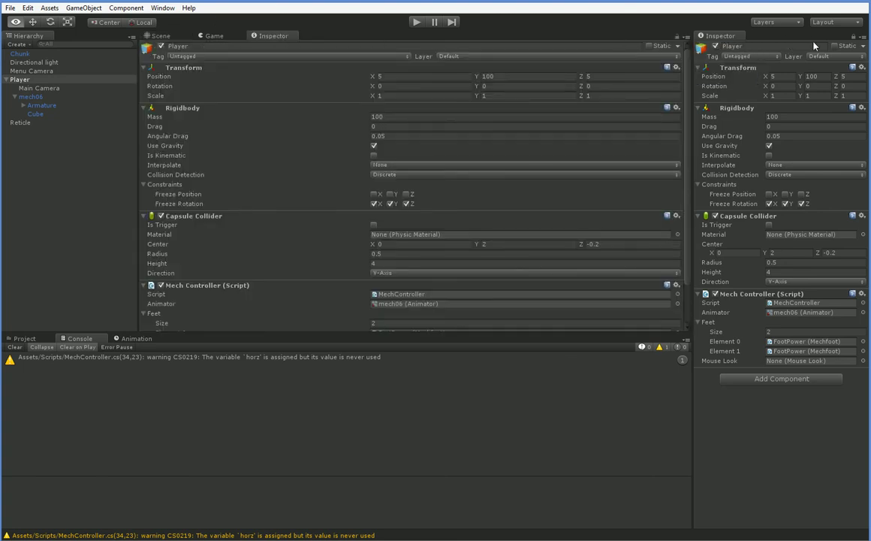
click(39, 89)
scroll(218, 225, down, 5)
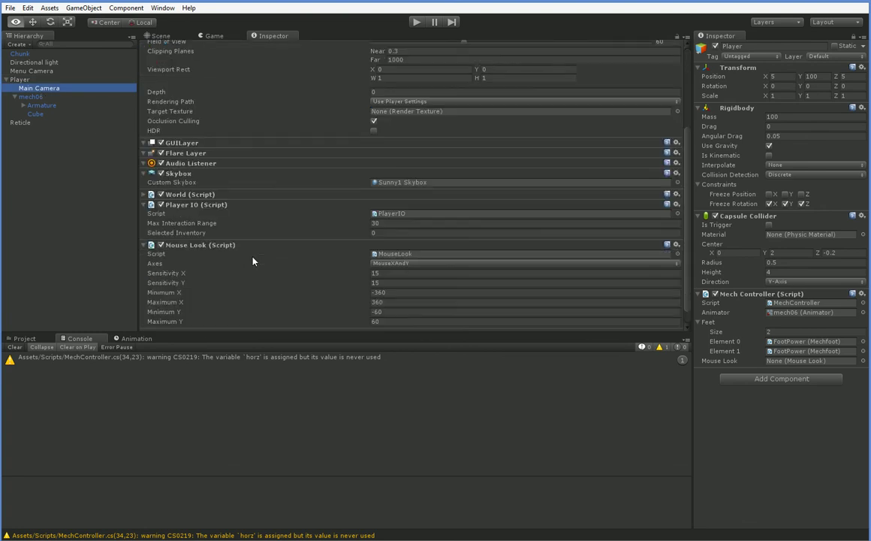
scroll(176, 228, down, 1)
drag(211, 229, 738, 300)
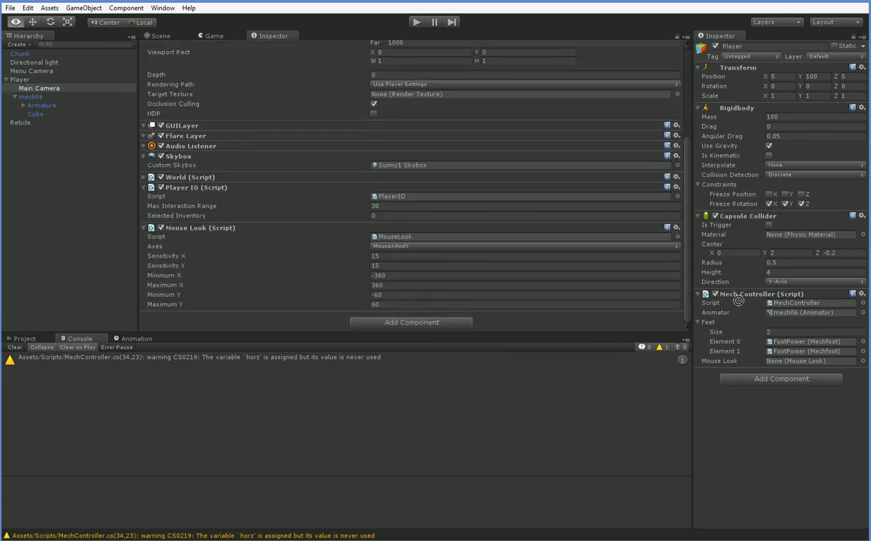
drag(812, 366, 813, 366)
Step: Unlock the original Inspector and remove the extra Inspector panel
click(852, 37)
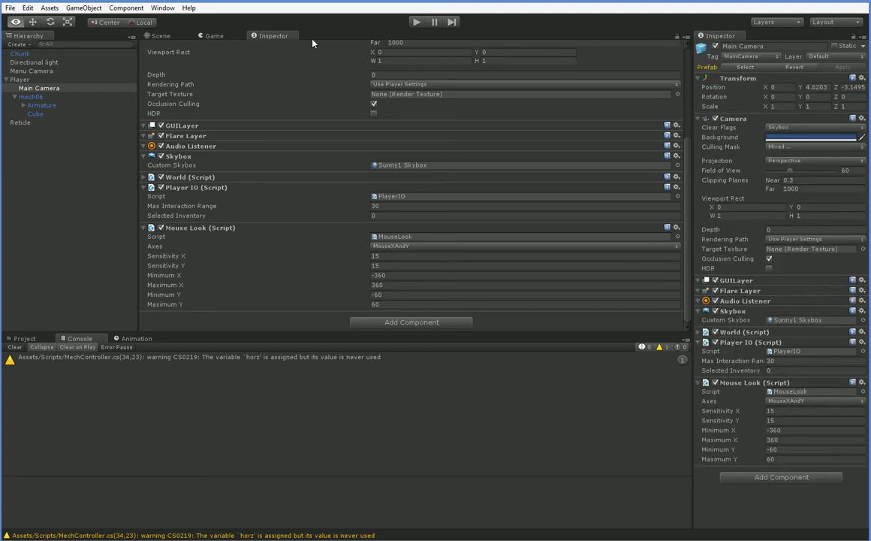
right_click(284, 36)
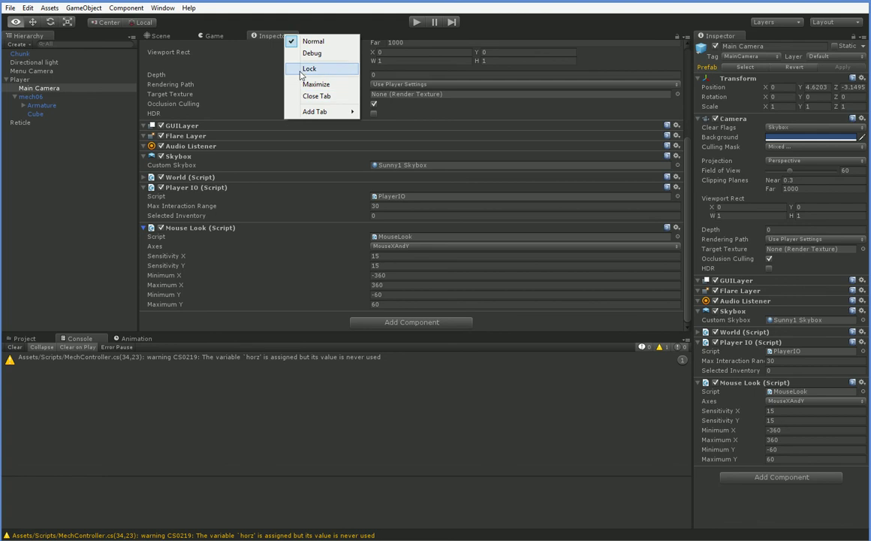
click(314, 96)
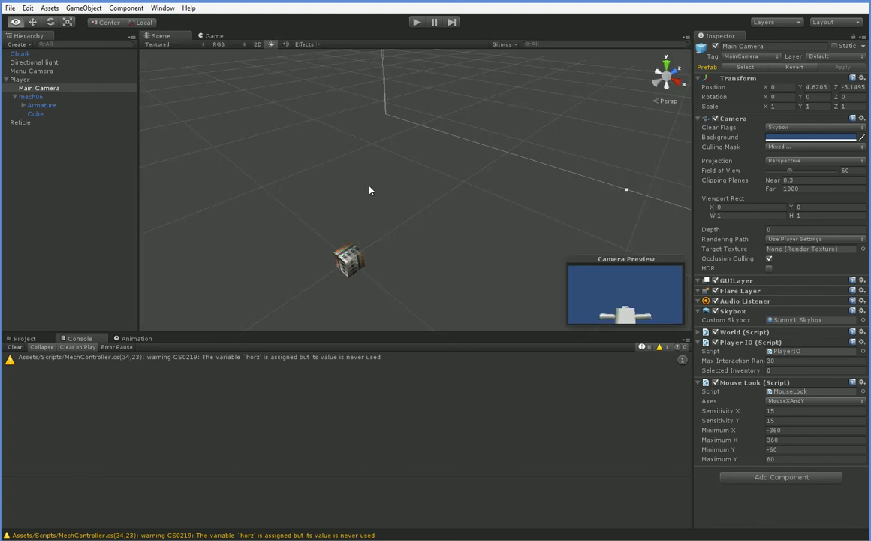
Step: Enter play mode and walk the mech forward across the terrain with W
click(416, 23)
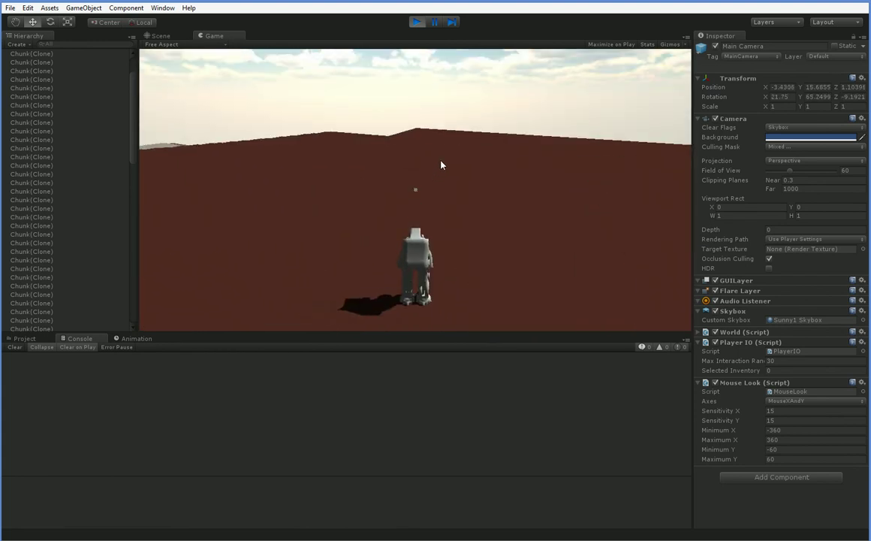
key(w)
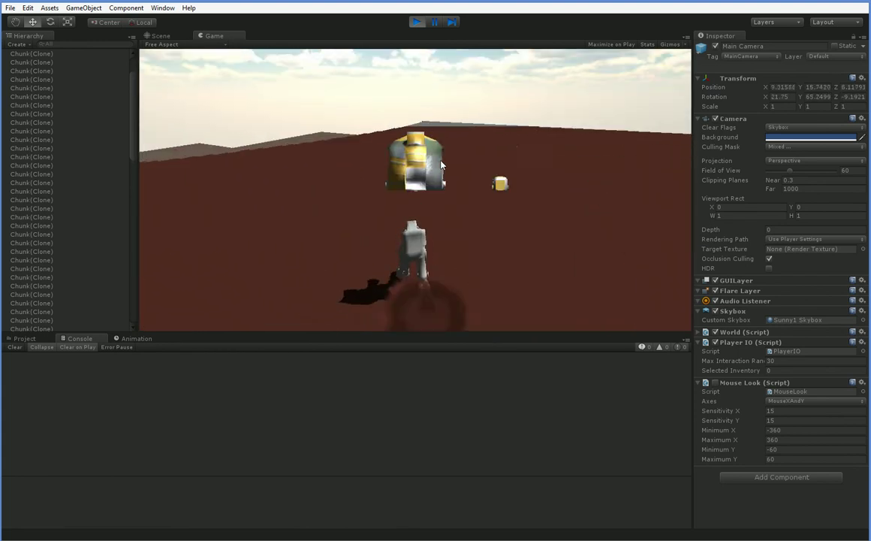
key(w)
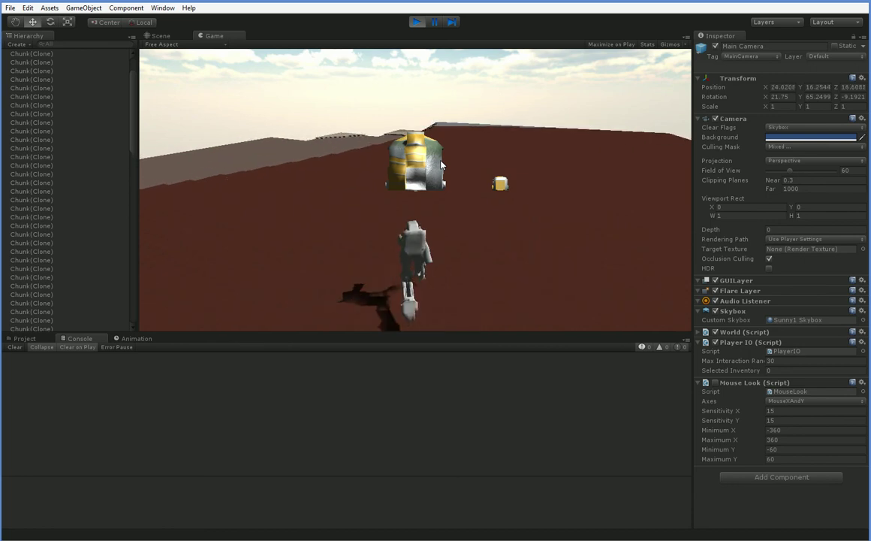
key(w)
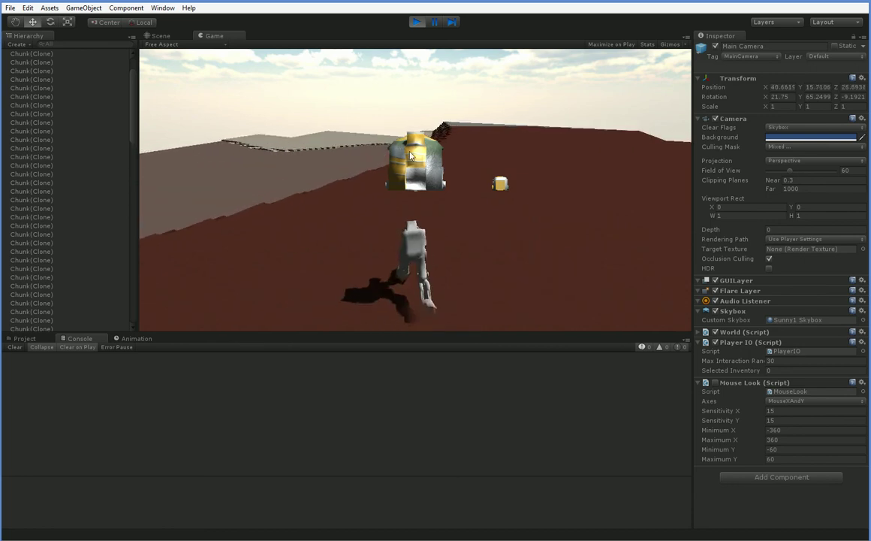
key(w)
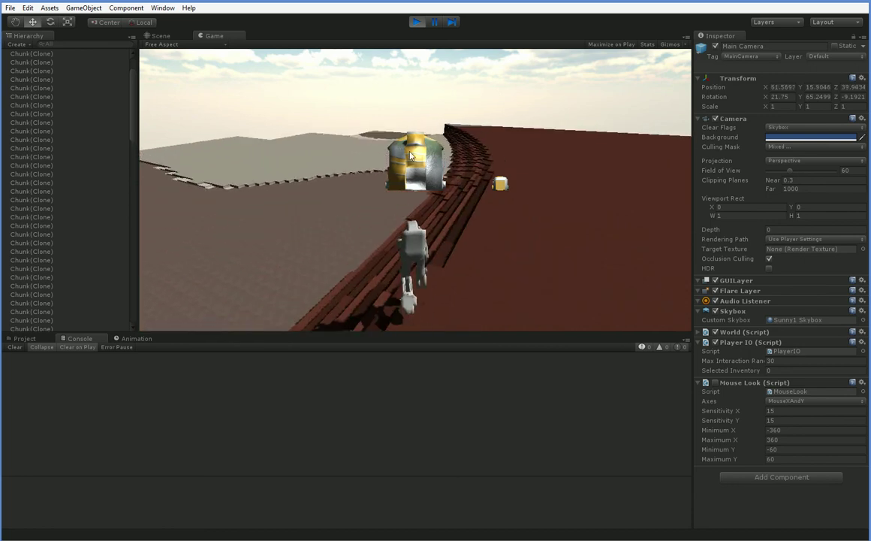
key(w)
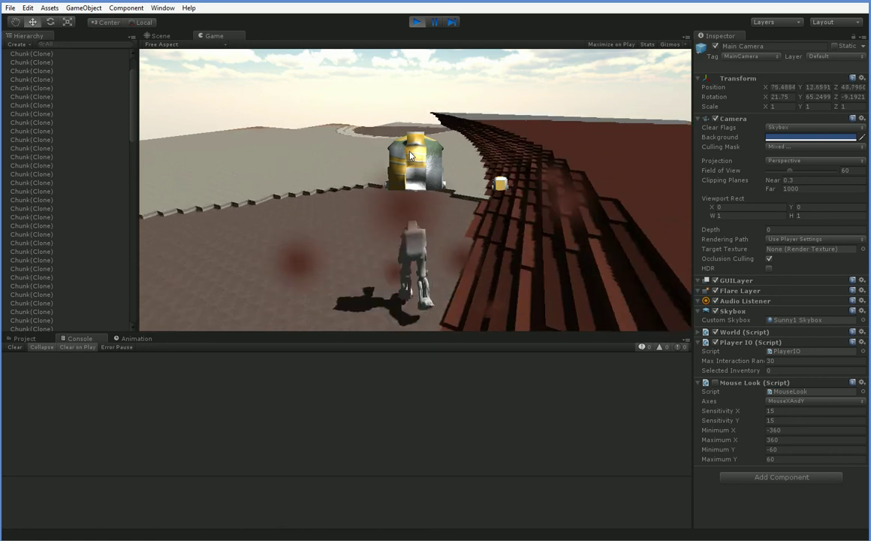
key(w)
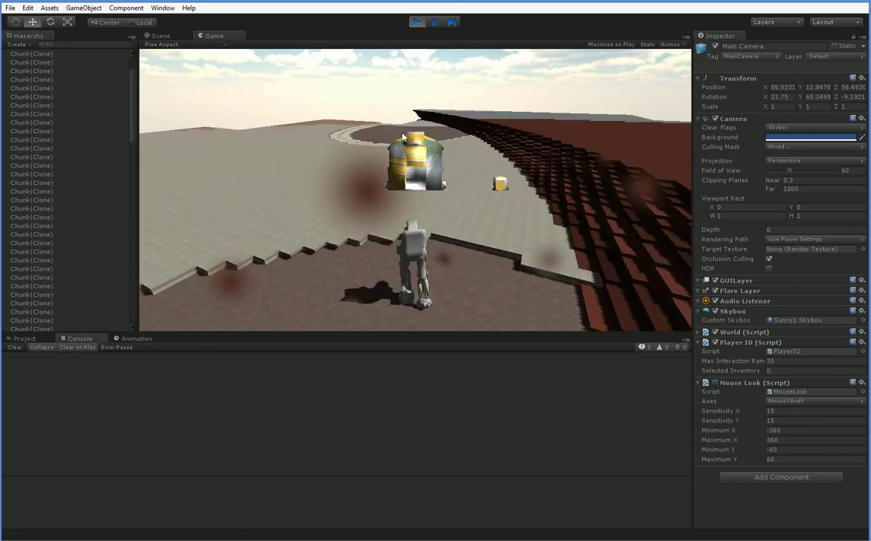
key(w)
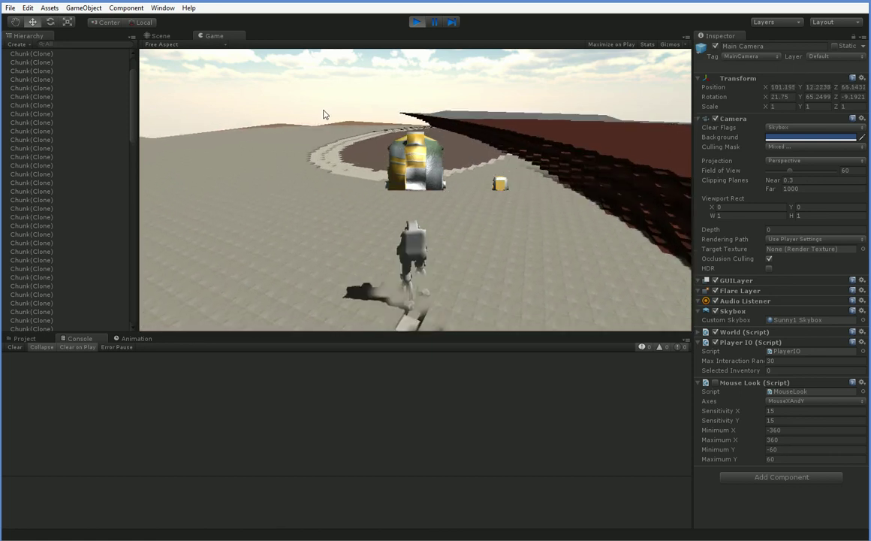
key(w)
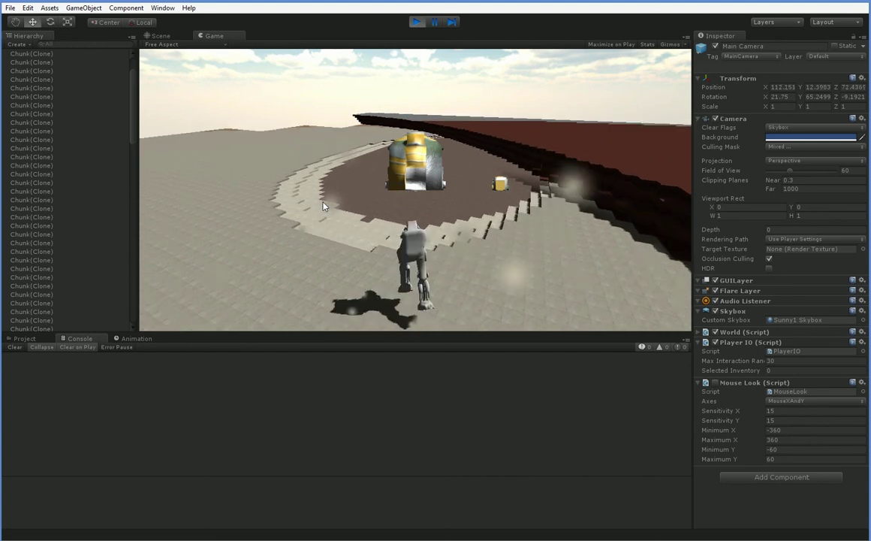
key(w)
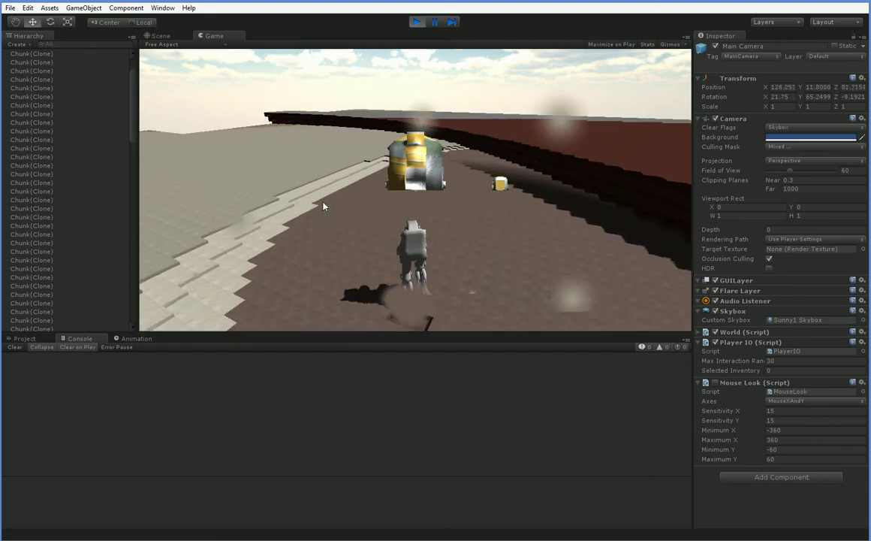
key(w)
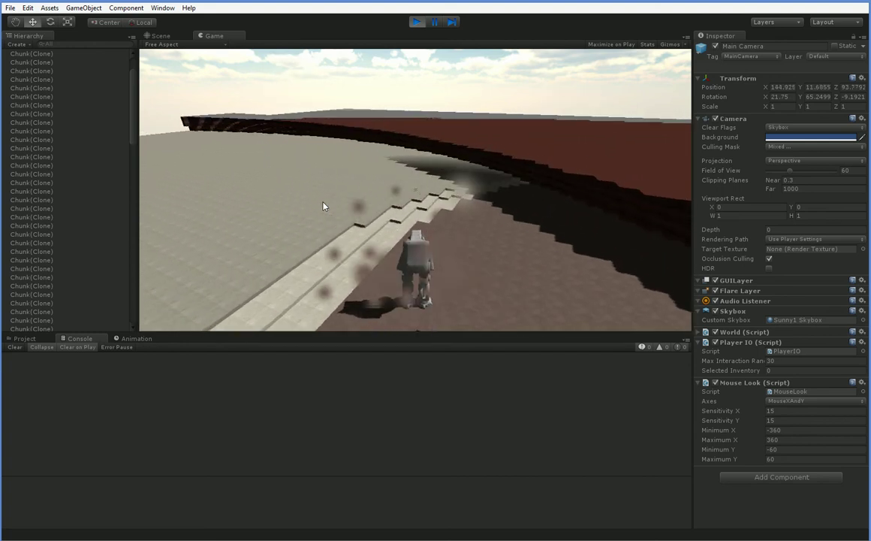
Step: Keep walking while turning the view left and right, then continue straight ahead
key(w)
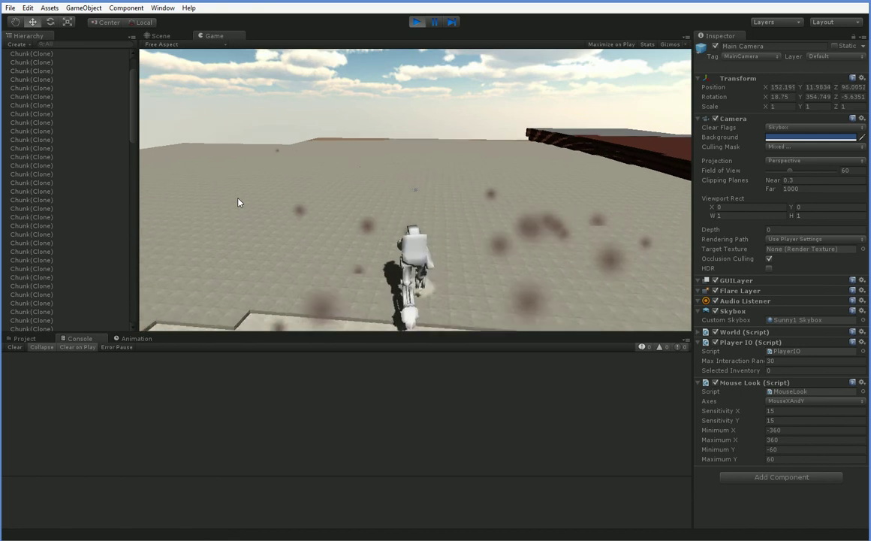
key(w)
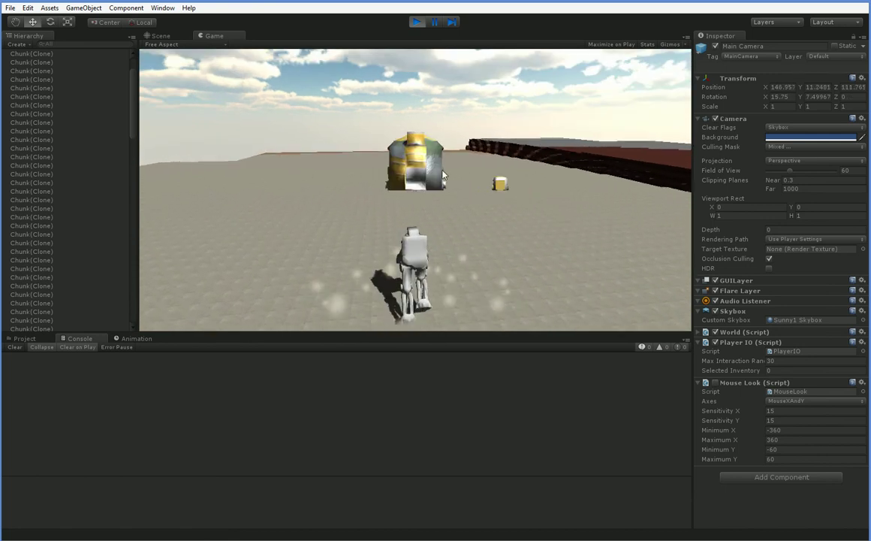
key(w)
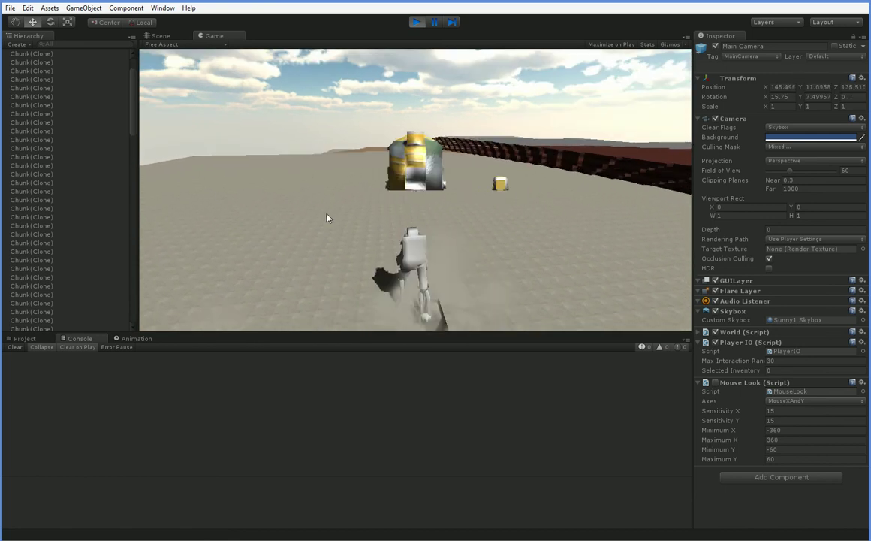
key(w)
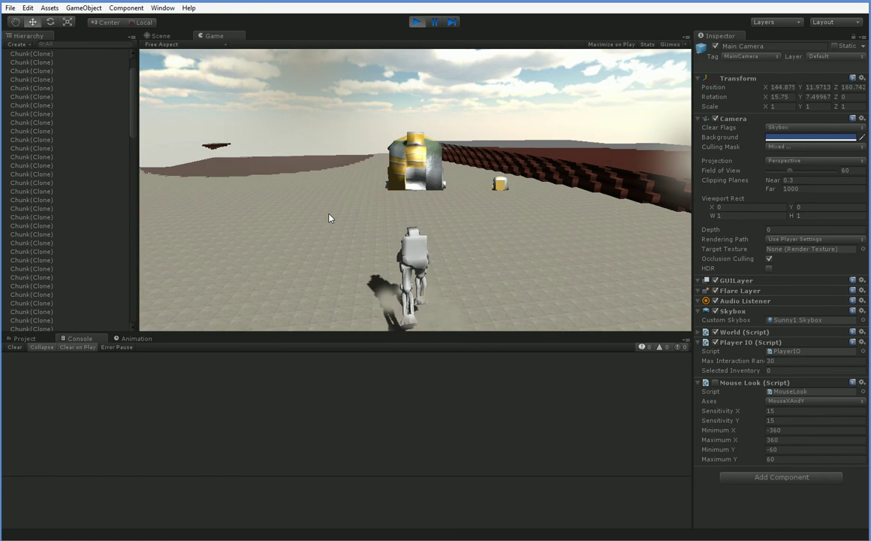
key(w)
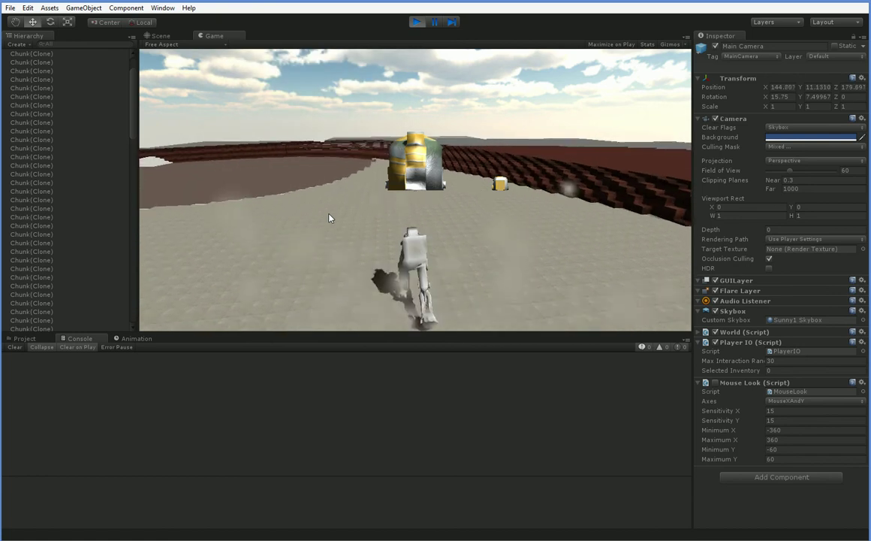
key(w)
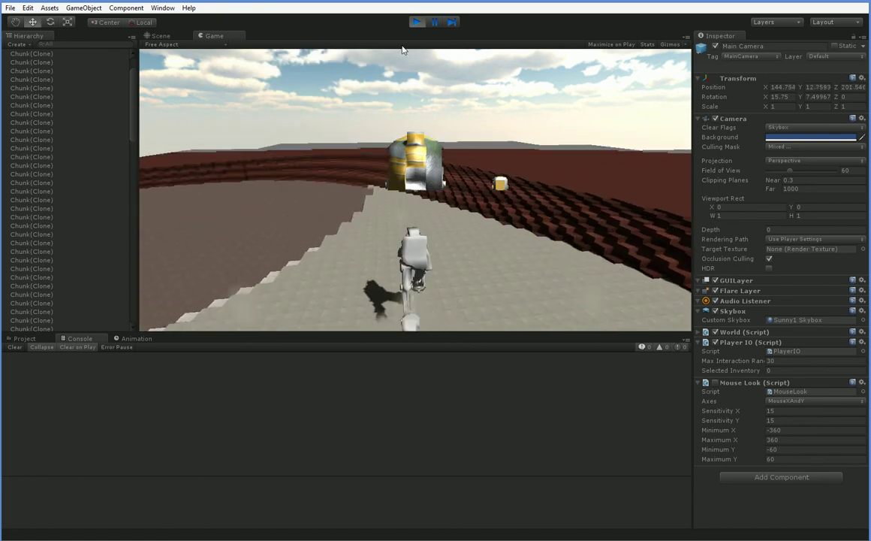
key(w)
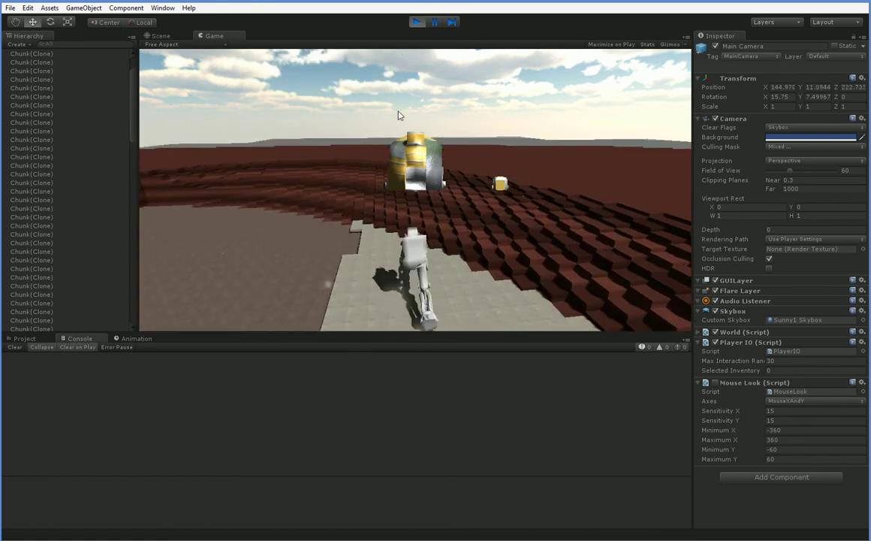
key(w)
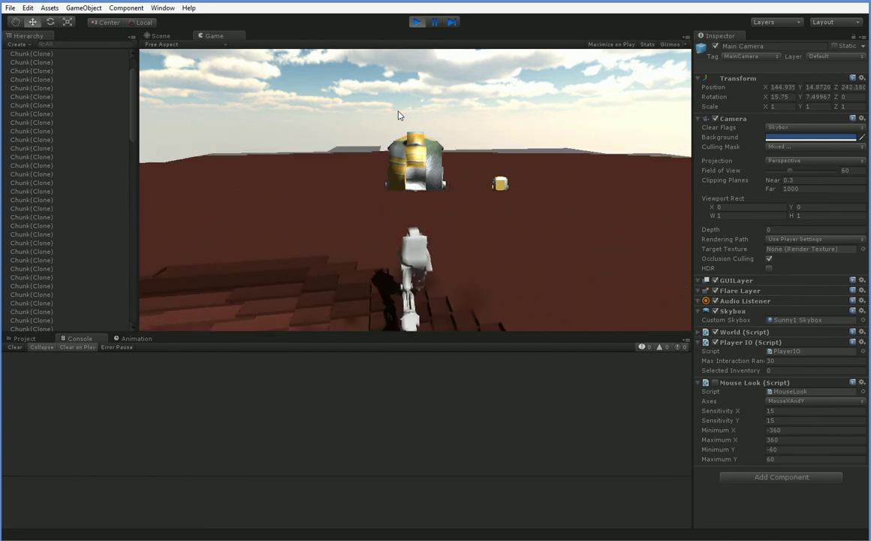
key(w)
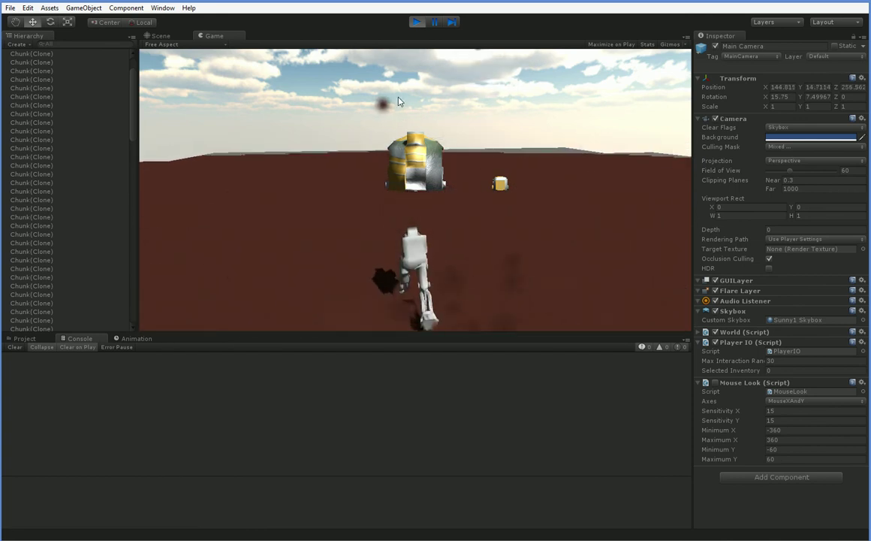
key(w)
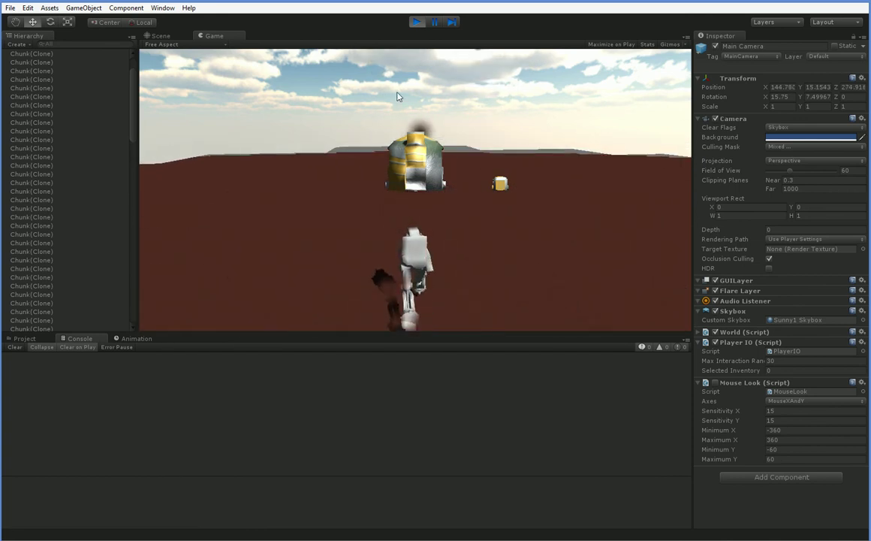
Step: Walk the mech further onto the reddish ground toward the yellow structure
key(w)
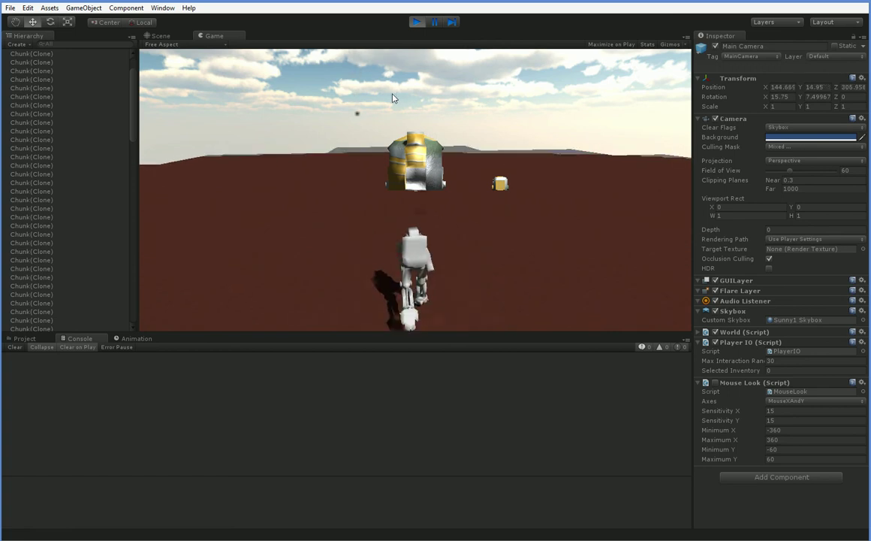
key(w)
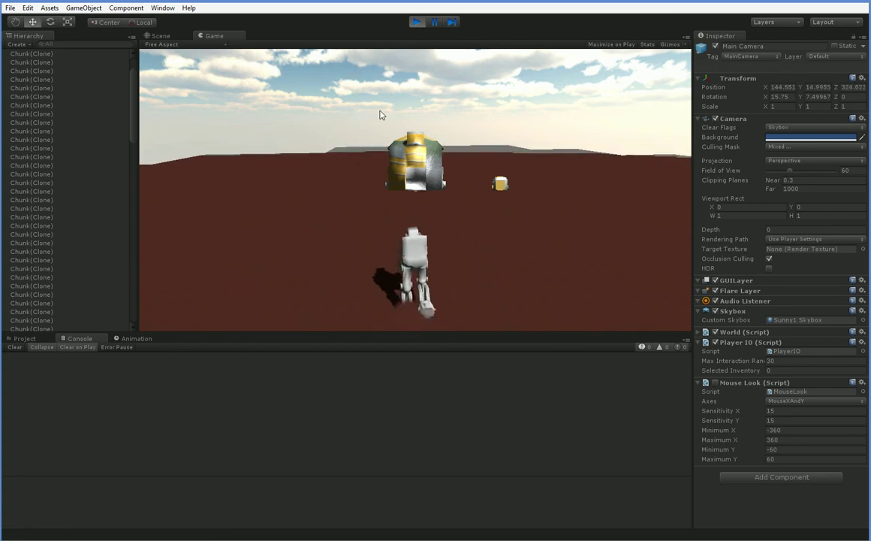